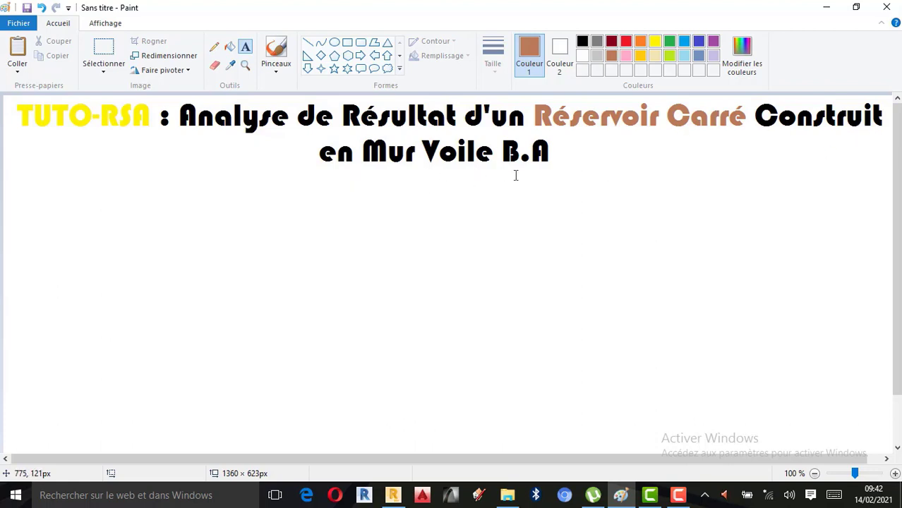
# Switch to Robot Structural Analysis, leave the 3D rotation mode and look over the loaded square reservoir model.
pyautogui.click(824, 8)
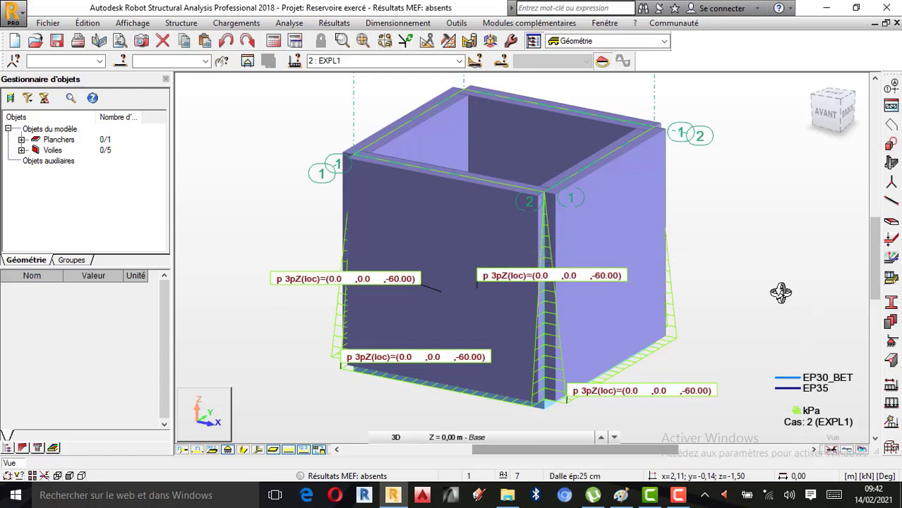
pyautogui.rightClick(739, 193)
pyautogui.click(736, 202)
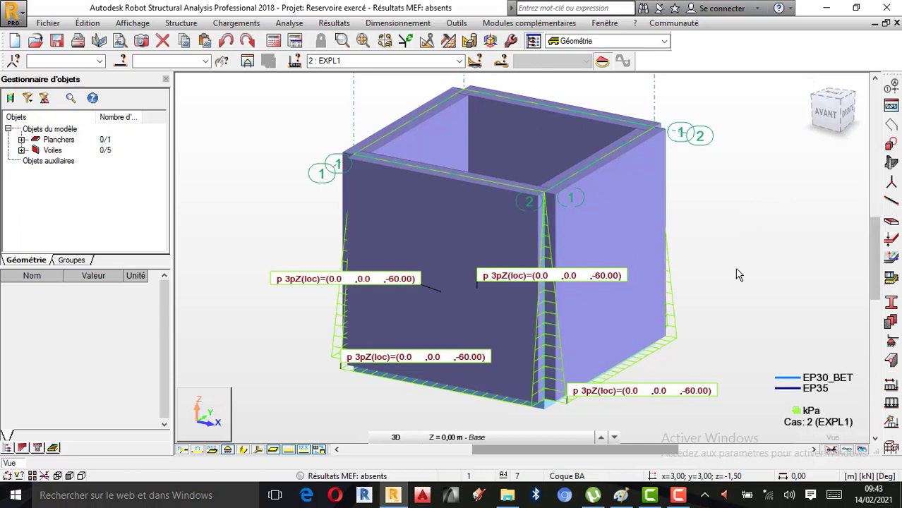
pyautogui.scroll(1, 549, 244)
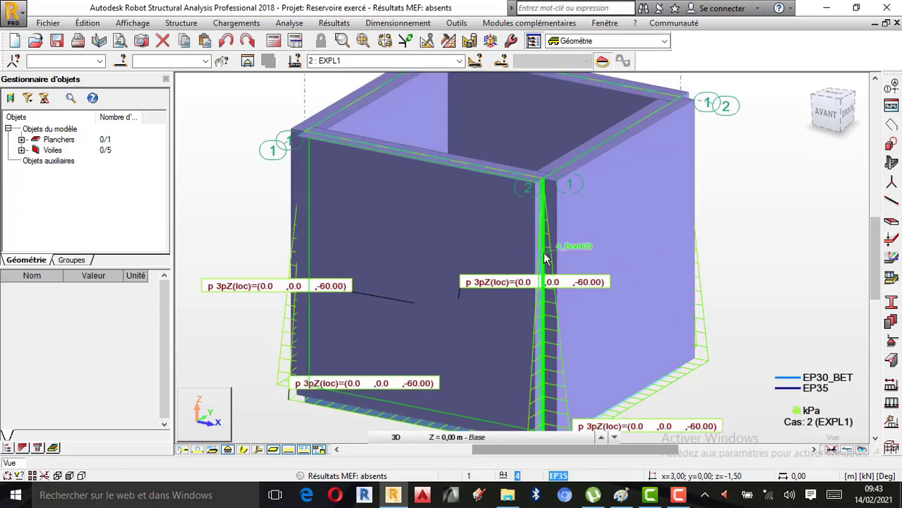
pyautogui.scroll(-1, 544, 255)
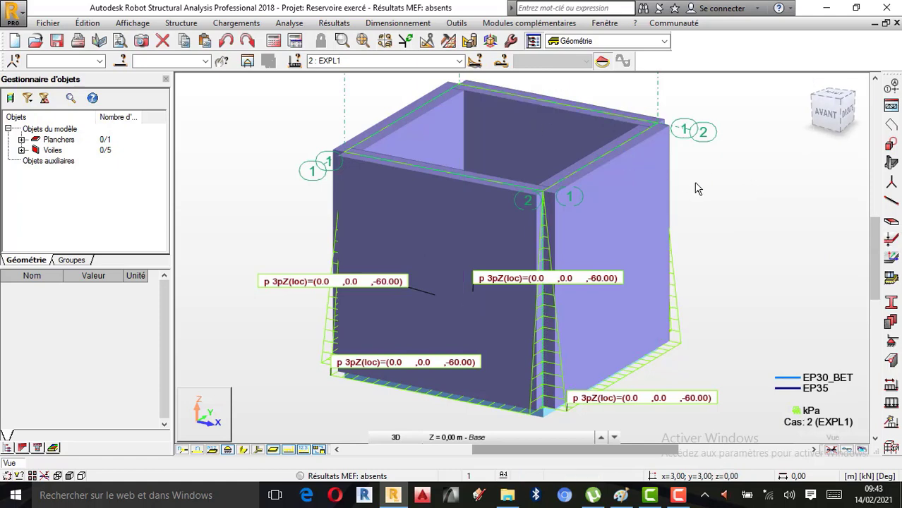
# Run the structure verification, review the listed warnings and close the report.
pyautogui.click(299, 26)
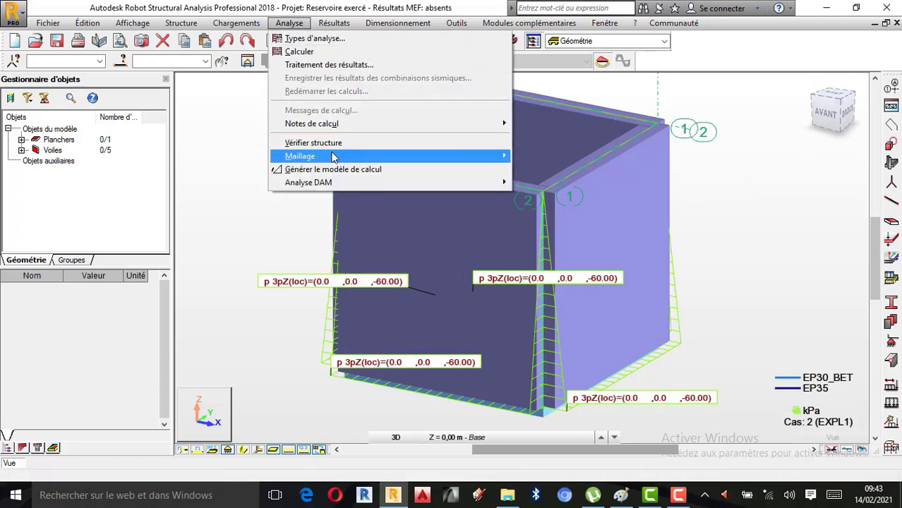
pyautogui.click(334, 143)
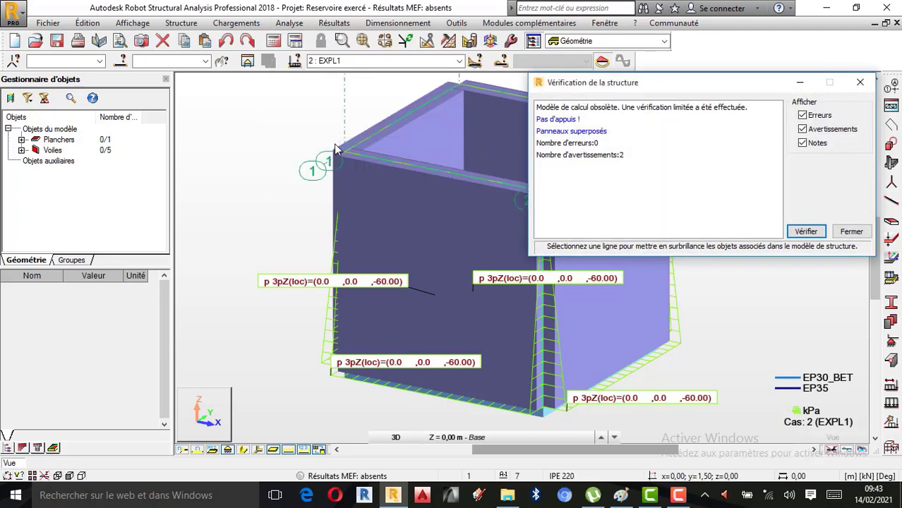
pyautogui.click(583, 122)
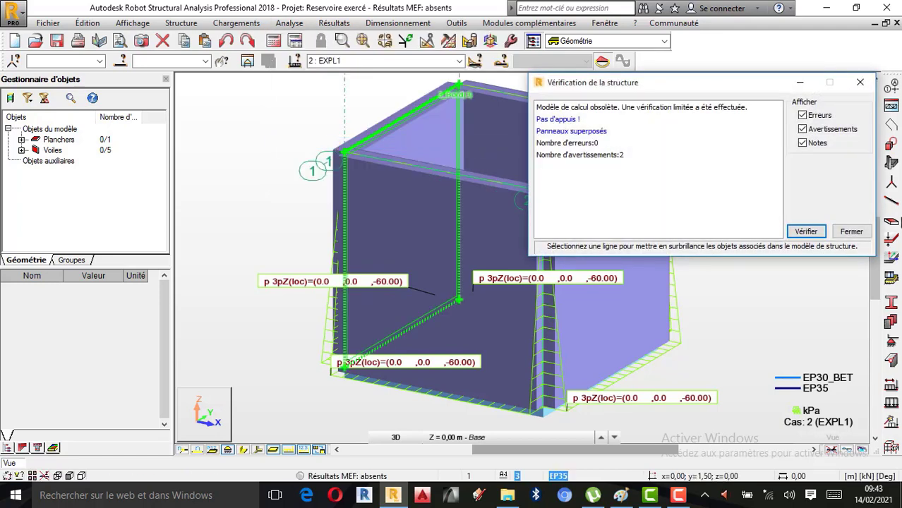
pyautogui.click(865, 232)
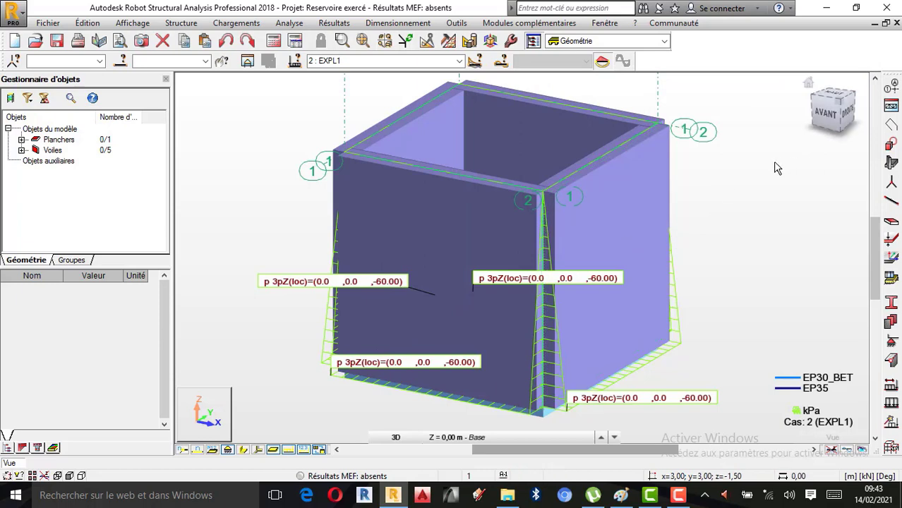
# Turn off the panel thickness display (Epaisseur des panneaux) in the Panneaux / EF display attributes.
pyautogui.rightClick(690, 165)
pyautogui.click(722, 216)
pyautogui.moveTo(704, 240); pyautogui.dragTo(574, 228)
pyautogui.rightClick(672, 206)
pyautogui.click(721, 211)
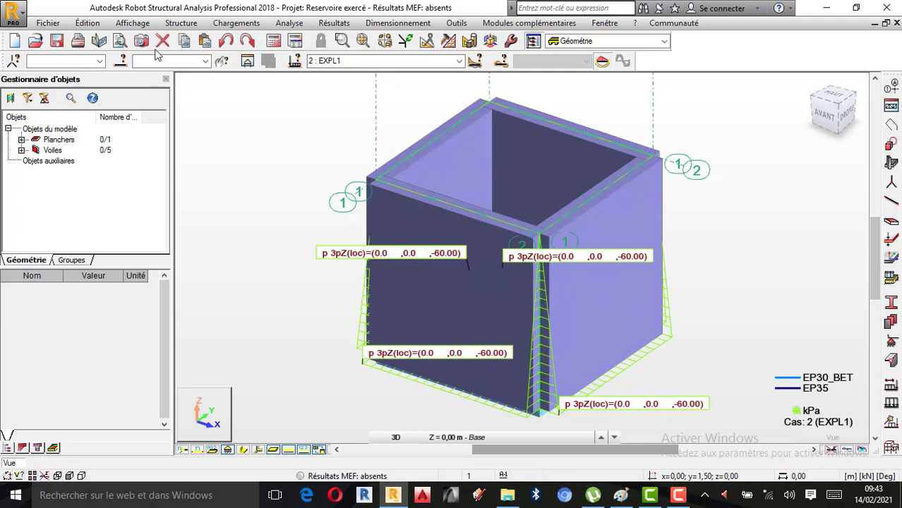
pyautogui.click(132, 27)
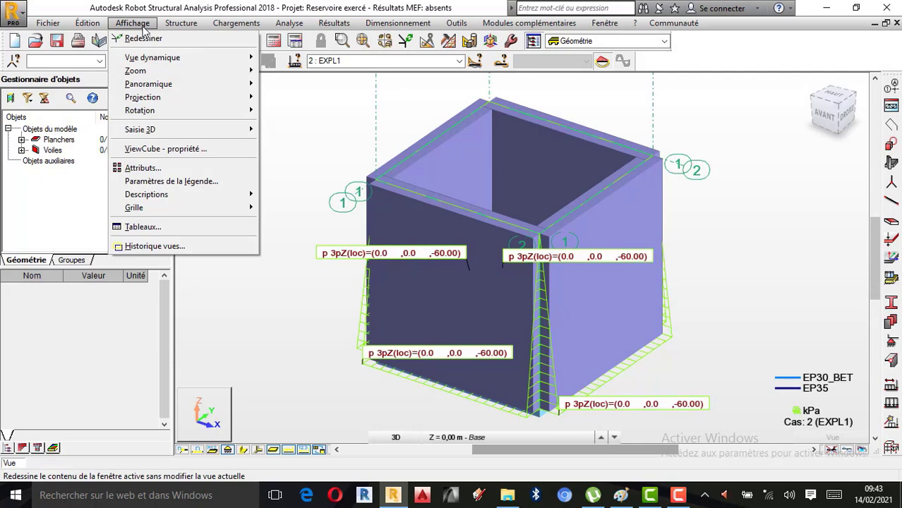
pyautogui.click(137, 168)
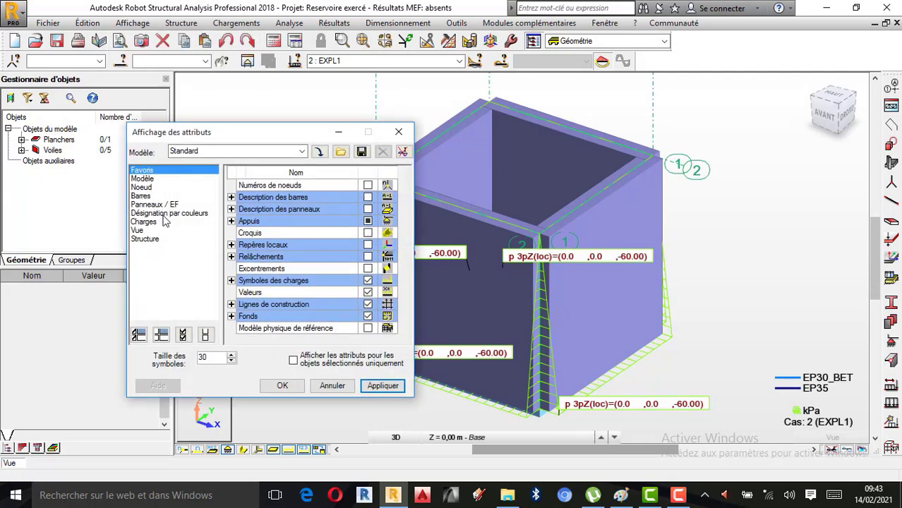
pyautogui.click(155, 204)
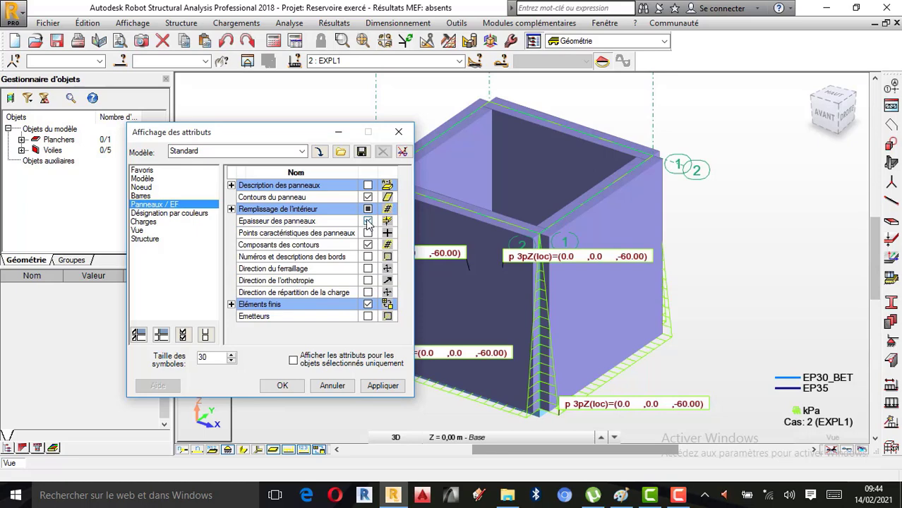
pyautogui.click(368, 221)
pyautogui.click(382, 385)
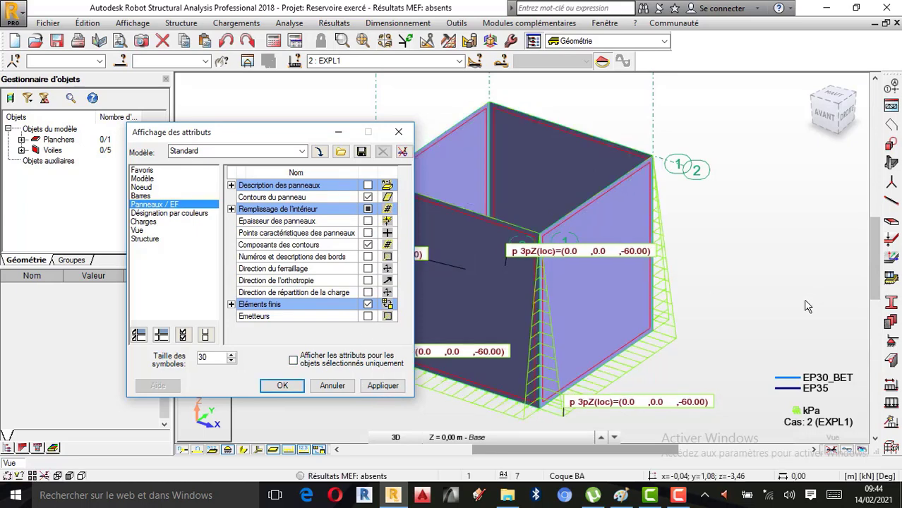
# Examine the reservoir's walls and loads with the panels shown without thickness.
pyautogui.scroll(-2, 706, 308)
pyautogui.scroll(2, 635, 321)
pyautogui.scroll(-1, 644, 322)
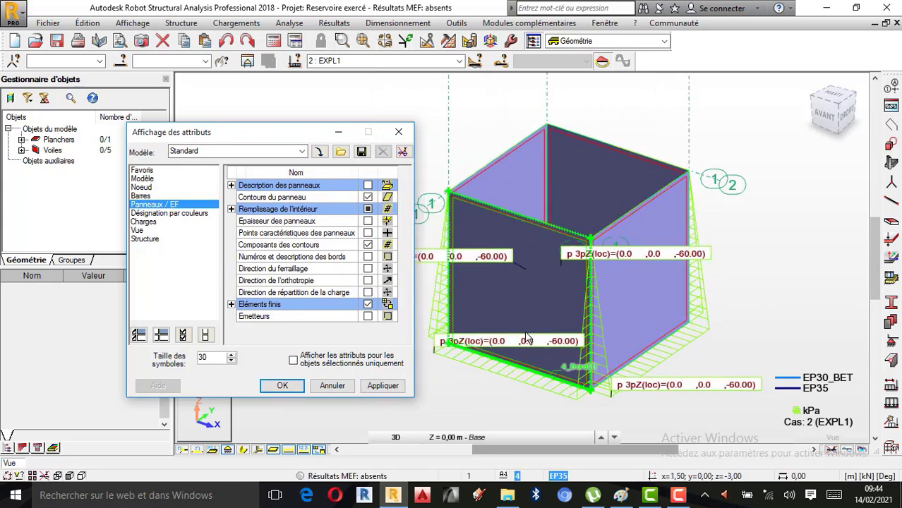
pyautogui.scroll(1, 531, 332)
pyautogui.scroll(-1, 645, 285)
pyautogui.scroll(1, 562, 306)
pyautogui.scroll(-1, 680, 325)
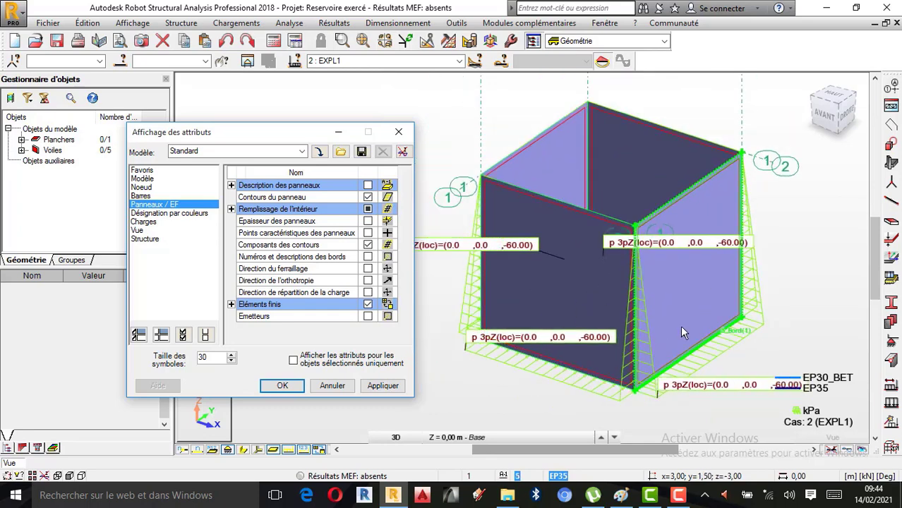
pyautogui.scroll(1, 568, 297)
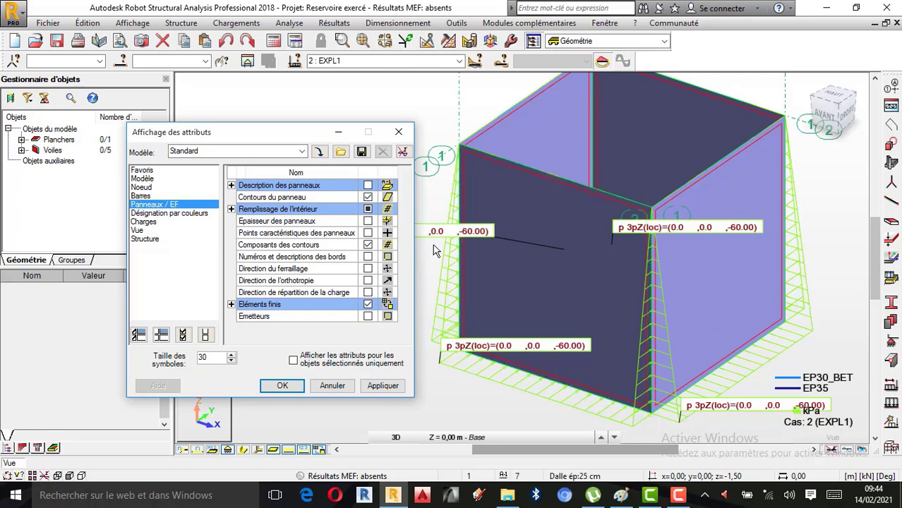
# Turn the panel thickness display back on and close the display attributes.
pyautogui.click(368, 221)
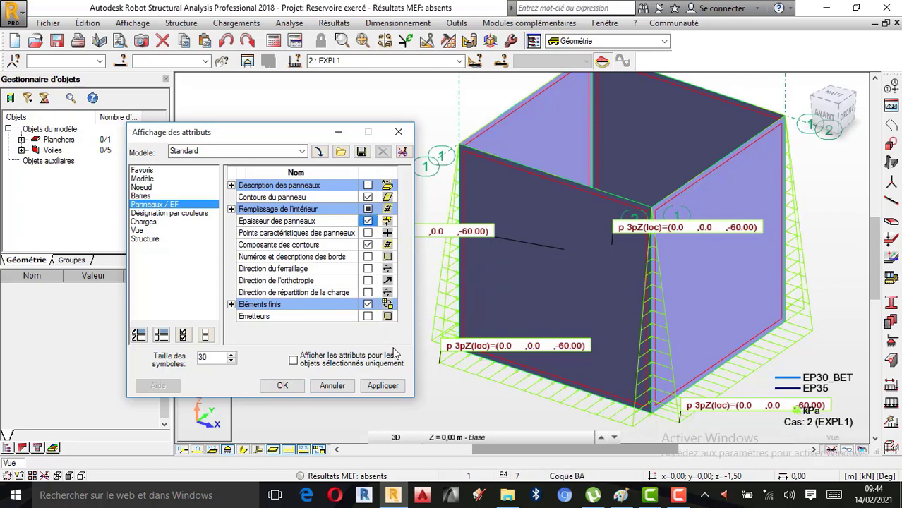
pyautogui.click(383, 386)
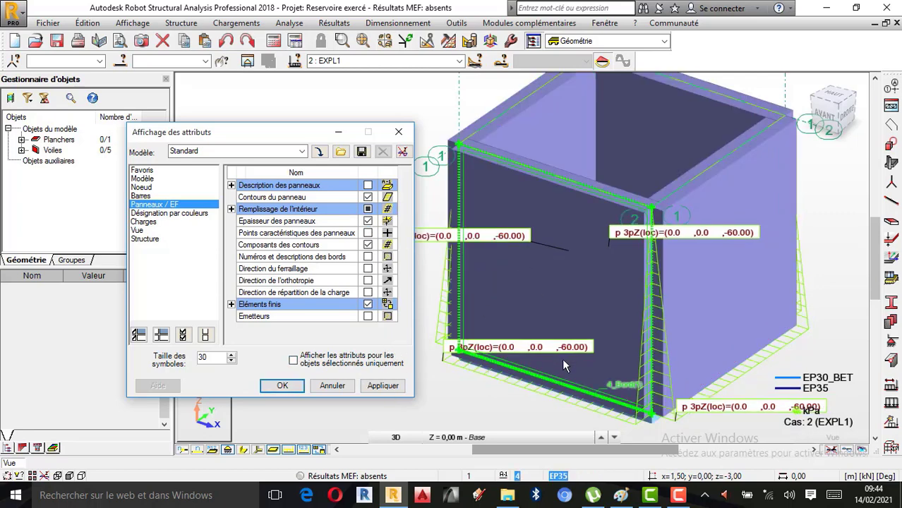
pyautogui.scroll(-1, 562, 358)
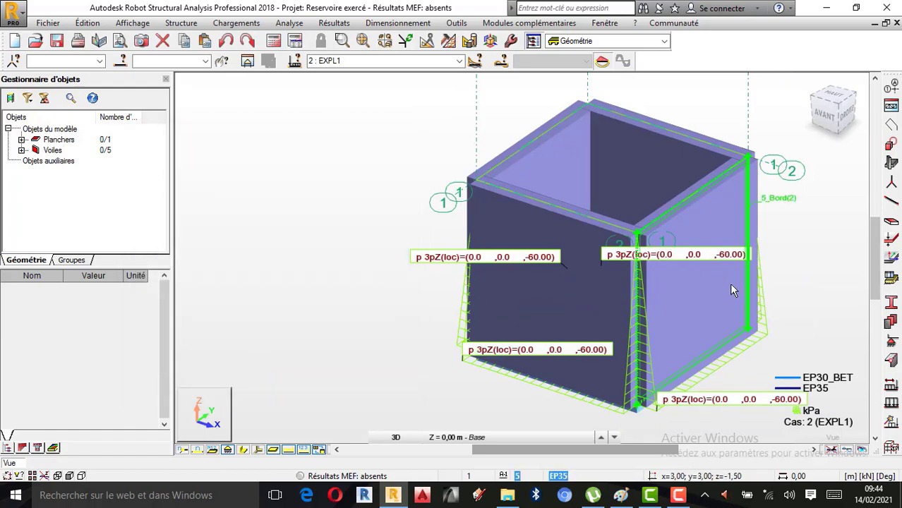
pyautogui.scroll(1, 729, 283)
pyautogui.scroll(-1, 487, 258)
# Show the reservoir from below and hide the load symbols on the model.
pyautogui.rightClick(770, 115)
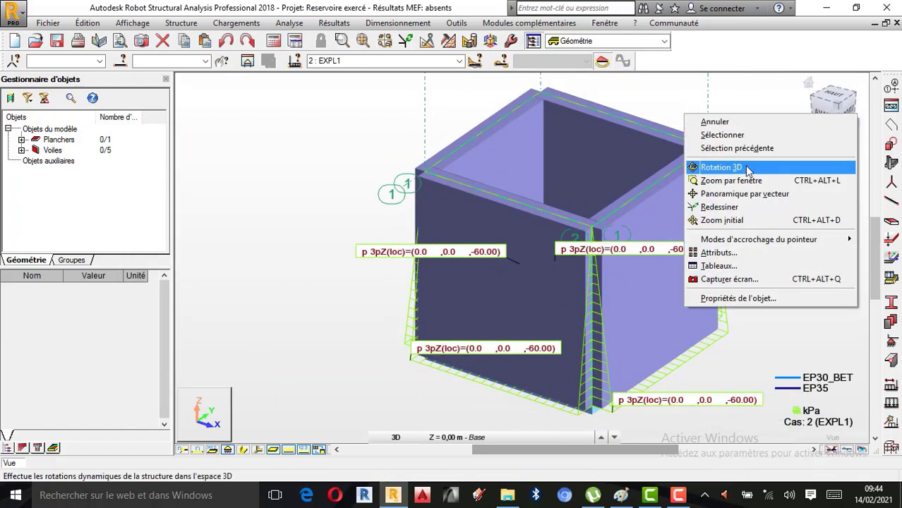
pyautogui.click(719, 167)
pyautogui.moveTo(680, 202); pyautogui.dragTo(703, 300)
pyautogui.moveTo(667, 267); pyautogui.dragTo(609, 270)
pyautogui.click(306, 450)
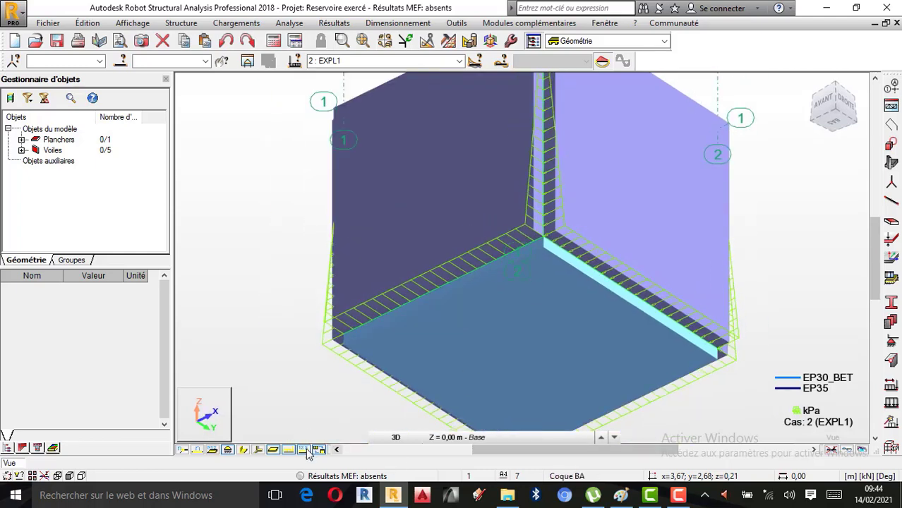
pyautogui.click(306, 451)
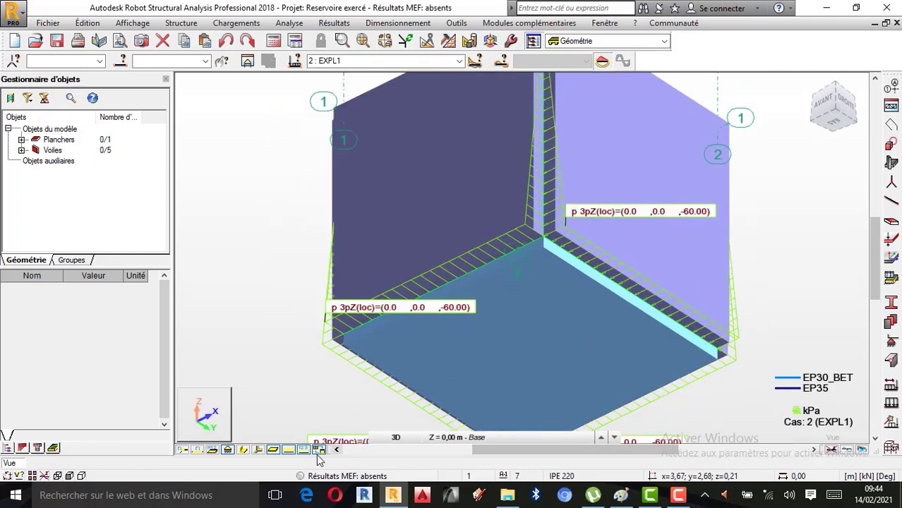
pyautogui.click(289, 451)
pyautogui.moveTo(675, 297); pyautogui.dragTo(664, 338)
# Assign linear Encastrement supports to the front and right bottom edges of the reservoir.
pyautogui.click(895, 346)
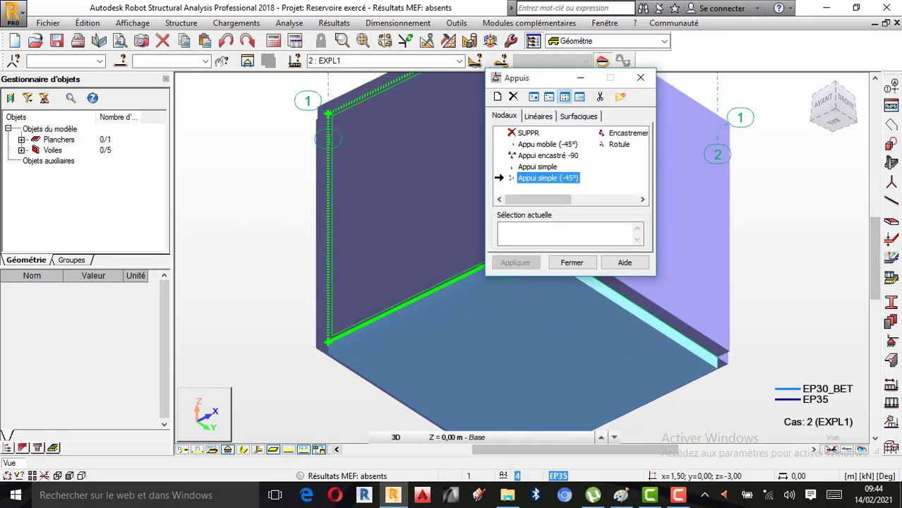
pyautogui.click(548, 119)
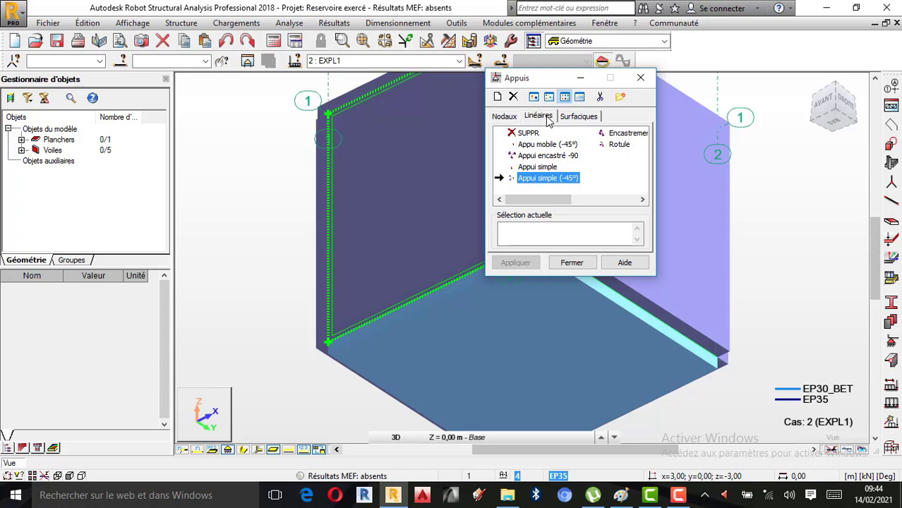
pyautogui.moveTo(532, 85); pyautogui.dragTo(150, 119)
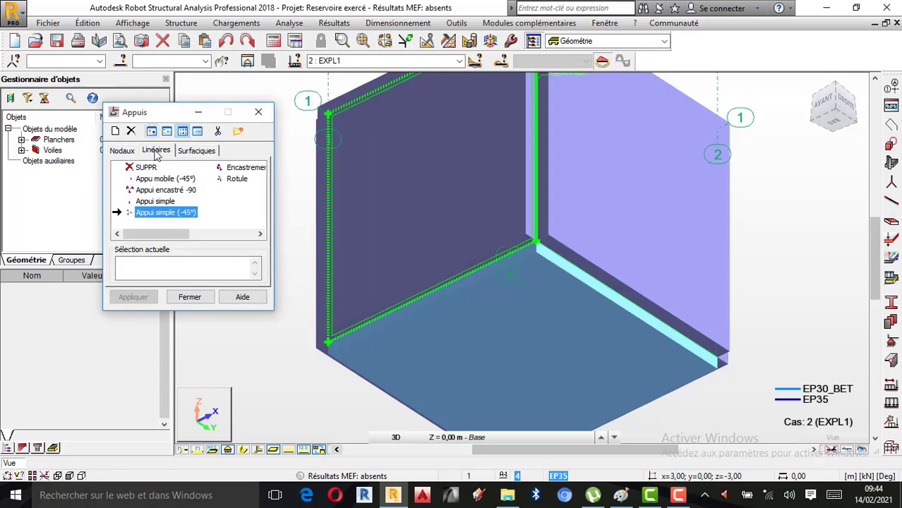
pyautogui.click(237, 168)
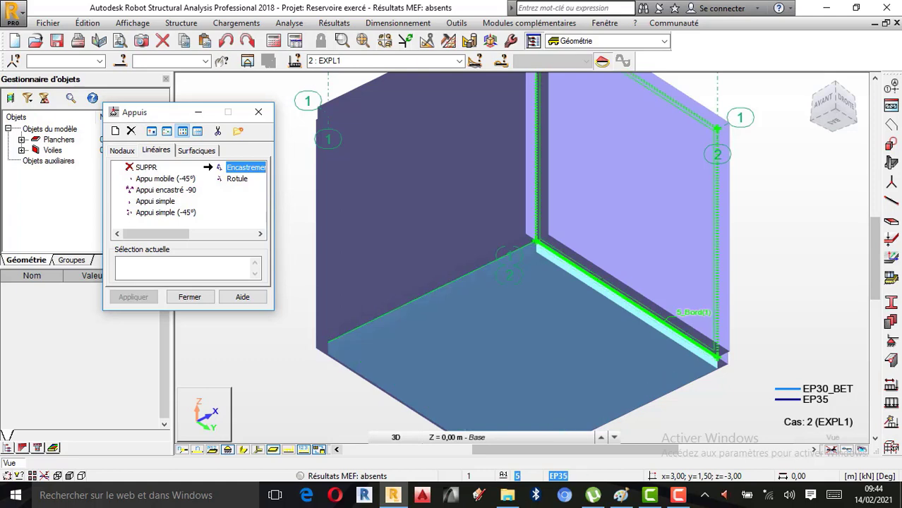
pyautogui.scroll(2, 604, 297)
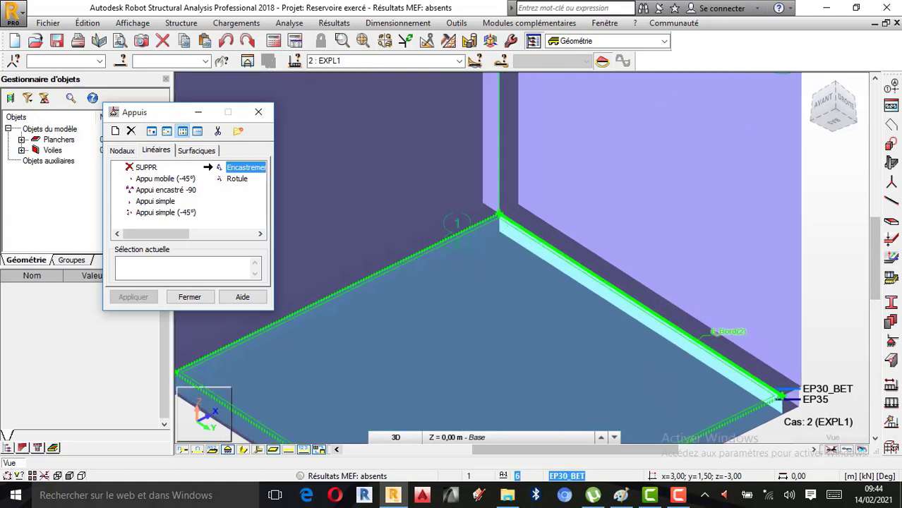
pyautogui.click(604, 292)
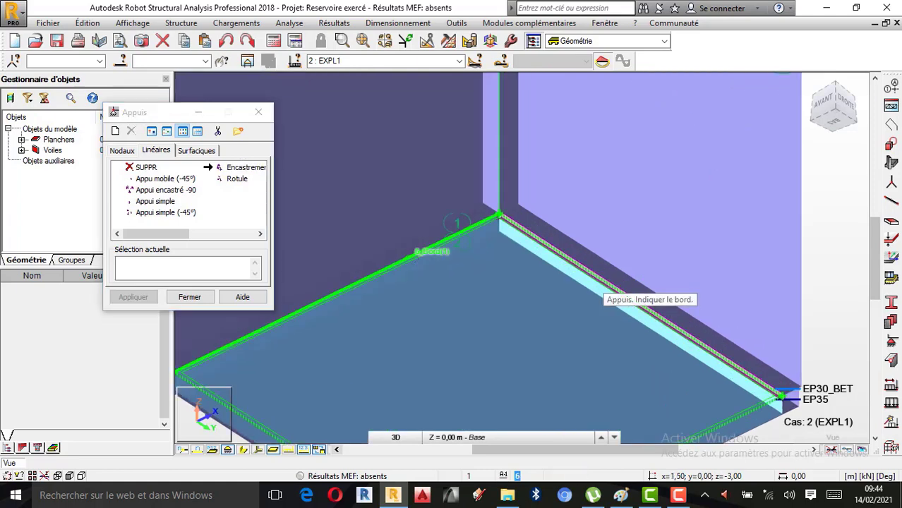
pyautogui.click(423, 255)
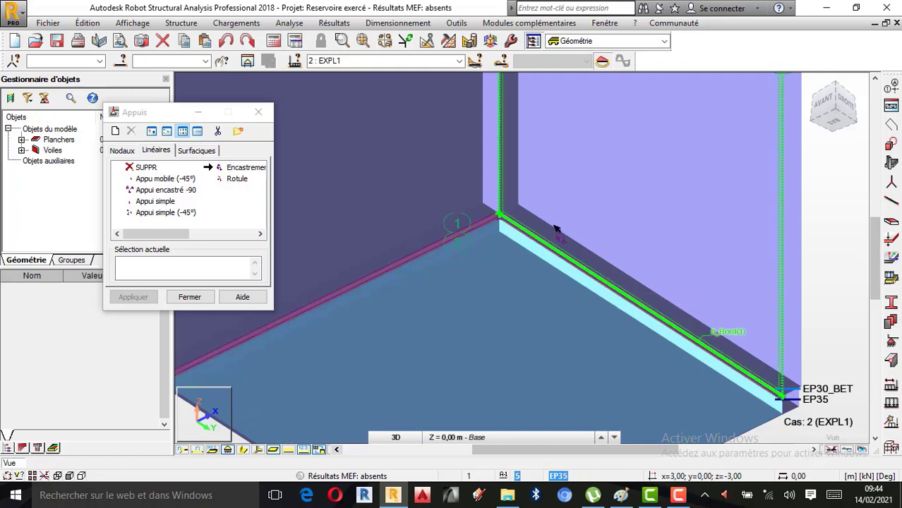
pyautogui.scroll(-2, 557, 273)
pyautogui.scroll(2, 557, 273)
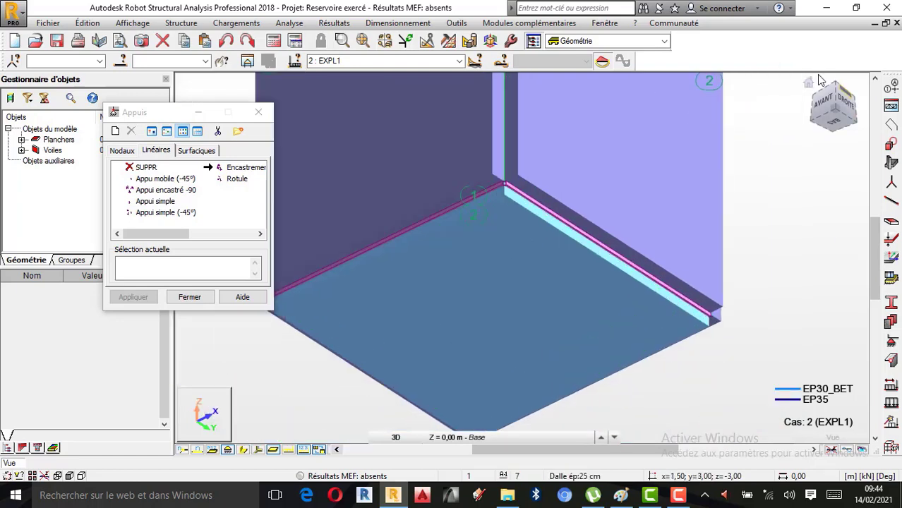
# Assign the linear Encastrement support to the remaining two bottom edges on the reservoir's opposite sides.
pyautogui.click(808, 84)
pyautogui.keyDown('shift'); pyautogui.moveTo(560, 296); pyautogui.dragTo(612, 302, button='middle'); pyautogui.keyUp('shift')
pyautogui.scroll(2, 581, 278)
pyautogui.scroll(2, 475, 280)
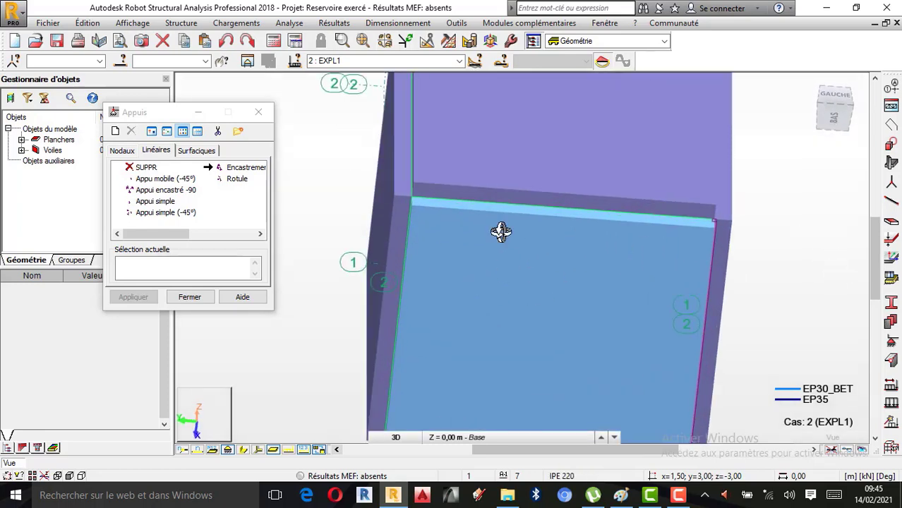
pyautogui.click(244, 170)
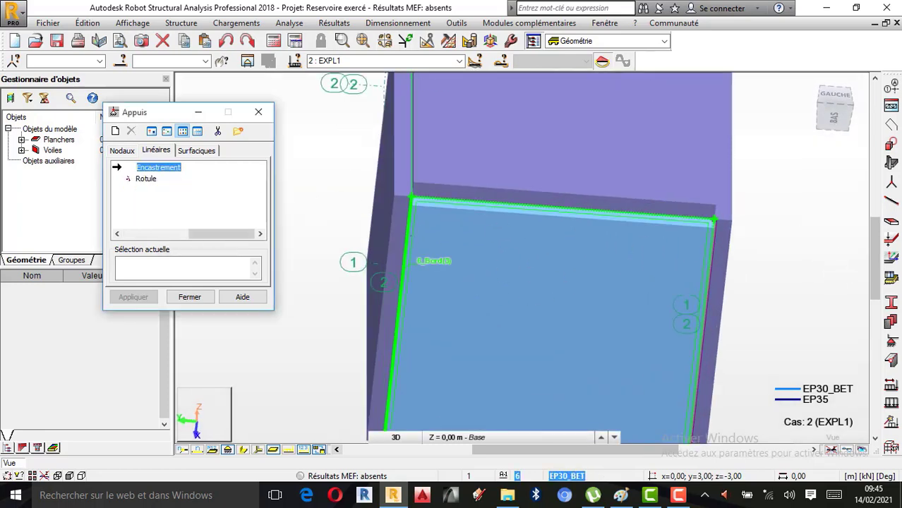
pyautogui.click(396, 364)
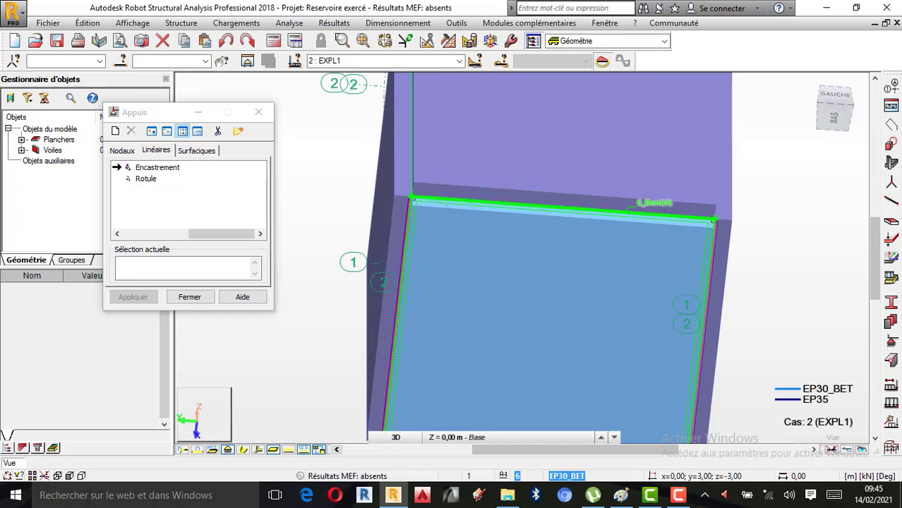
pyautogui.click(565, 210)
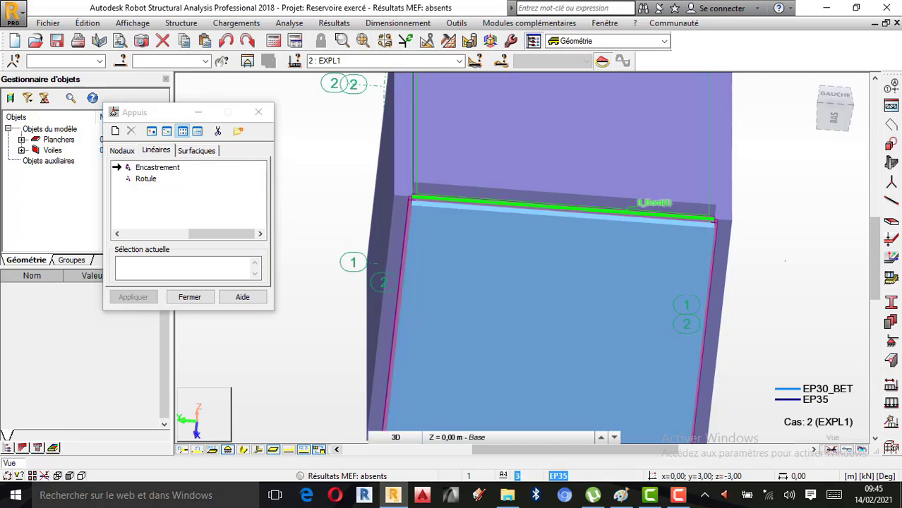
pyautogui.scroll(-2, 755, 283)
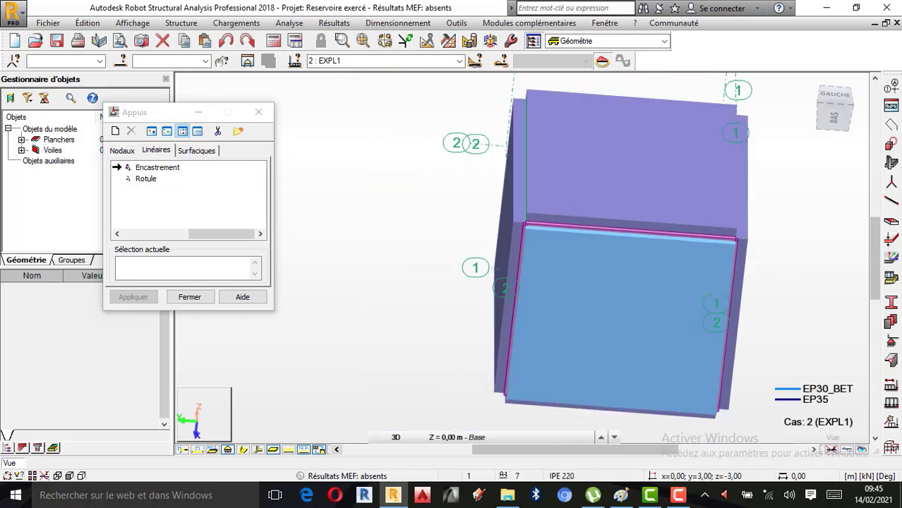
# Close the supports dialog and display the load symbols with their values on the upright reservoir.
pyautogui.click(258, 112)
pyautogui.moveTo(808, 83); pyautogui.dragTo(586, 292)
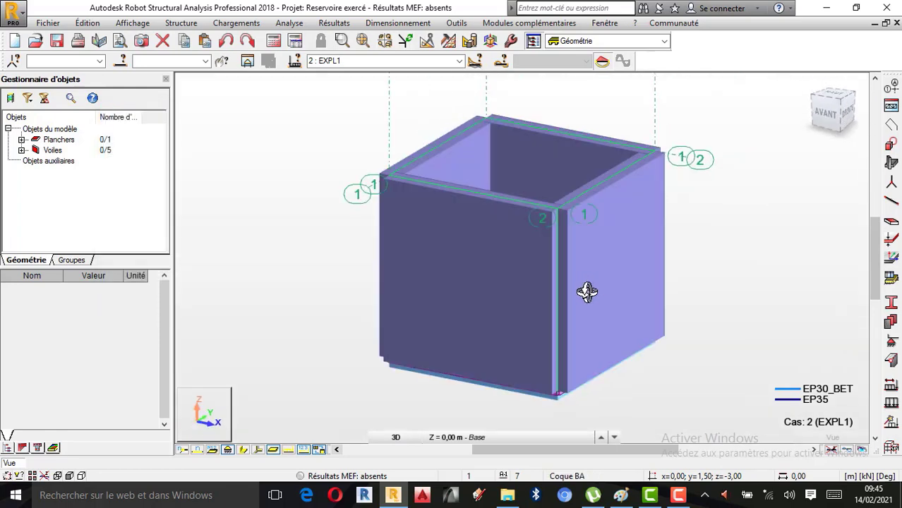
pyautogui.click(288, 452)
pyautogui.click(304, 450)
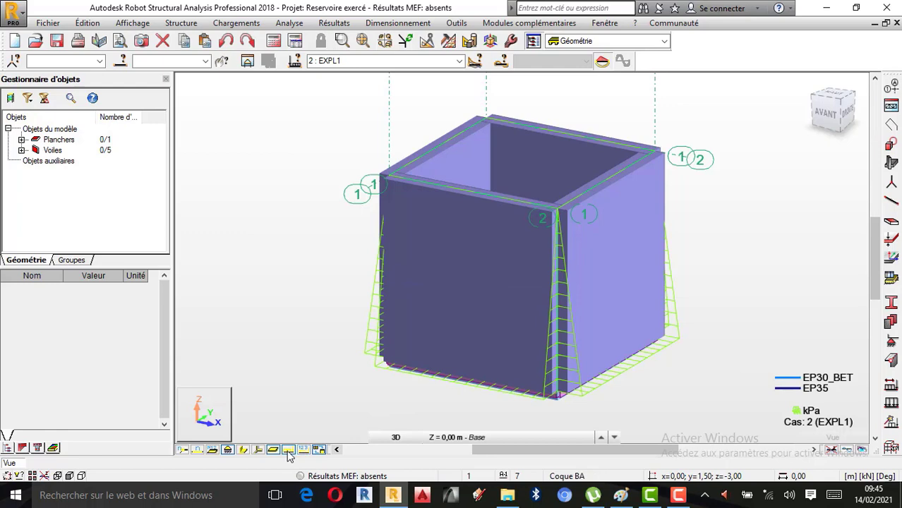
pyautogui.click(287, 452)
pyautogui.click(304, 450)
pyautogui.click(288, 452)
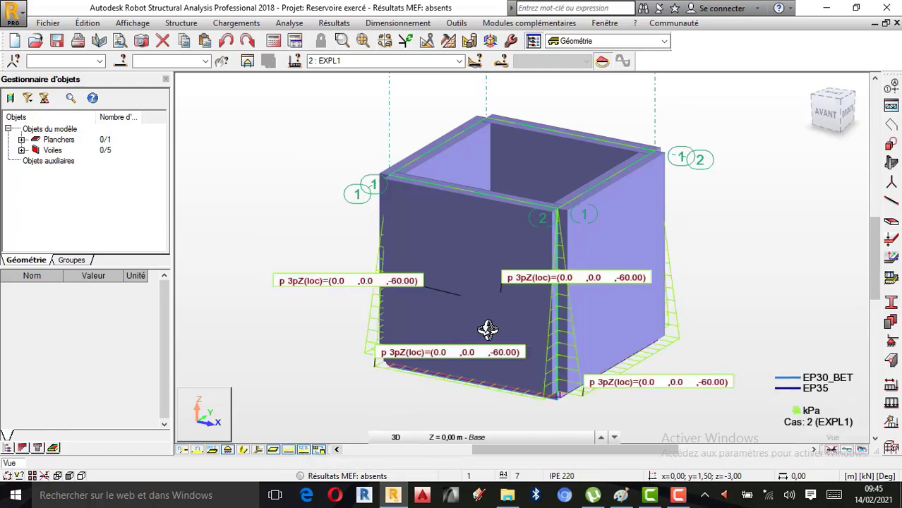
pyautogui.scroll(1, 487, 330)
pyautogui.scroll(-1, 485, 334)
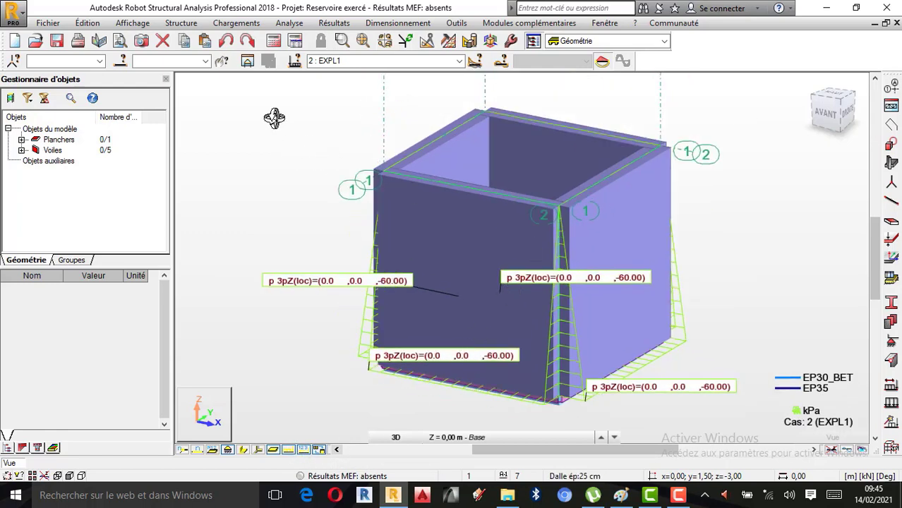
# Run a structure verification on the reservoir model and close the report.
pyautogui.rightClick(186, 155)
pyautogui.click(247, 166)
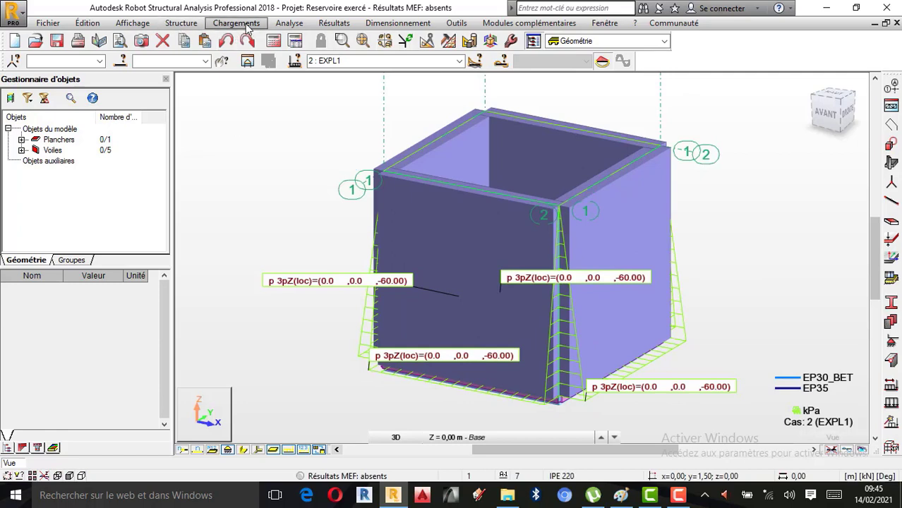
pyautogui.click(281, 23)
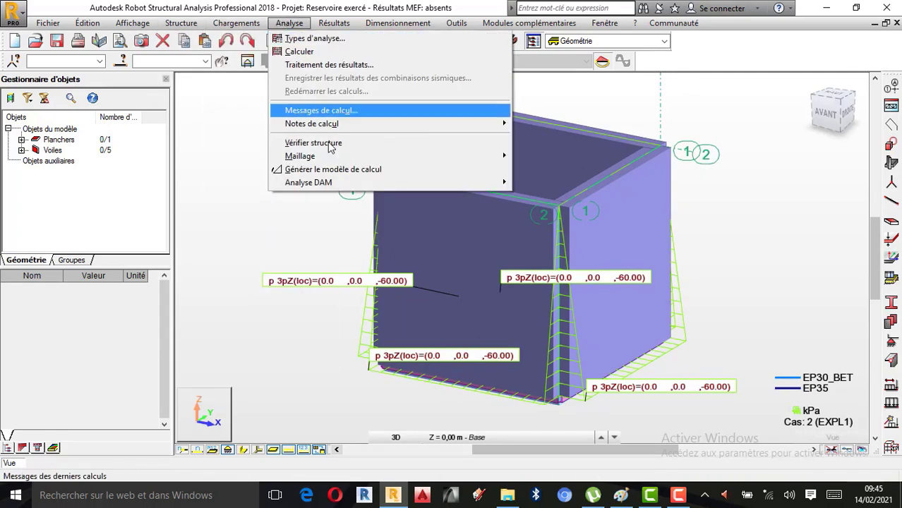
pyautogui.click(300, 143)
pyautogui.click(586, 120)
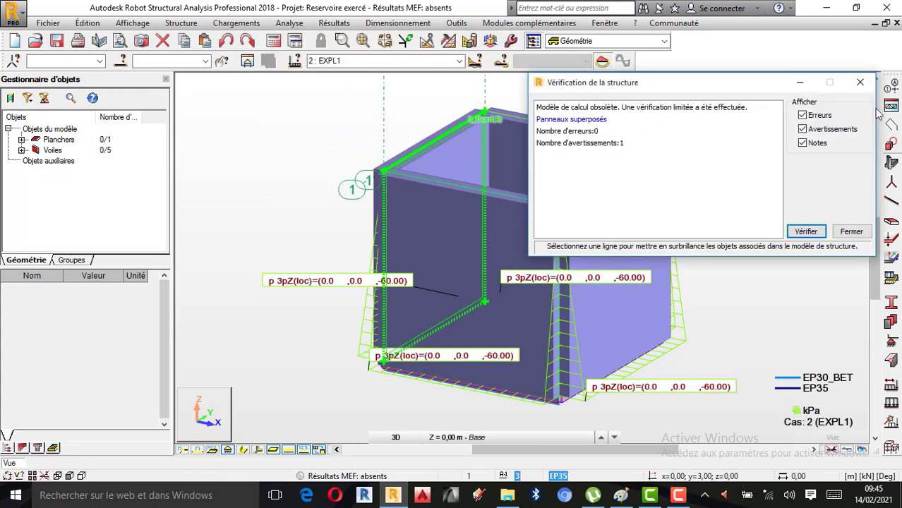
pyautogui.click(860, 83)
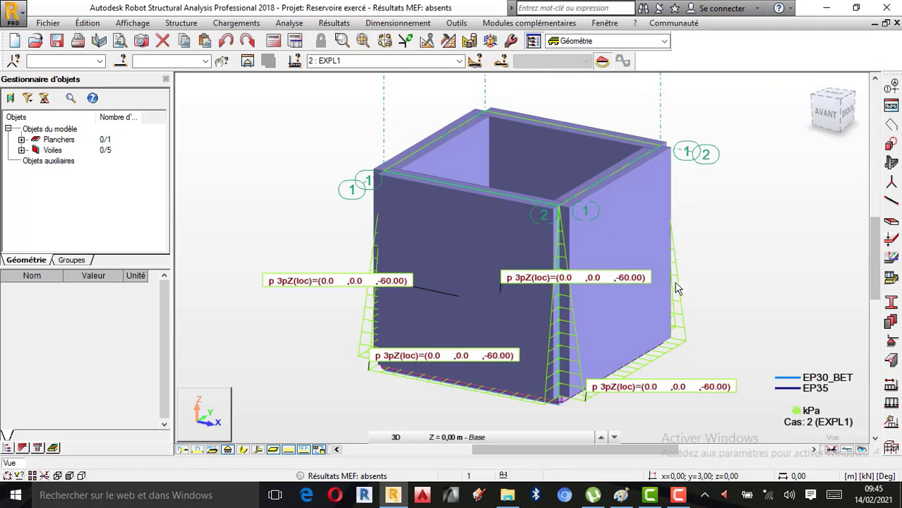
# Review the defined load cases, their natures and analysis types, and the load definition options.
pyautogui.scroll(1, 644, 305)
pyautogui.scroll(-1, 635, 323)
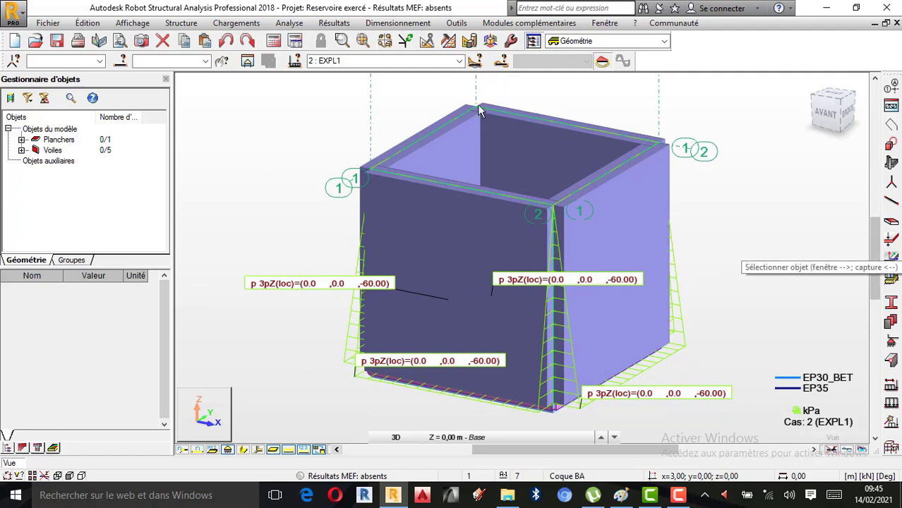
pyautogui.click(353, 61)
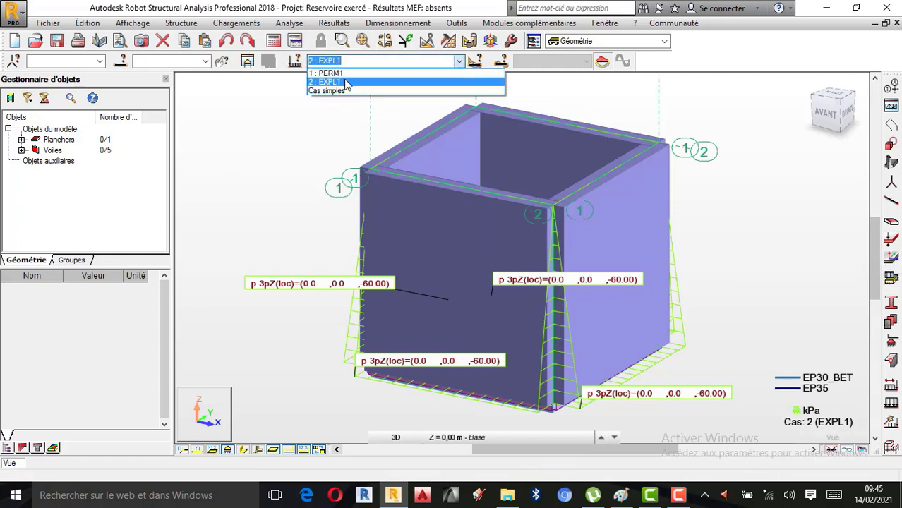
pyautogui.click(813, 240)
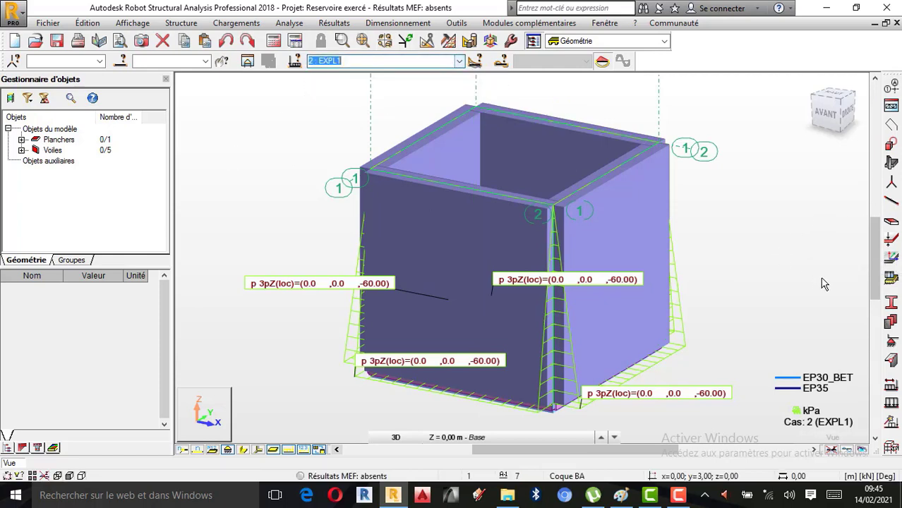
pyautogui.click(891, 389)
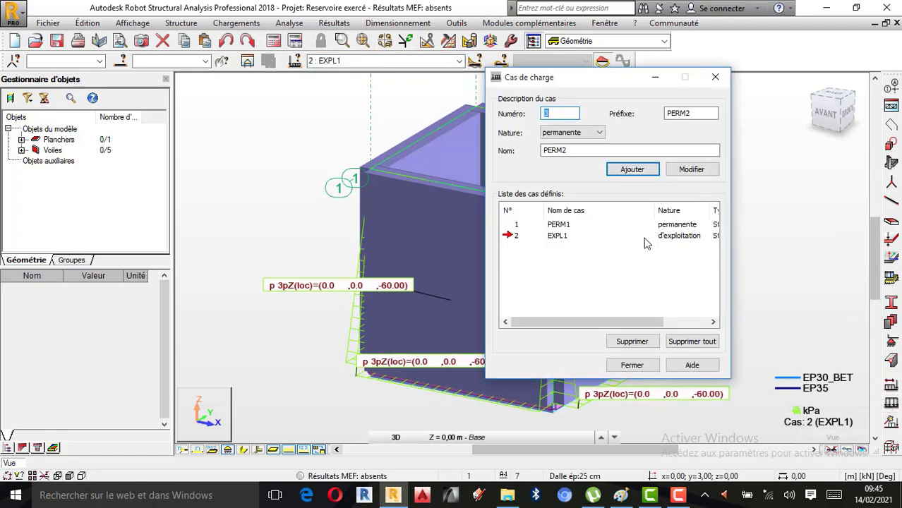
pyautogui.moveTo(617, 323); pyautogui.dragTo(695, 333)
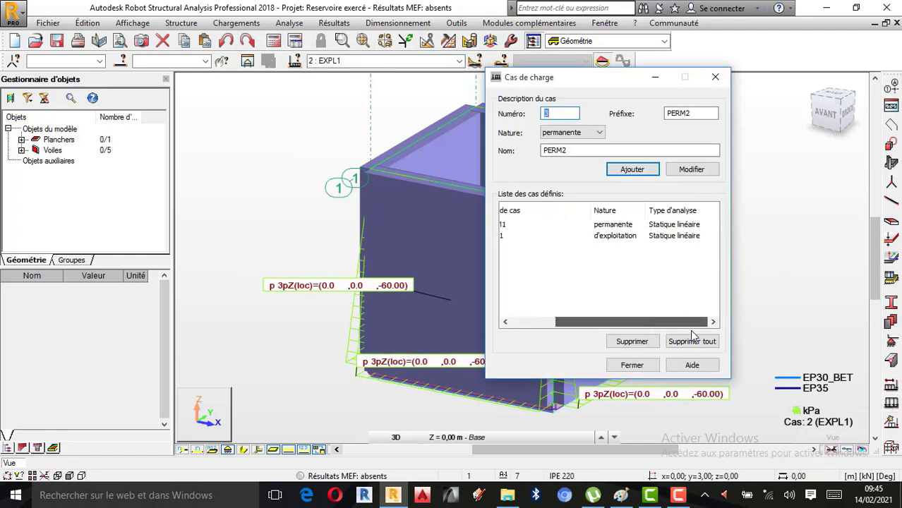
pyautogui.click(715, 77)
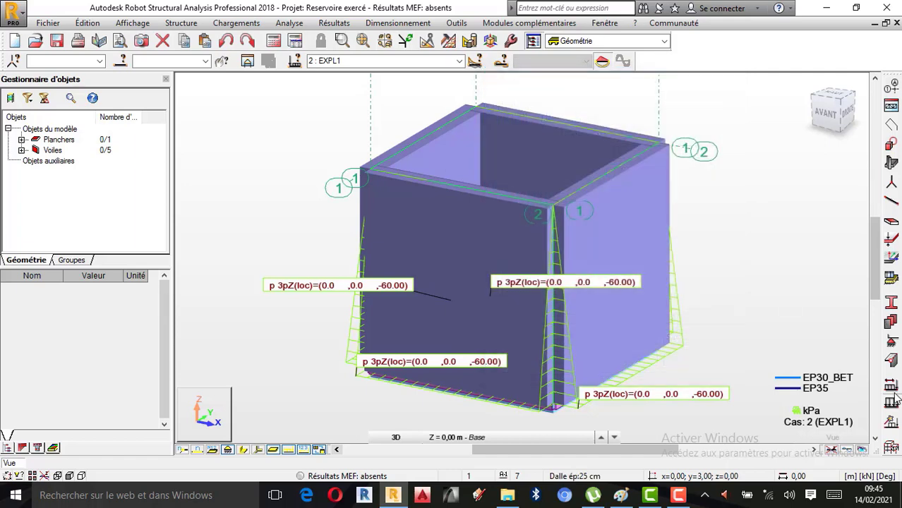
pyautogui.click(891, 403)
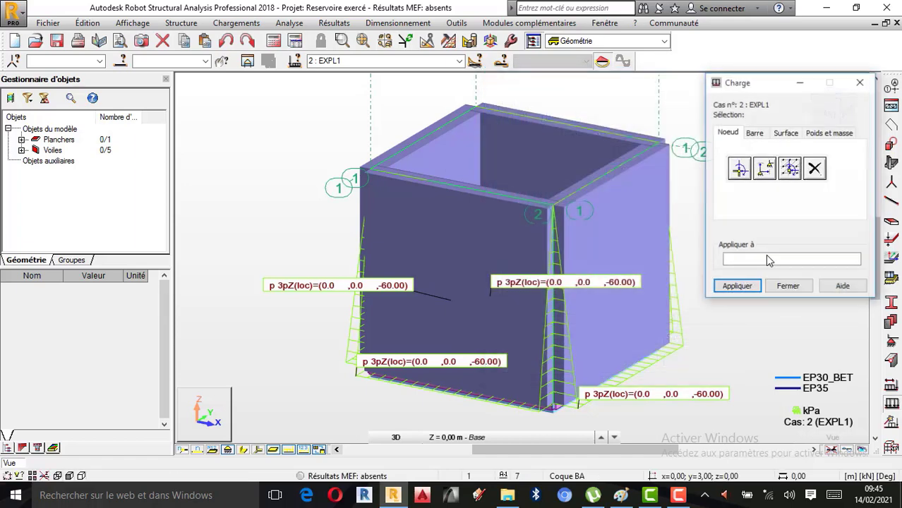
pyautogui.click(860, 82)
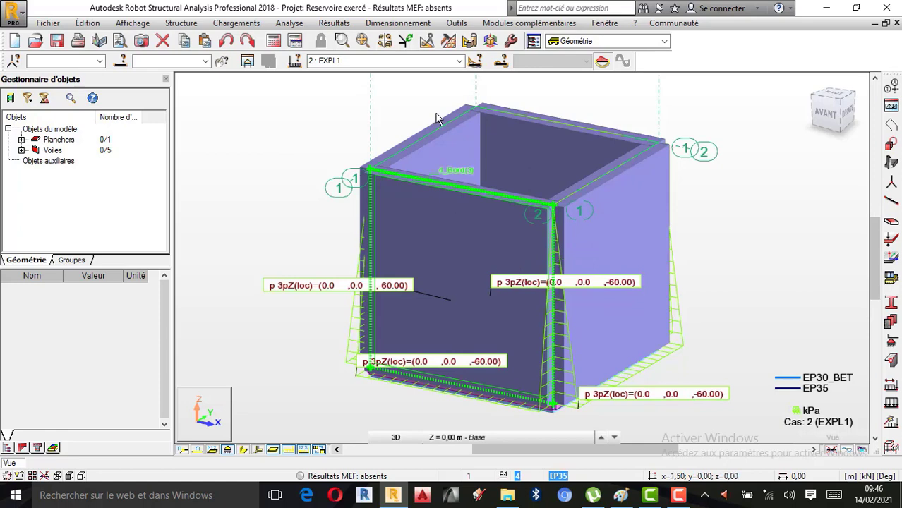
pyautogui.click(459, 61)
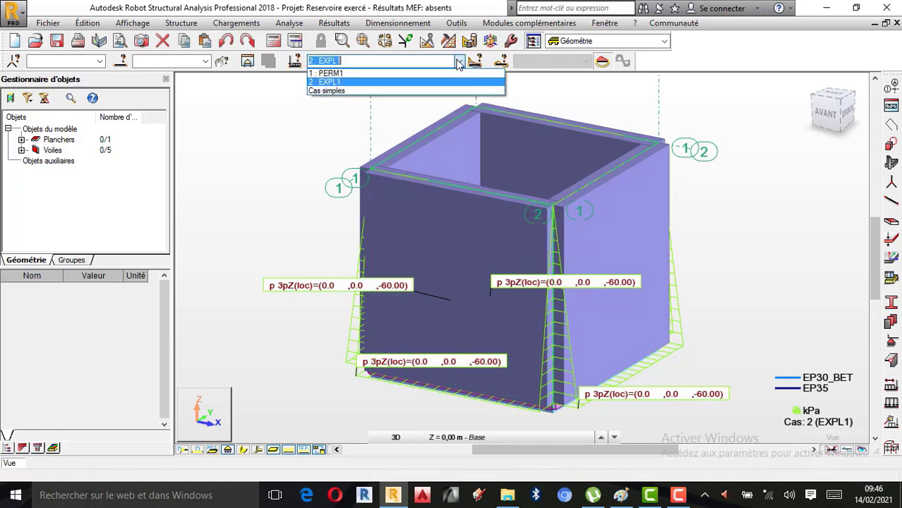
pyautogui.click(726, 220)
pyautogui.scroll(1, 540, 282)
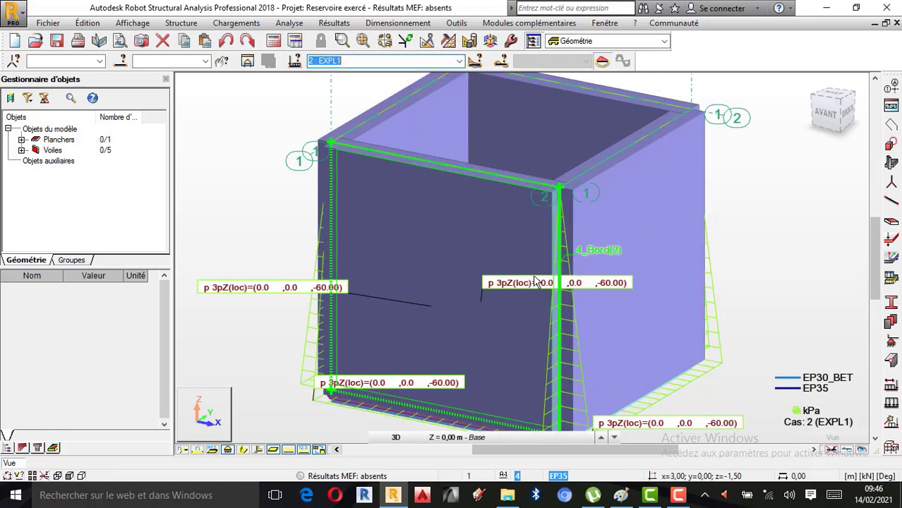
pyautogui.scroll(-1, 542, 281)
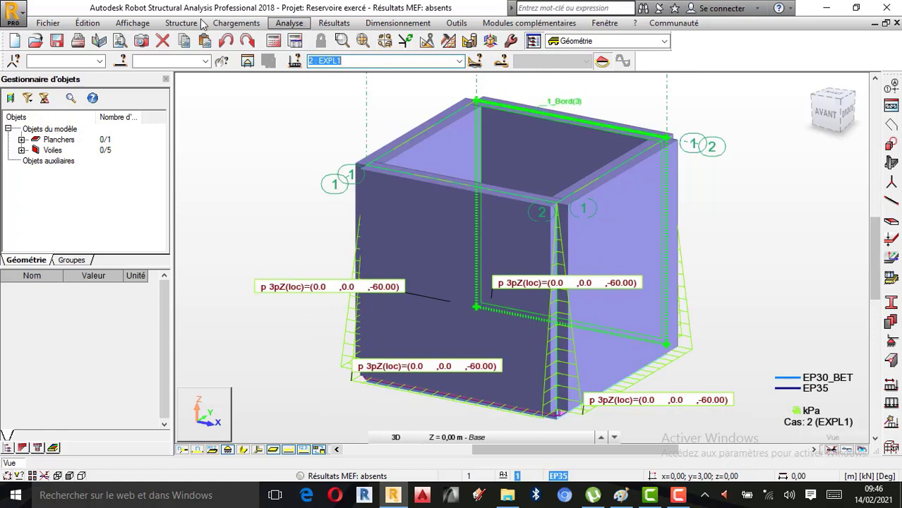
# Set the combination code to BAEL 91, keeping automatic combinations at Aucun / Supprimer.
pyautogui.click(246, 29)
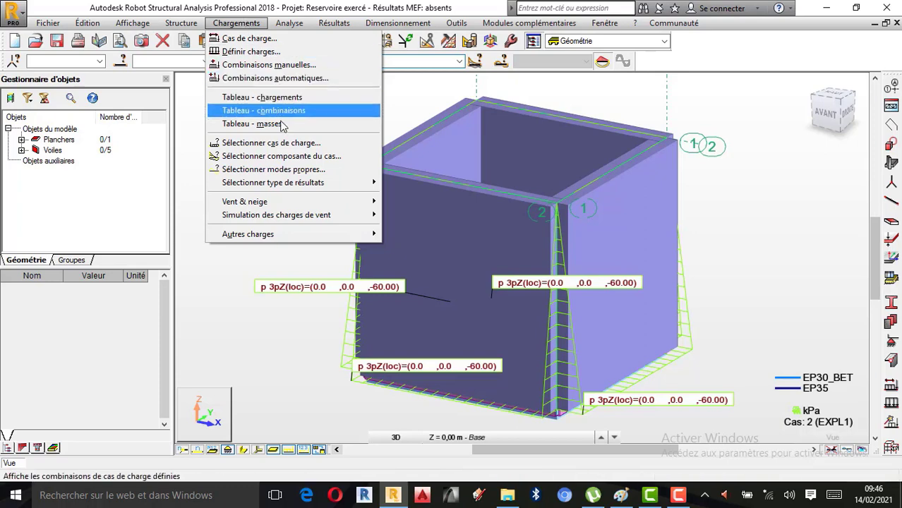
pyautogui.click(293, 79)
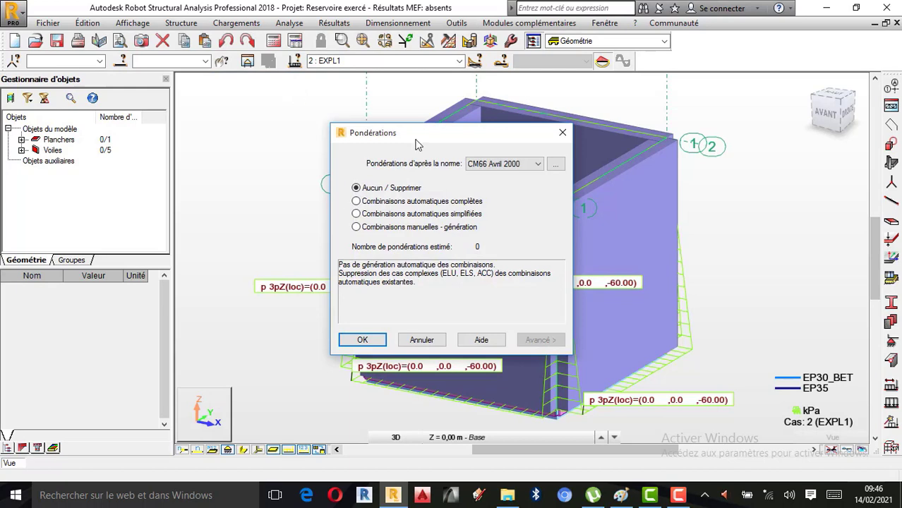
pyautogui.click(536, 165)
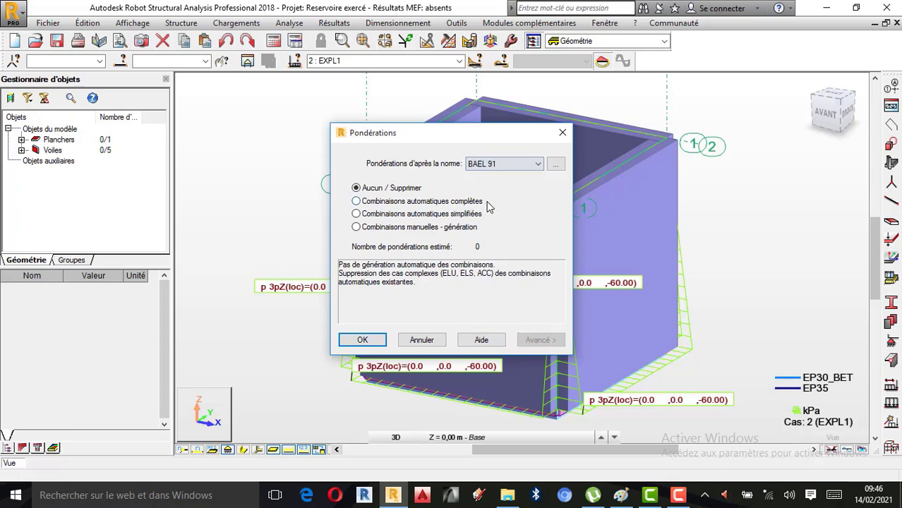
pyautogui.click(489, 203)
pyautogui.click(362, 341)
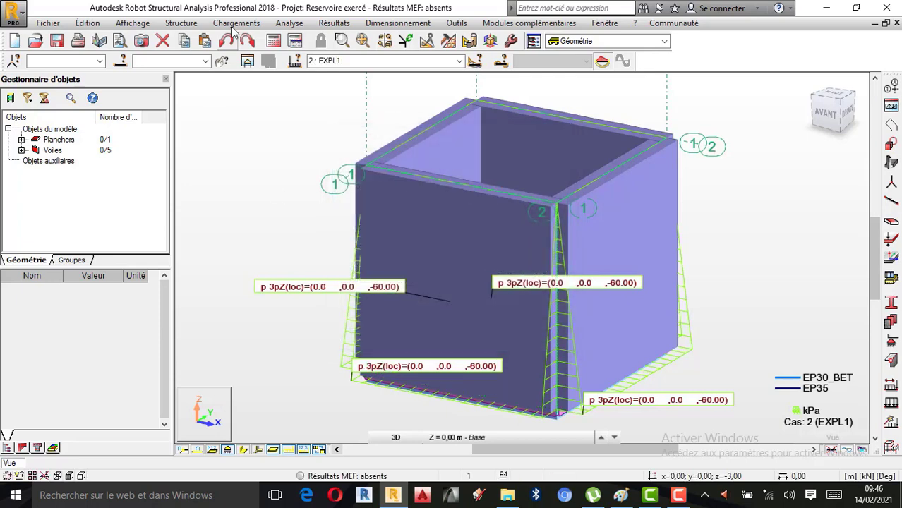
# Create a manual load combination of type ELU named Elu.
pyautogui.click(235, 23)
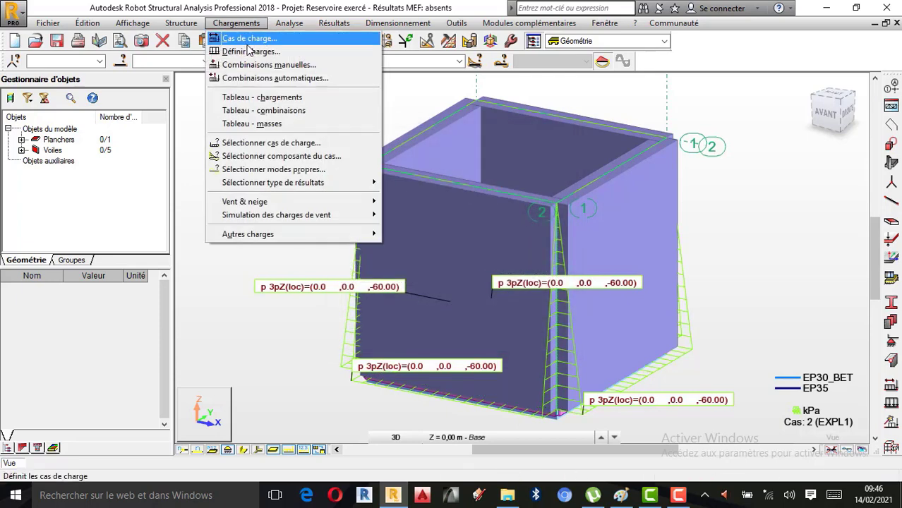
pyautogui.click(258, 64)
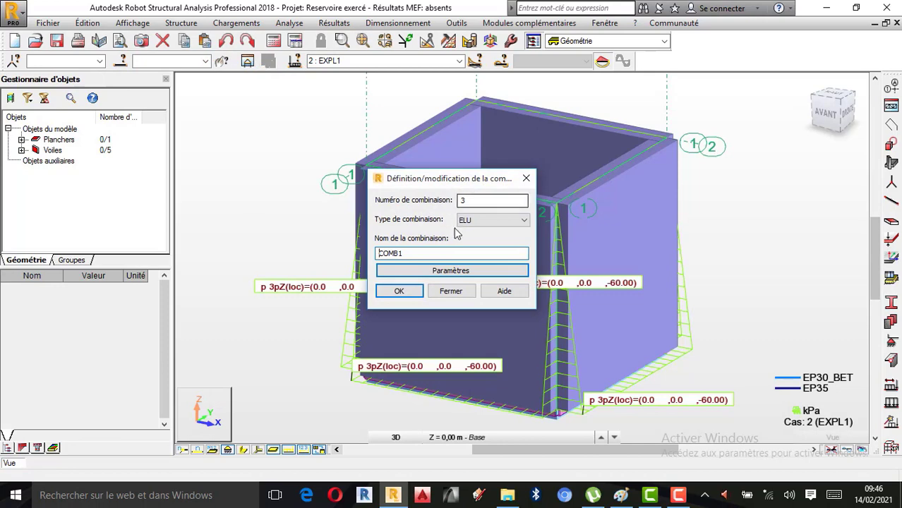
pyautogui.moveTo(437, 255); pyautogui.dragTo(364, 256)
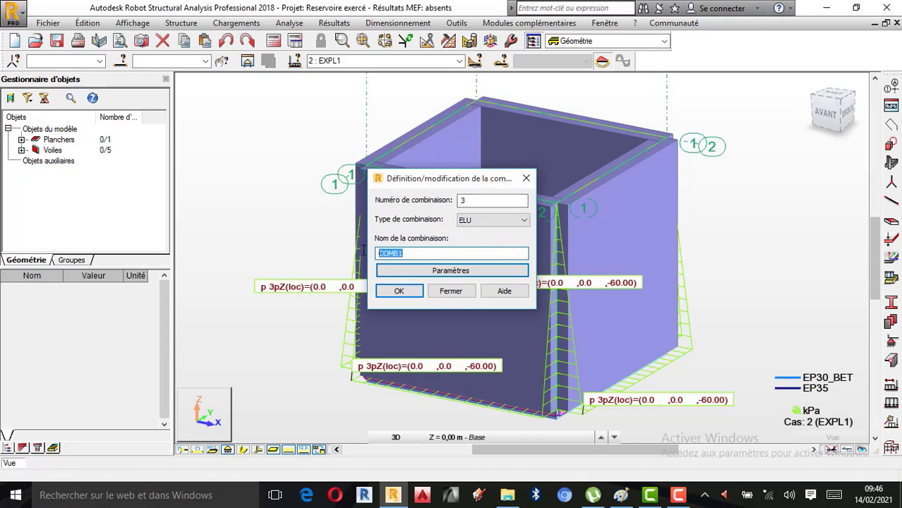
pyautogui.write('Elu')
pyautogui.click(400, 290)
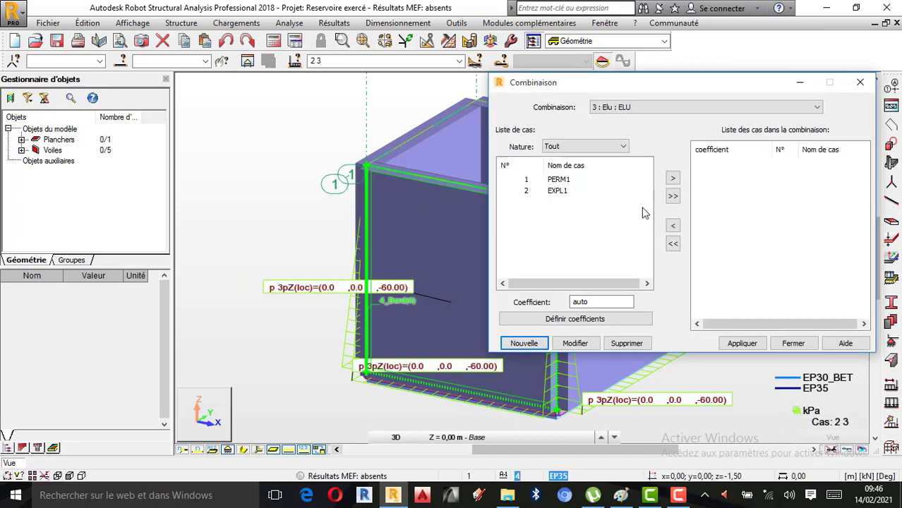
# Add the PERM1 and EXPL1 cases to the Elu combination with automatic coefficients and apply it.
pyautogui.click(672, 196)
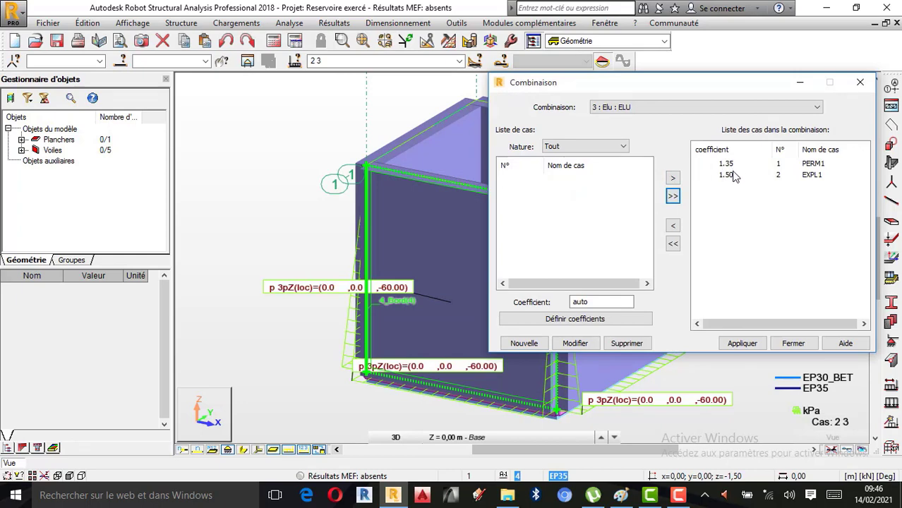
pyautogui.click(735, 344)
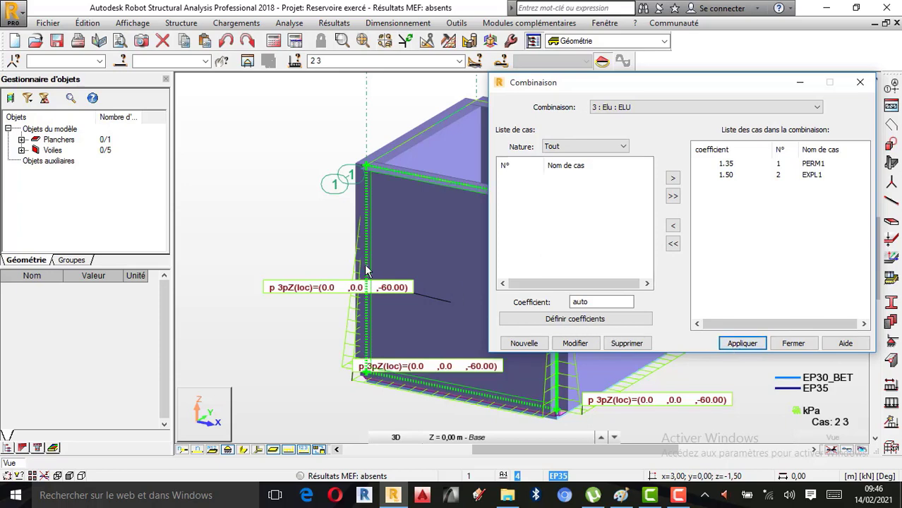
pyautogui.scroll(-1, 233, 318)
pyautogui.scroll(1, 464, 281)
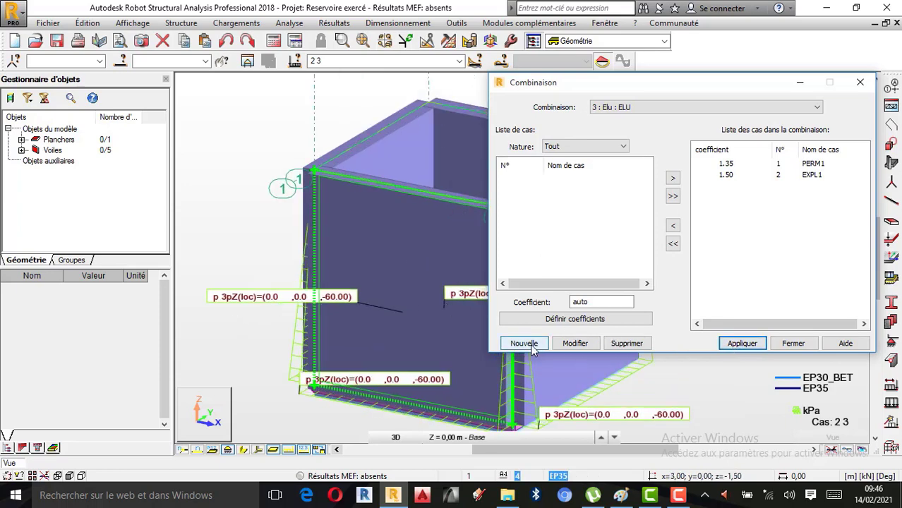
# Create a new load combination of type ELS named Els.
pyautogui.click(524, 344)
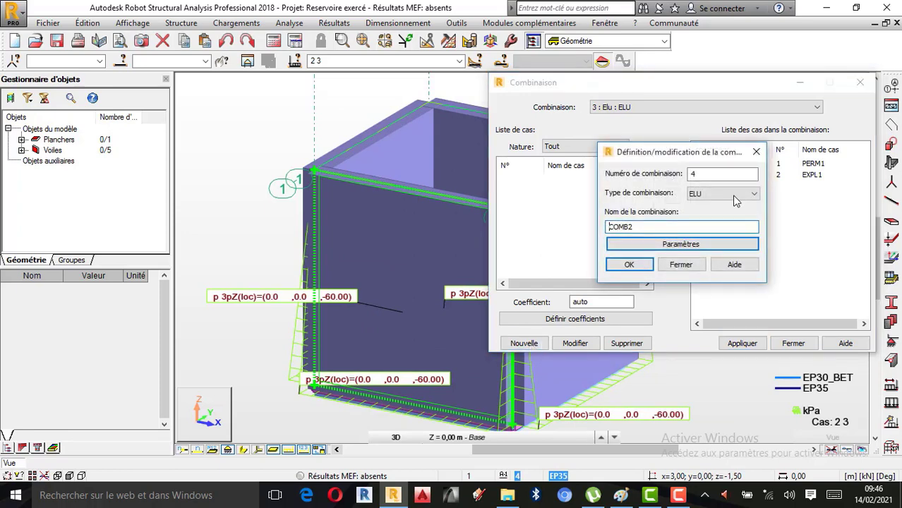
pyautogui.click(727, 193)
pyautogui.click(708, 215)
pyautogui.press('Tab')
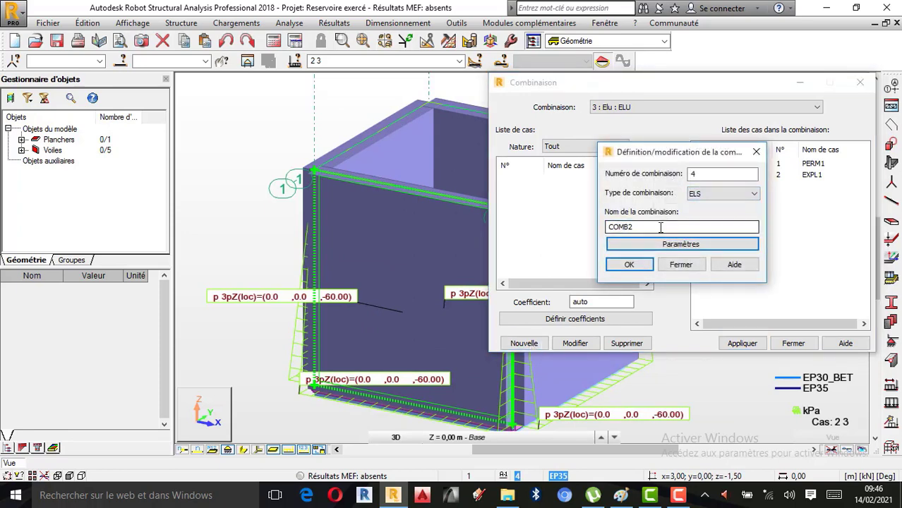
pyautogui.write('Els')
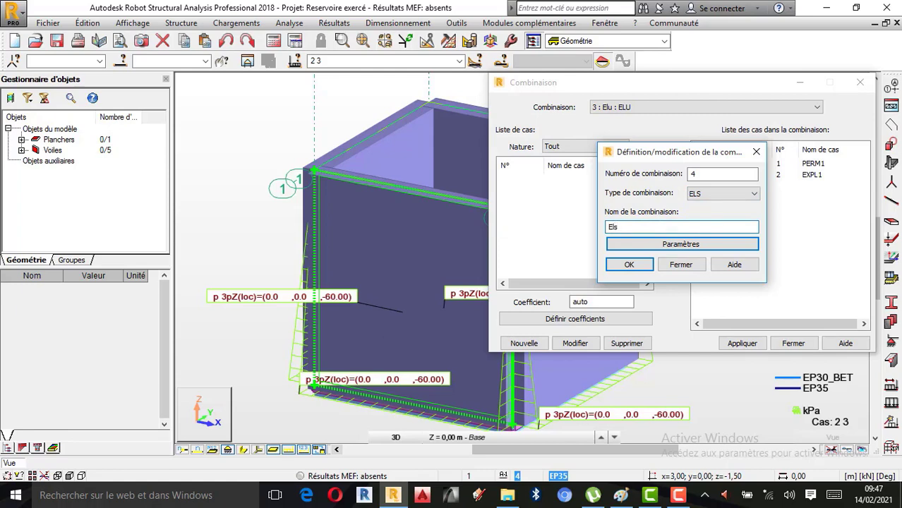
pyautogui.click(629, 265)
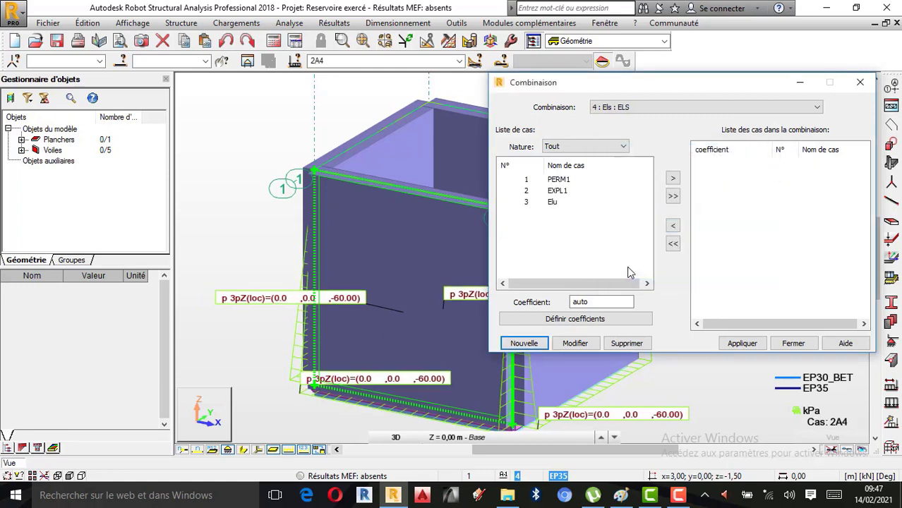
# Add only the PERM1 and EXPL1 cases to the Els combination, leaving out Elu, with automatic coefficients, and apply it.
pyautogui.click(672, 195)
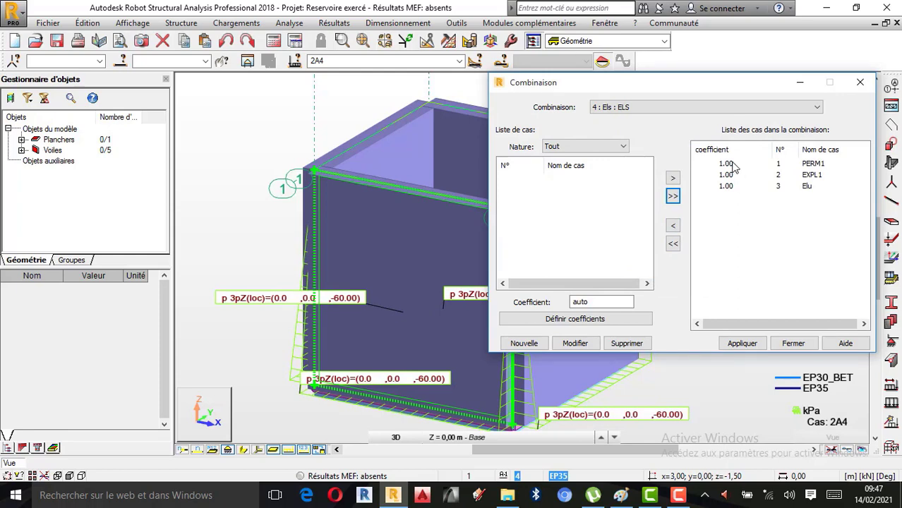
pyautogui.click(726, 187)
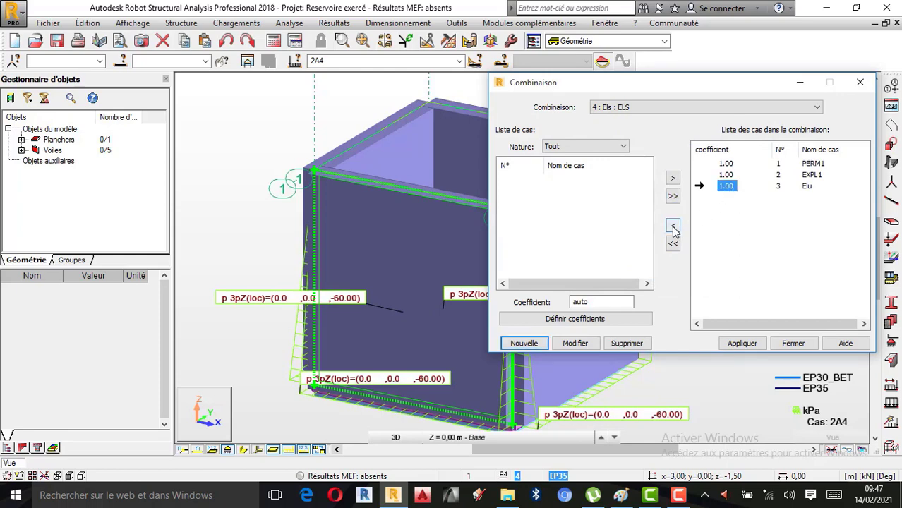
pyautogui.click(673, 227)
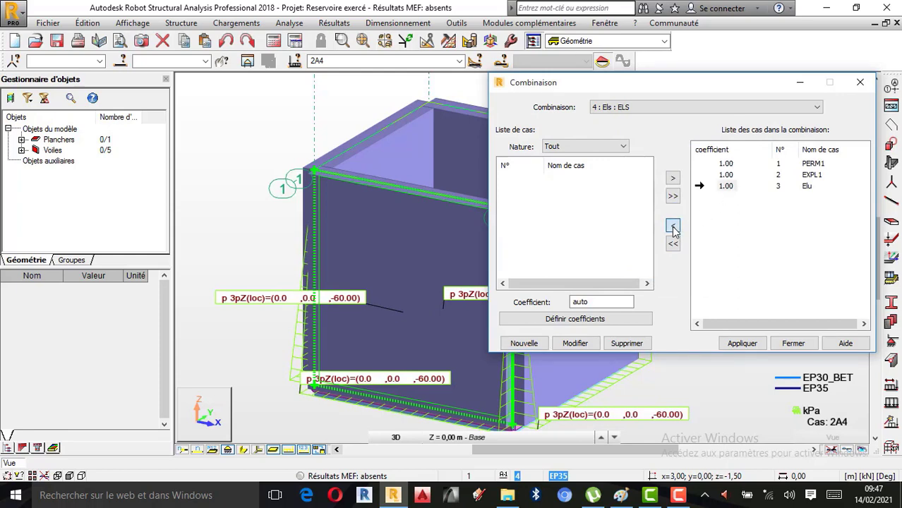
pyautogui.click(742, 343)
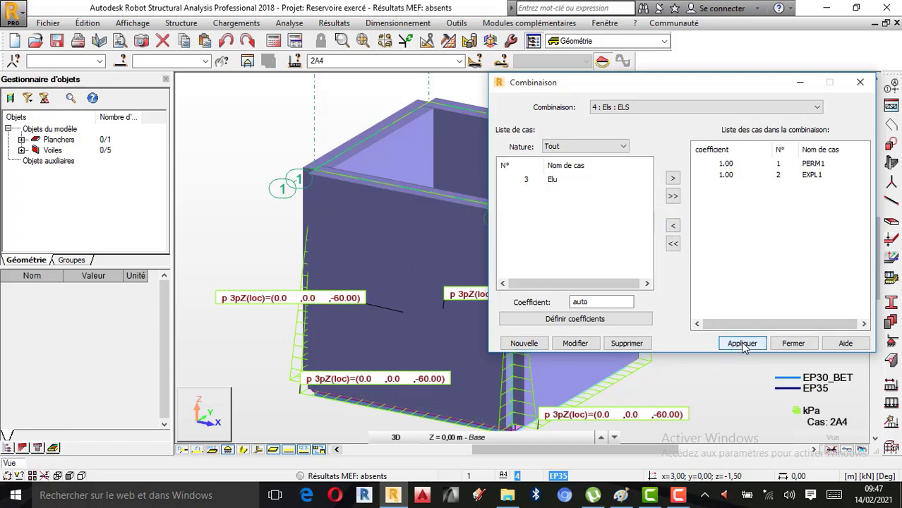
pyautogui.click(794, 343)
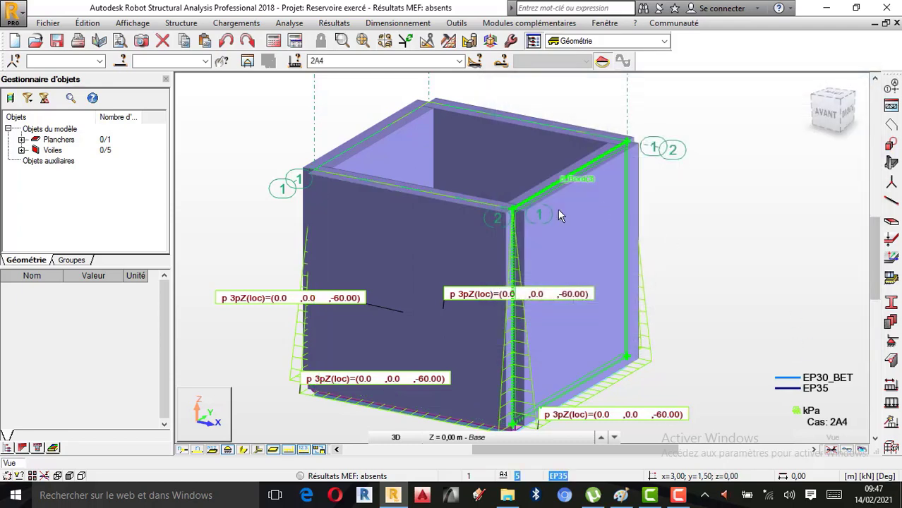
# Display the Elu combination on the reservoir and inspect its loads in the 3D view.
pyautogui.click(459, 60)
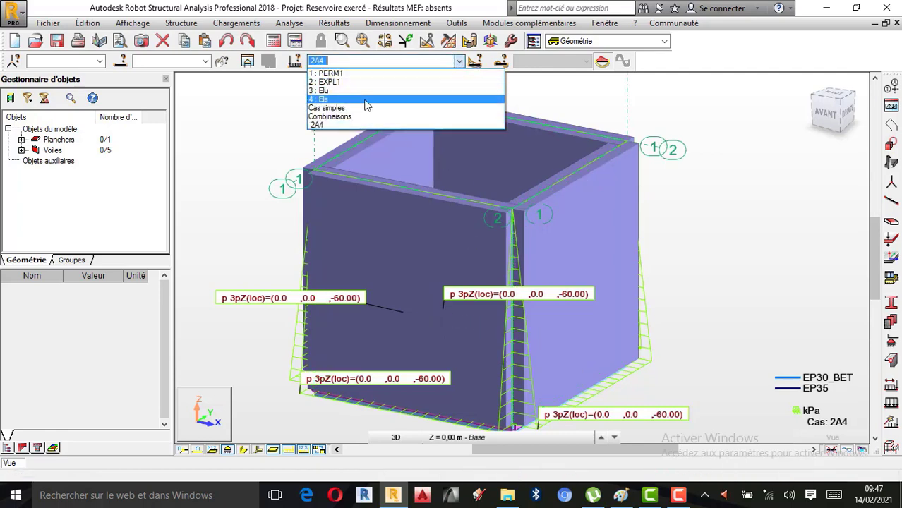
pyautogui.click(353, 91)
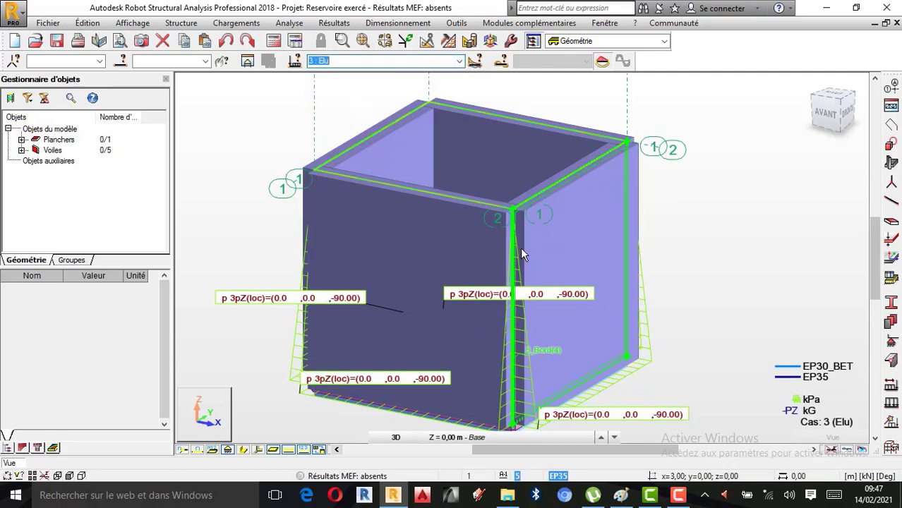
pyautogui.scroll(-1, 522, 249)
pyautogui.scroll(1, 501, 294)
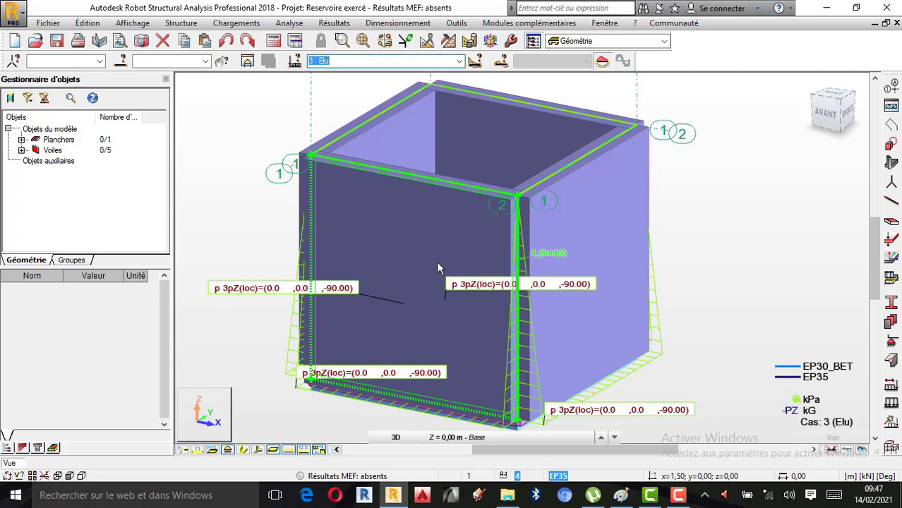
# Enable iterative adjustment of the finite element mesh in the job preferences' meshing settings.
pyautogui.click(467, 32)
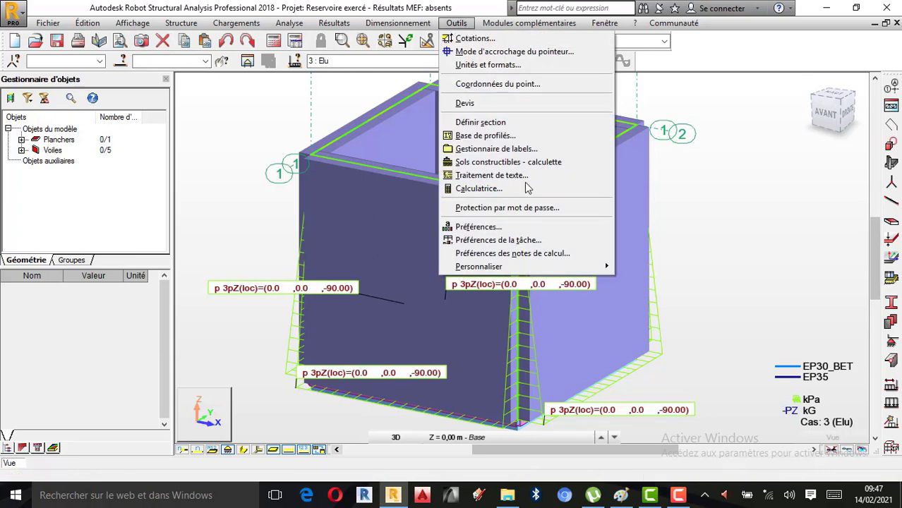
pyautogui.click(487, 240)
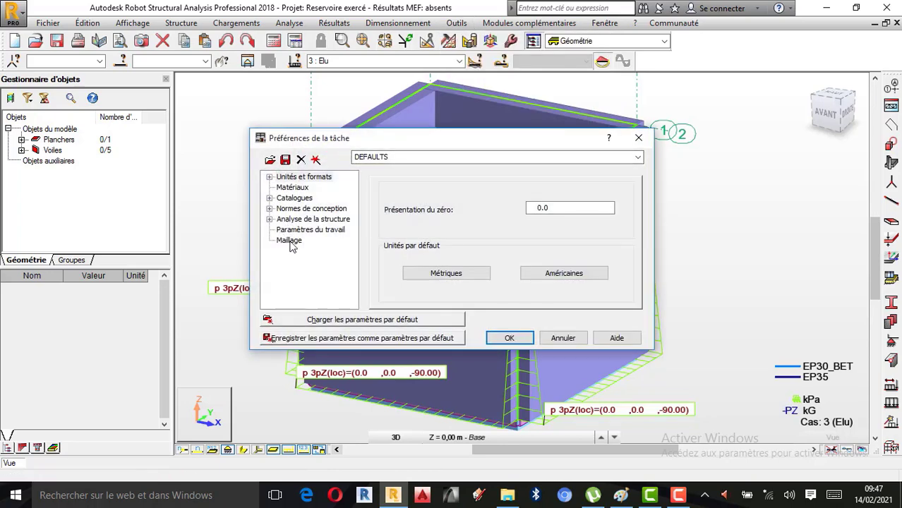
pyautogui.click(290, 243)
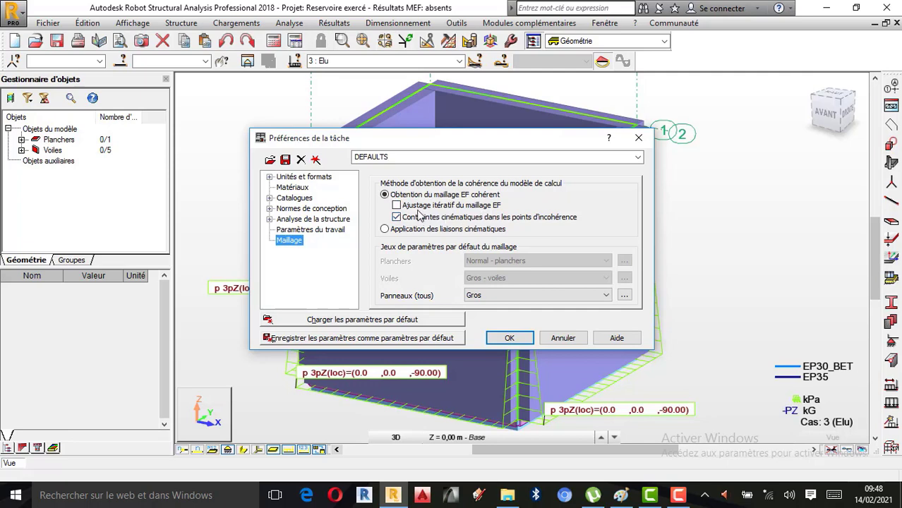
pyautogui.click(397, 206)
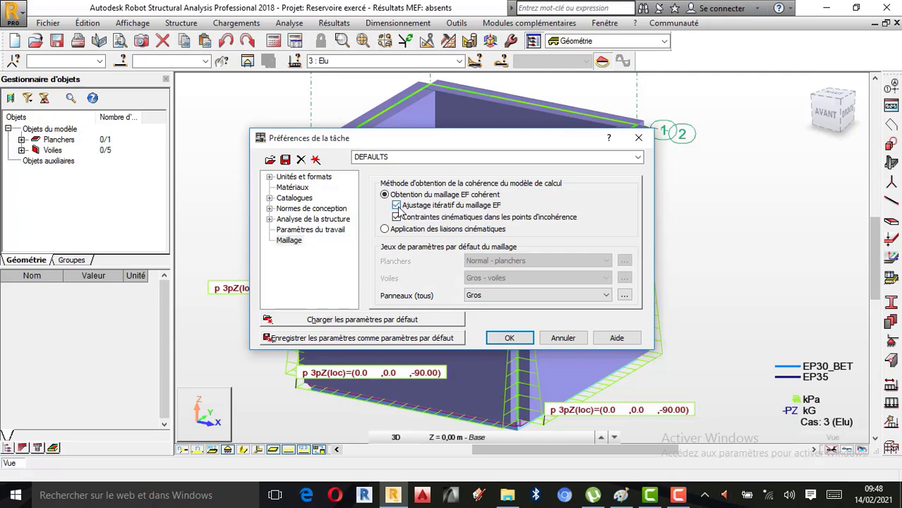
# Set the meshing method for all panels to Delaunay and check its method parameters.
pyautogui.click(624, 296)
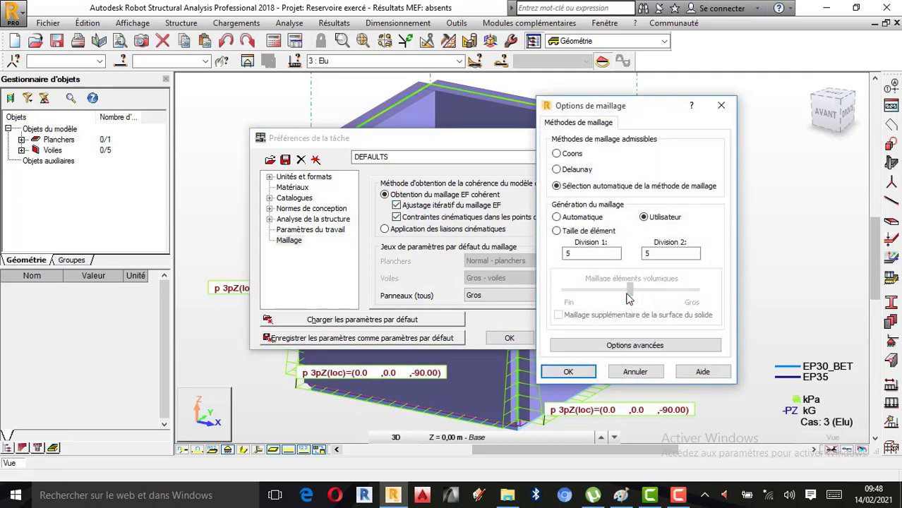
pyautogui.click(557, 170)
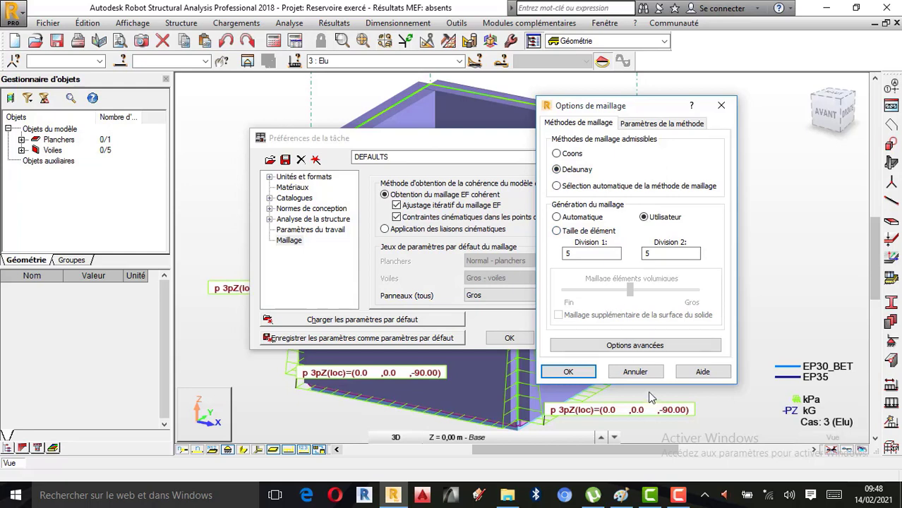
pyautogui.click(646, 351)
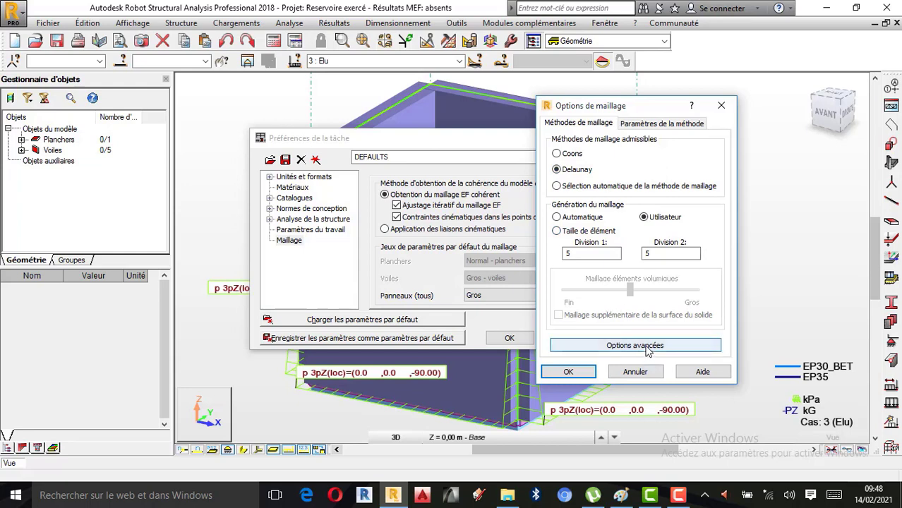
pyautogui.click(649, 124)
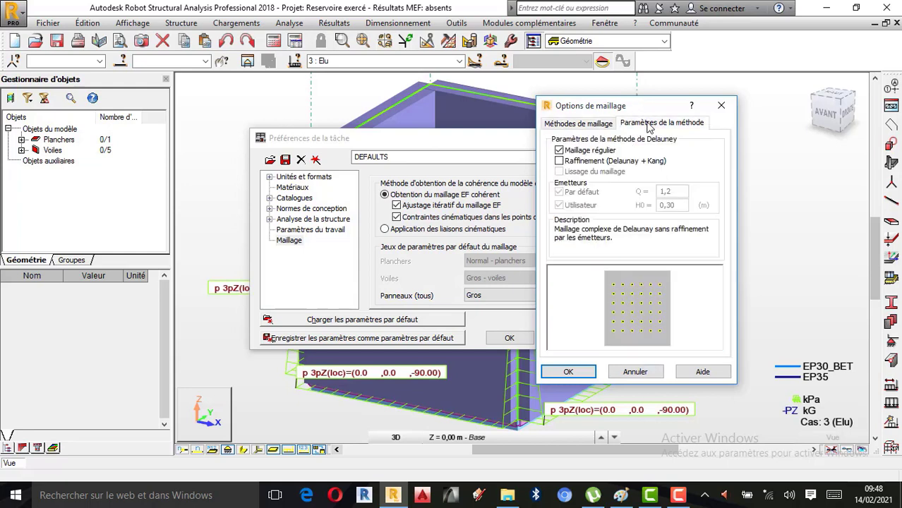
pyautogui.click(593, 125)
# Set the advanced meshing options to Delaunay + Kang with Triangle (3 noeuds) surface elements, and confirm the job preferences.
pyautogui.click(641, 350)
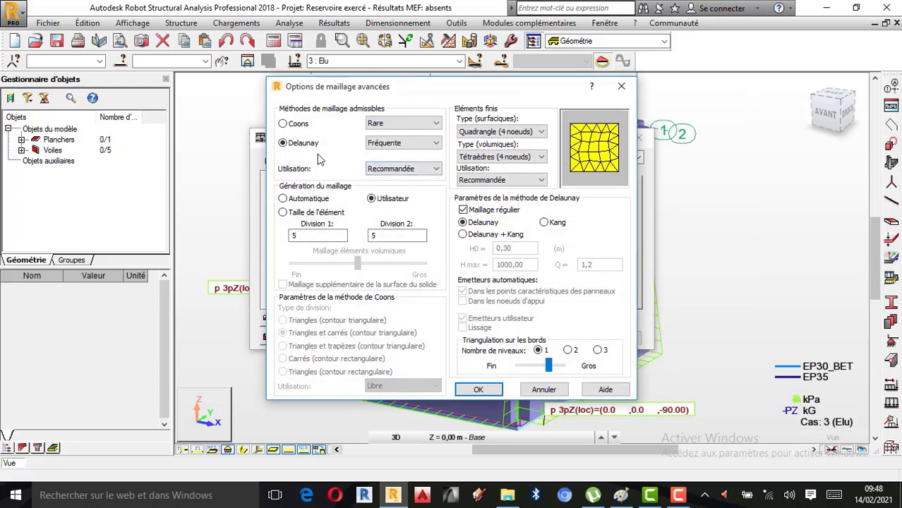
pyautogui.click(464, 235)
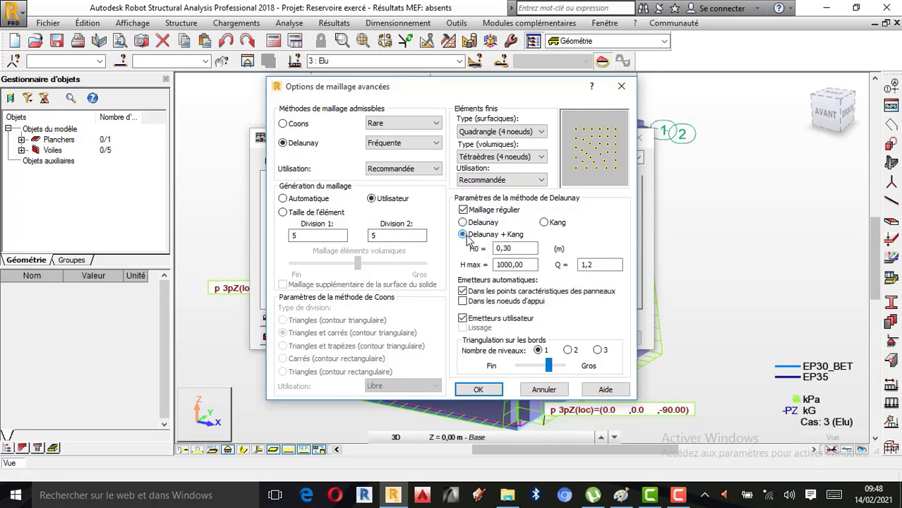
pyautogui.click(538, 131)
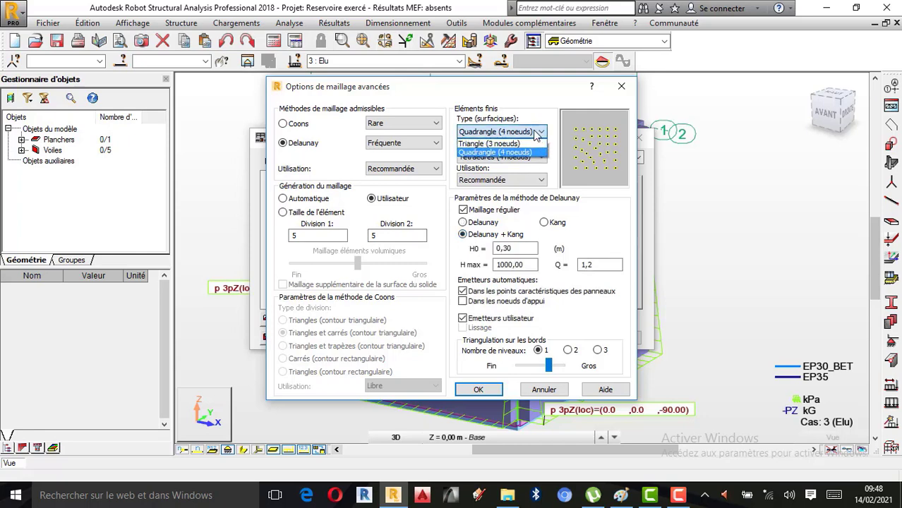
pyautogui.click(516, 144)
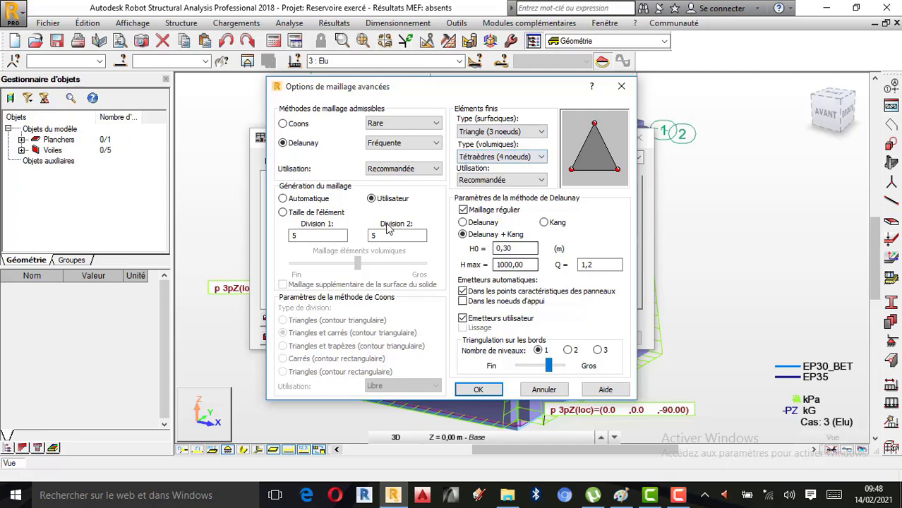
pyautogui.click(478, 390)
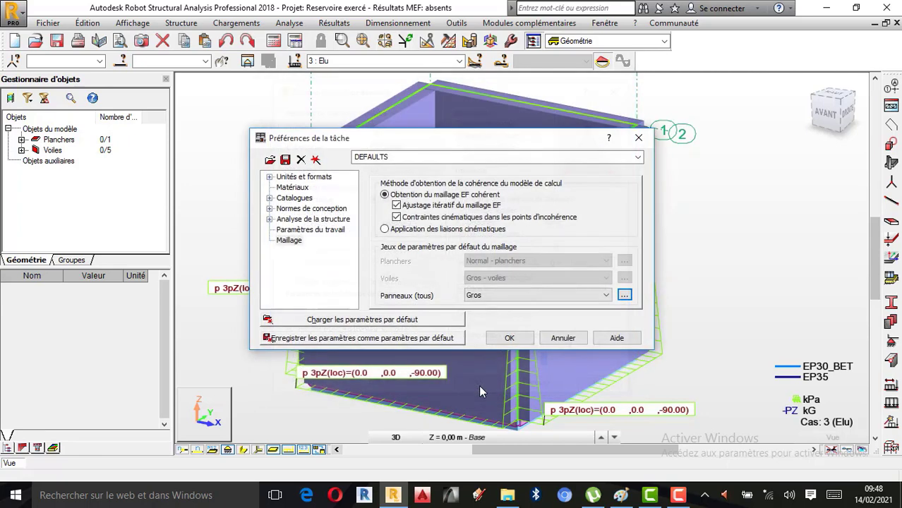
pyautogui.click(511, 339)
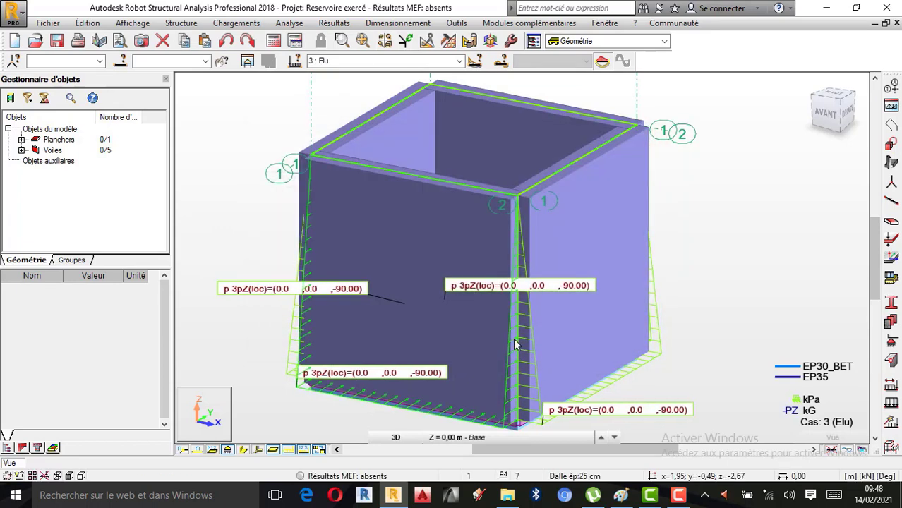
# Run a structure verification on the reservoir model and review its messages.
pyautogui.click(289, 22)
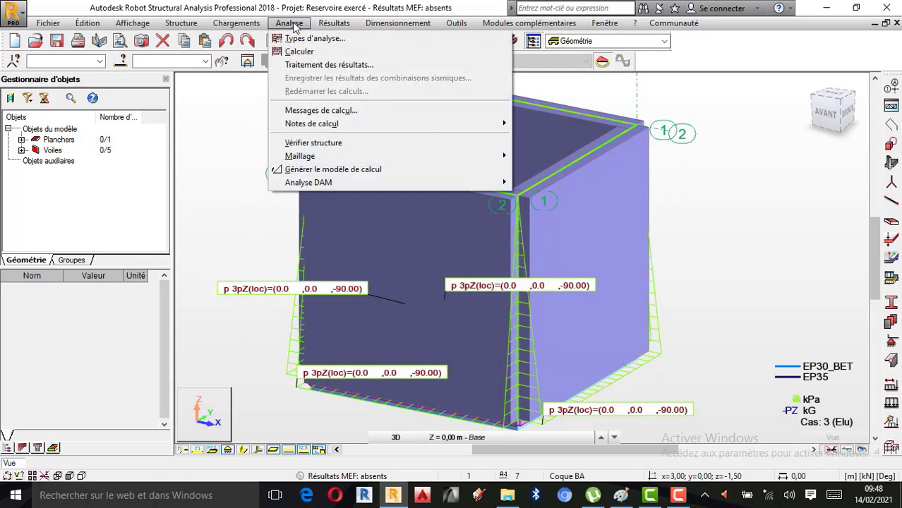
pyautogui.click(310, 142)
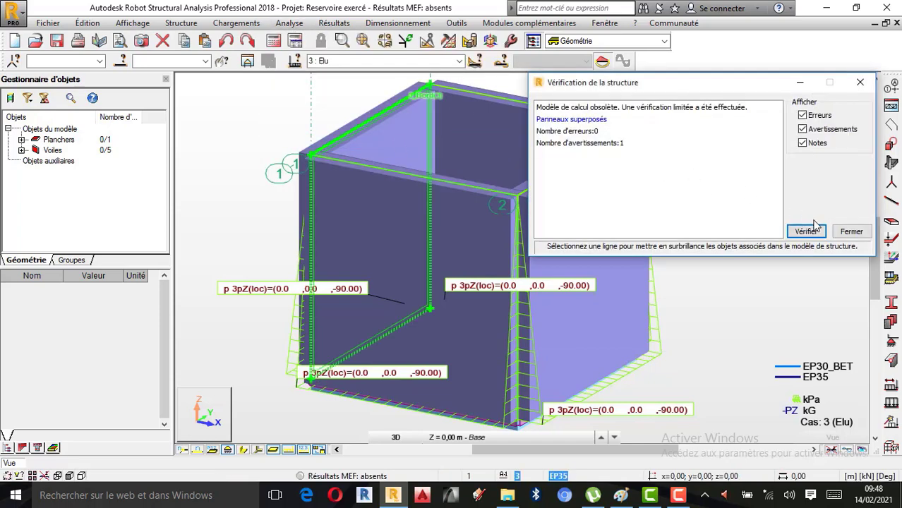
pyautogui.click(851, 231)
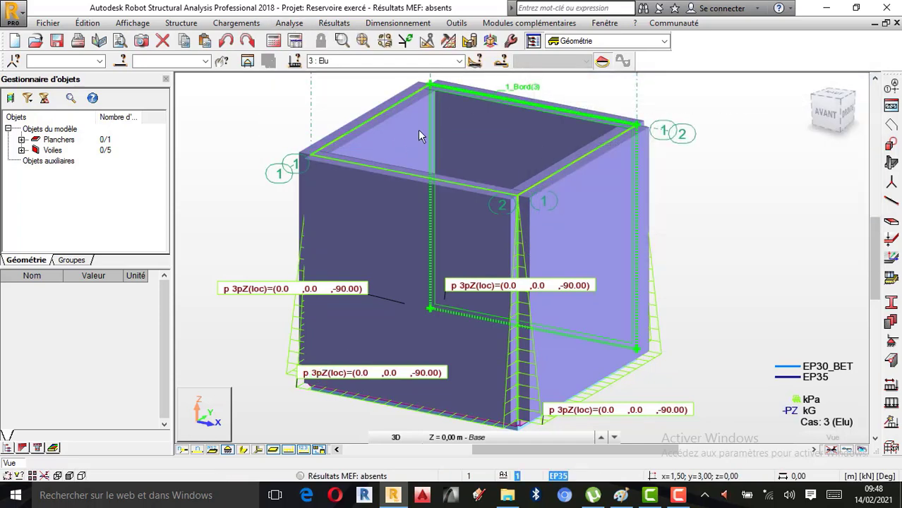
# Calculate the reservoir model, rerun the calculation, and review the calculation messages.
pyautogui.click(275, 42)
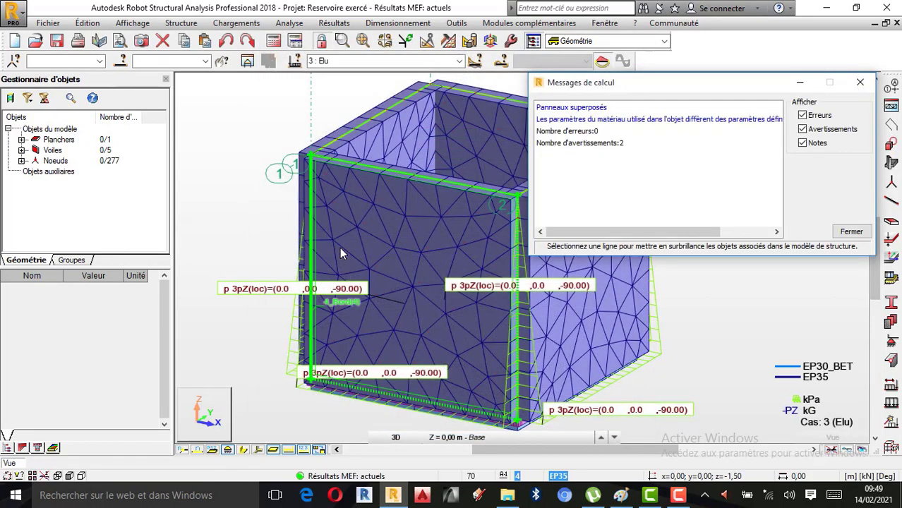
pyautogui.click(851, 234)
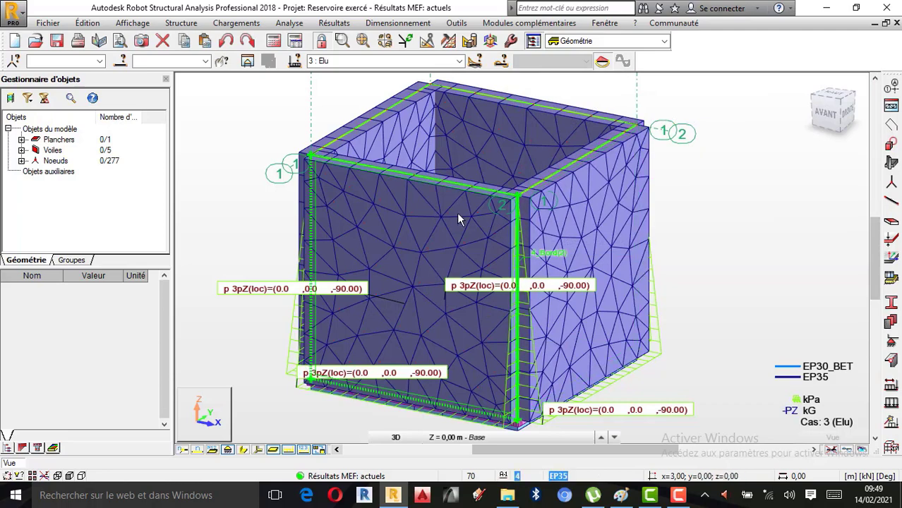
pyautogui.click(280, 40)
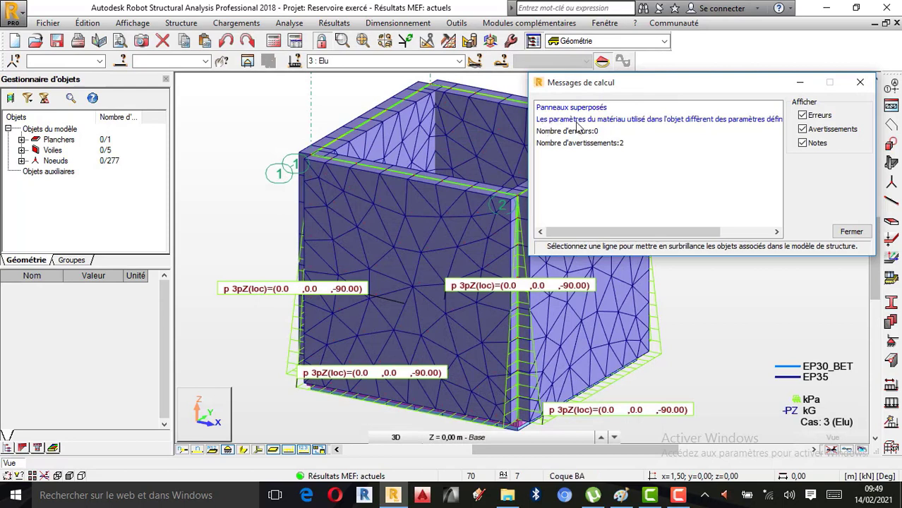
pyautogui.click(596, 144)
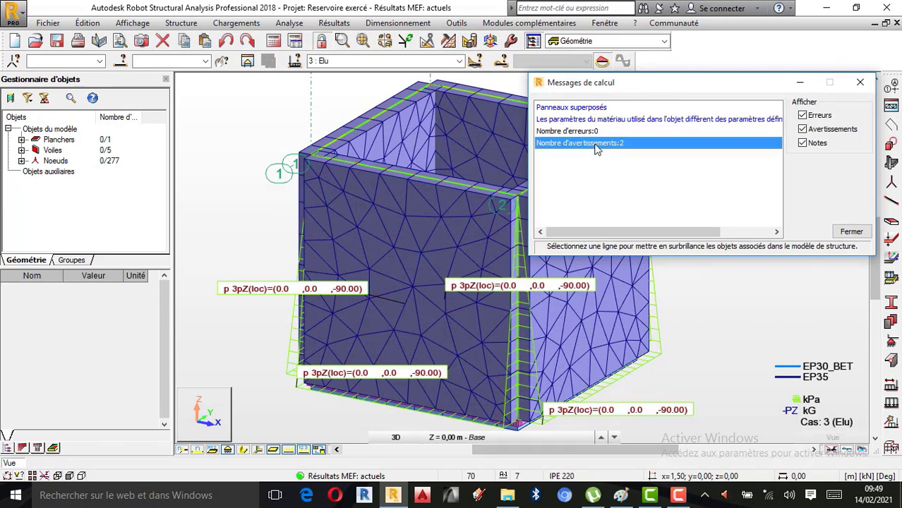
pyautogui.click(852, 232)
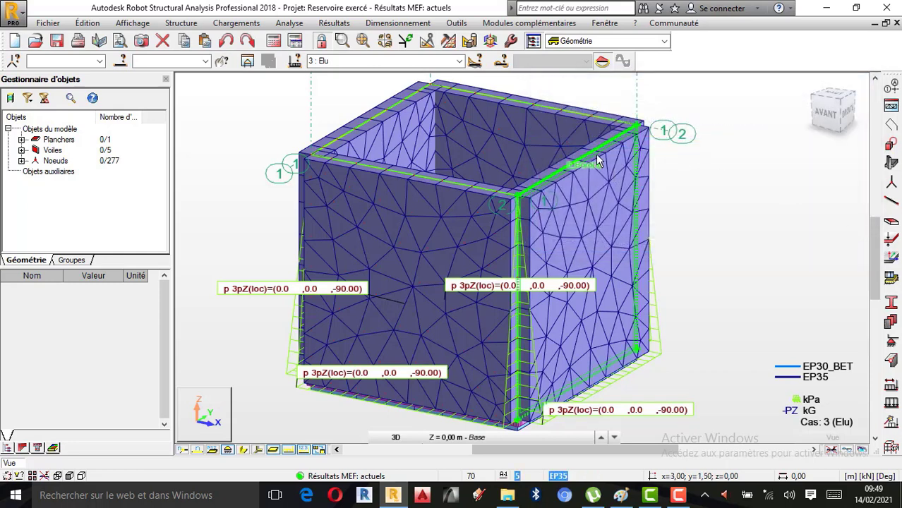
# Run the structure verification on the calculated reservoir model again and review its errors and warnings.
pyautogui.rightClick(631, 152)
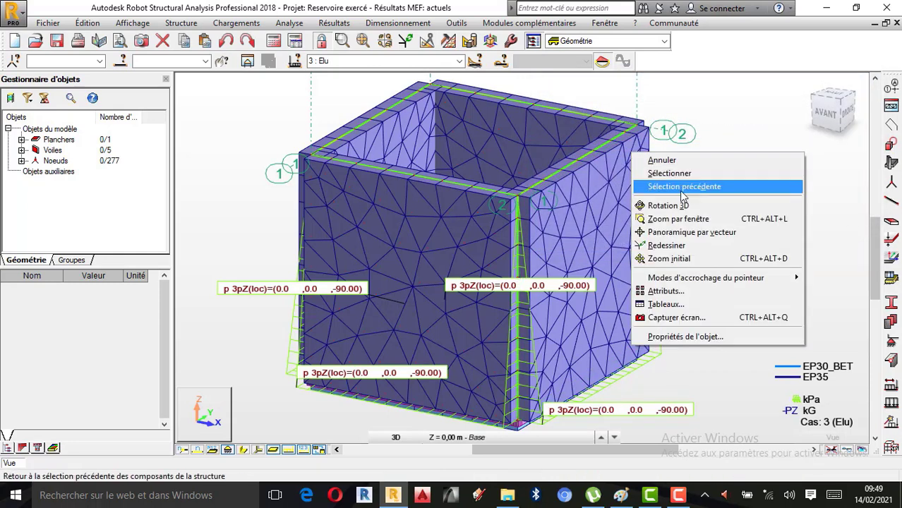
pyautogui.click(665, 205)
pyautogui.moveTo(665, 201); pyautogui.dragTo(600, 260)
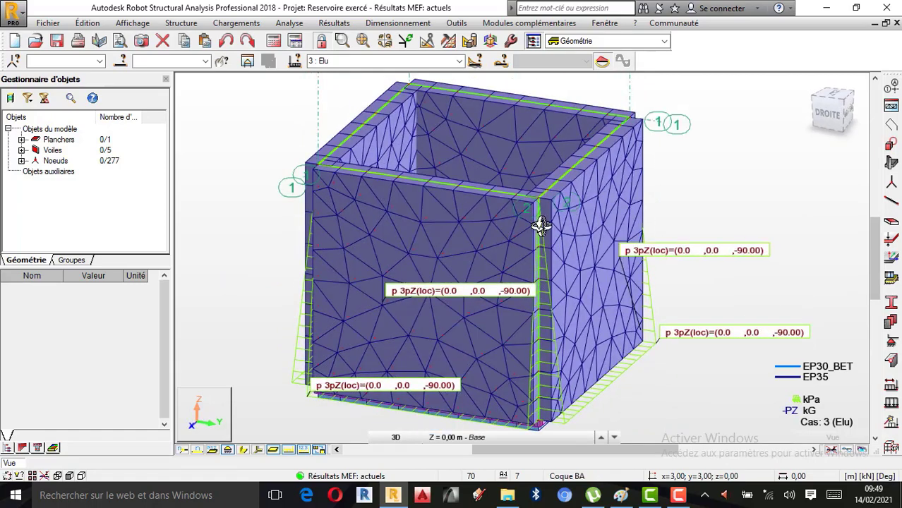
pyautogui.scroll(1, 544, 204)
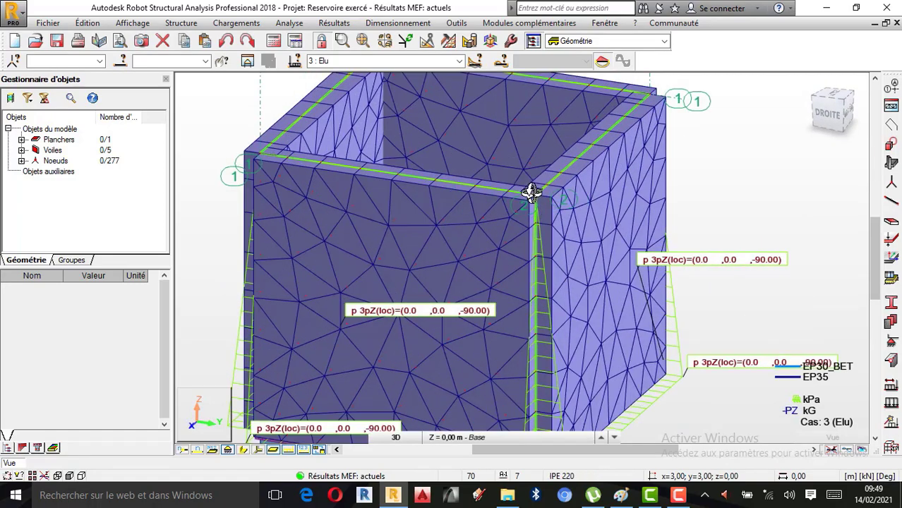
pyautogui.scroll(-1, 532, 191)
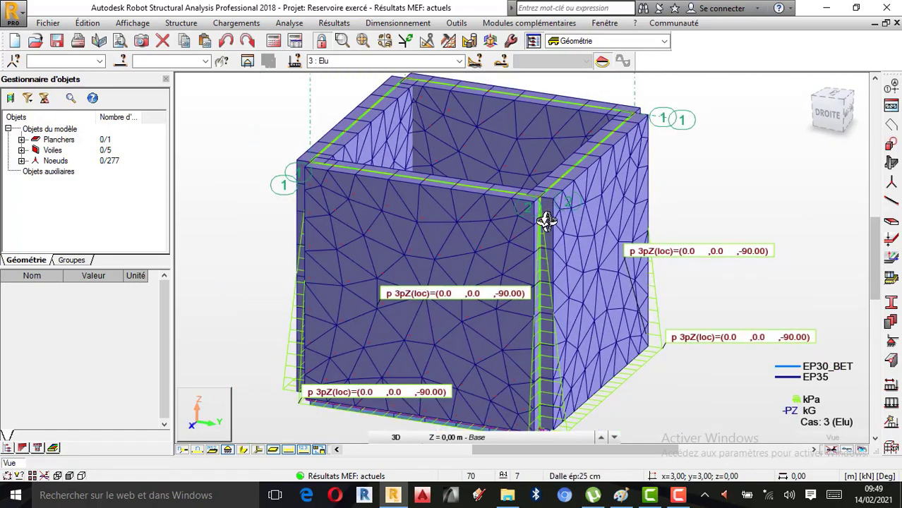
pyautogui.moveTo(543, 196); pyautogui.dragTo(610, 196)
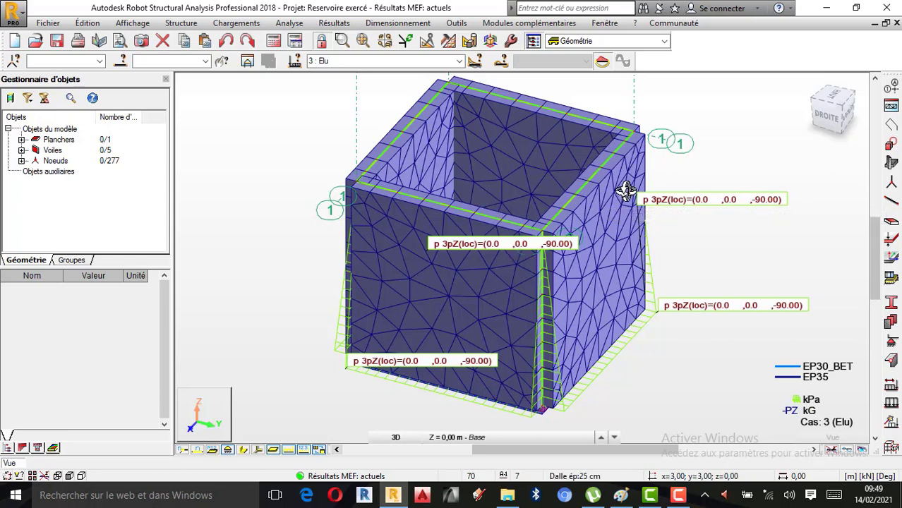
pyautogui.click(290, 23)
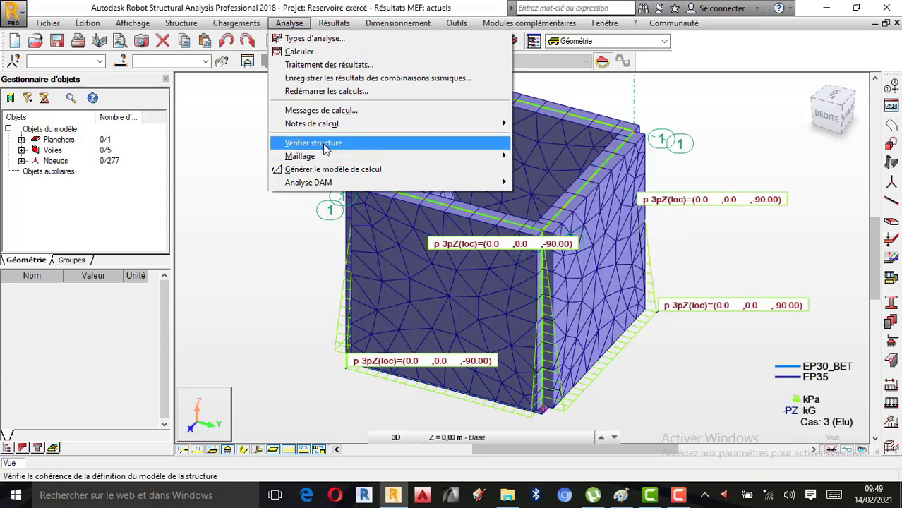
pyautogui.click(313, 144)
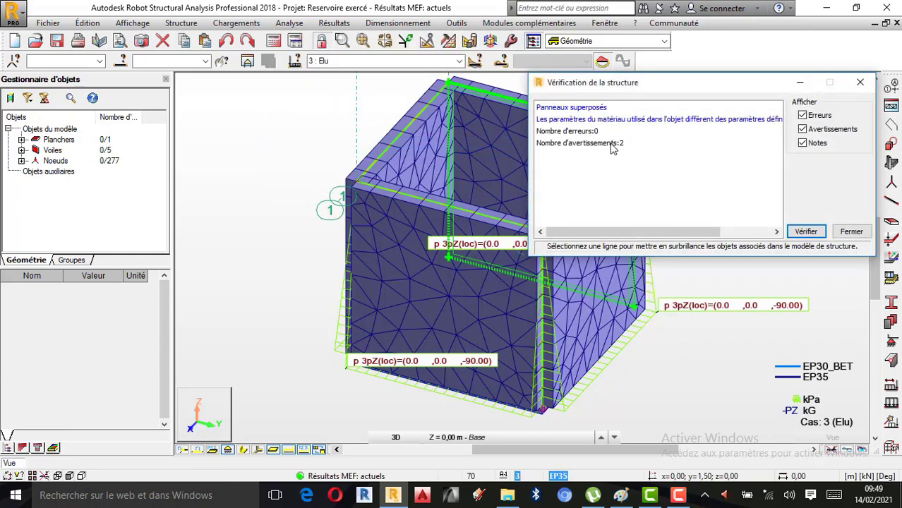
pyautogui.click(596, 144)
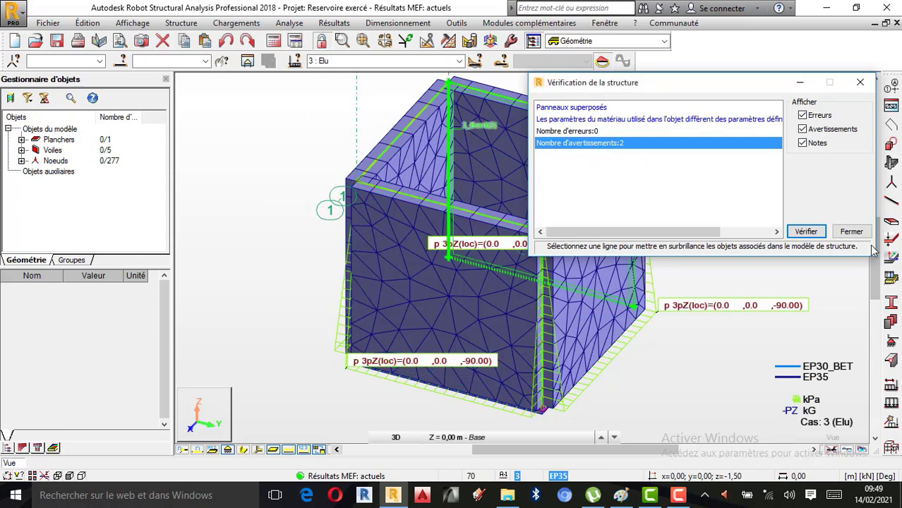
pyautogui.click(850, 231)
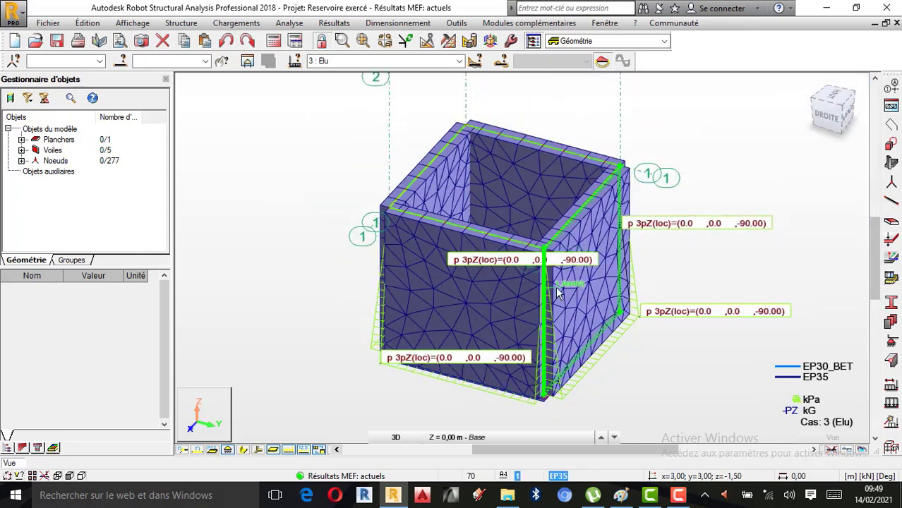
# Examine the meshed reservoir walls and their pressure loads from several angles.
pyautogui.scroll(1, 548, 231)
pyautogui.rightClick(653, 114)
pyautogui.click(687, 168)
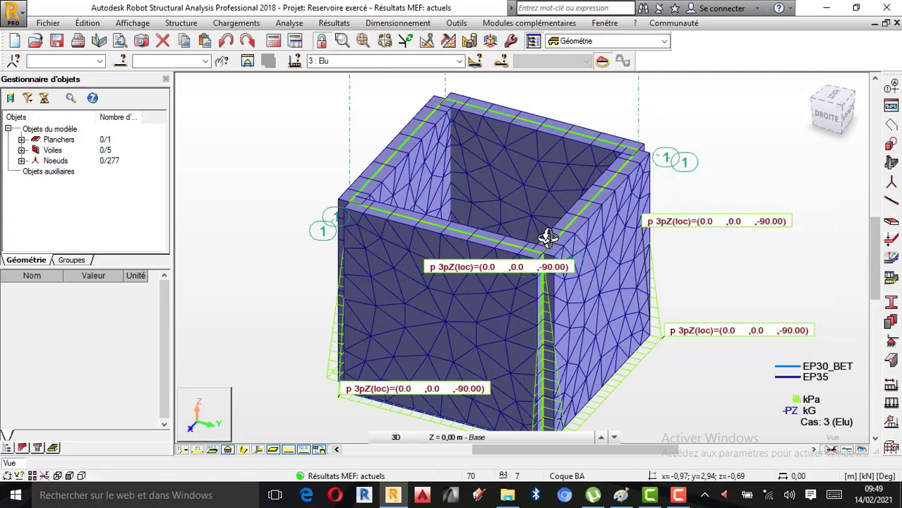
pyautogui.moveTo(548, 237)
pyautogui.mouseDown()
pyautogui.moveTo(560, 250)
pyautogui.moveTo(592, 238)
pyautogui.moveTo(558, 243)
pyautogui.mouseUp()
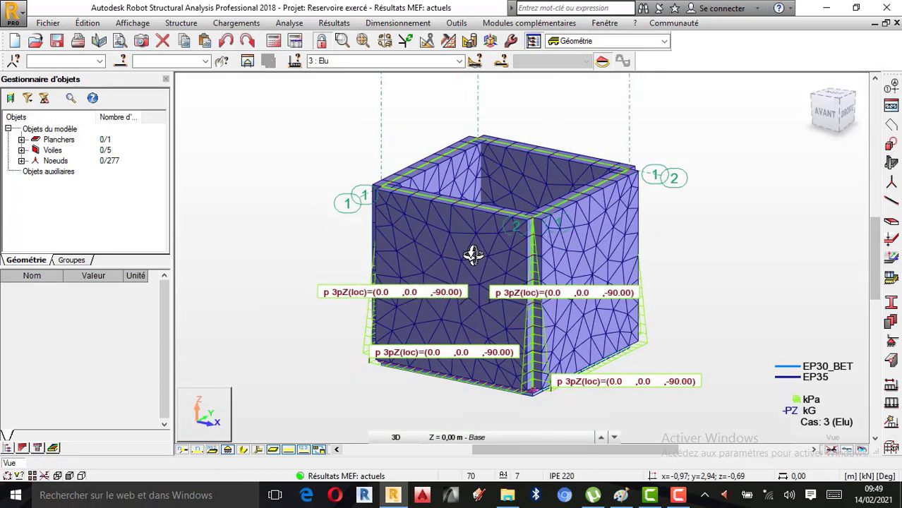
pyautogui.scroll(1, 473, 255)
pyautogui.rightClick(198, 192)
pyautogui.click(180, 203)
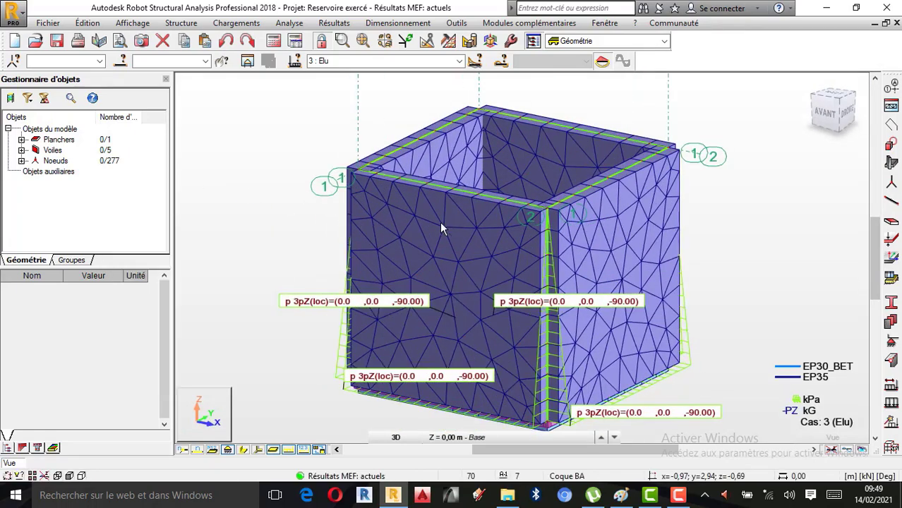
pyautogui.scroll(1, 554, 321)
pyautogui.scroll(-1, 614, 317)
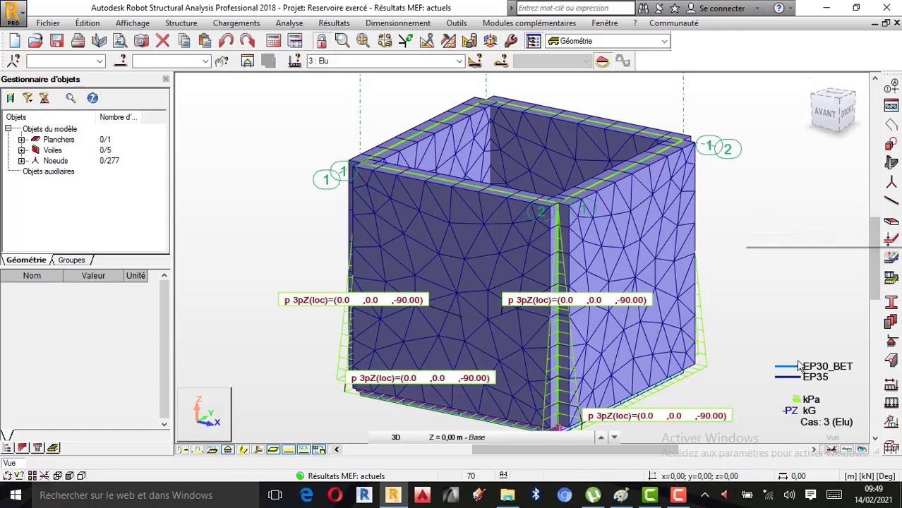
# Switch to Paint to view the tutorial title, and return to Robot Structural Analysis.
pyautogui.click(619, 497)
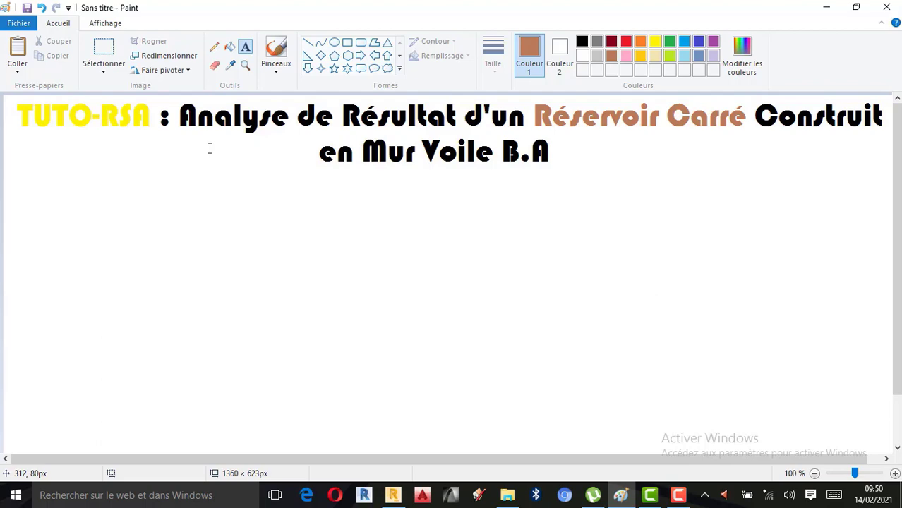
pyautogui.click(827, 8)
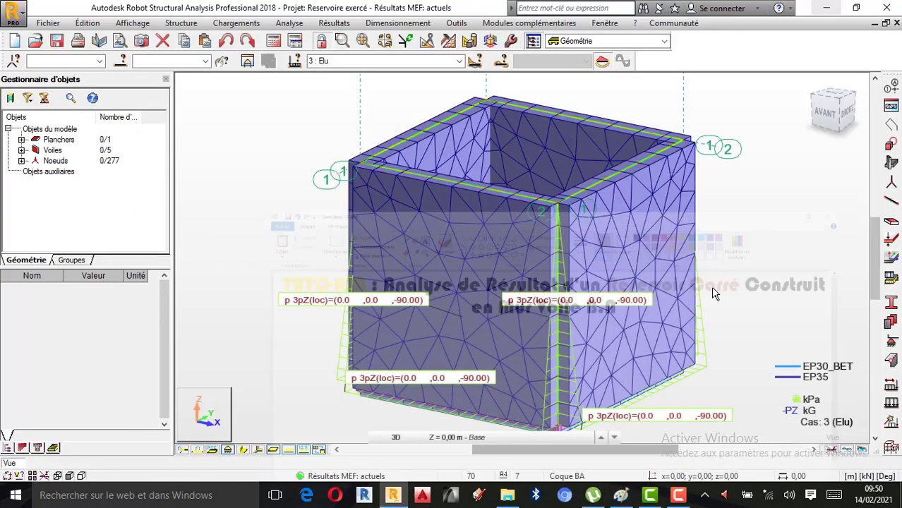
# Display the bar diagrams of Moment Mx, Moment My and Moment Mz on the reservoir for the Elu case.
pyautogui.click(342, 25)
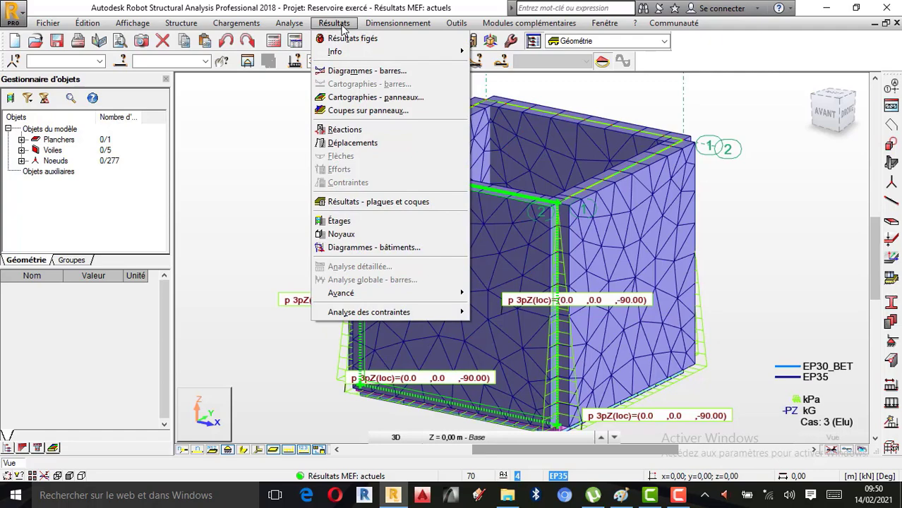
pyautogui.click(367, 71)
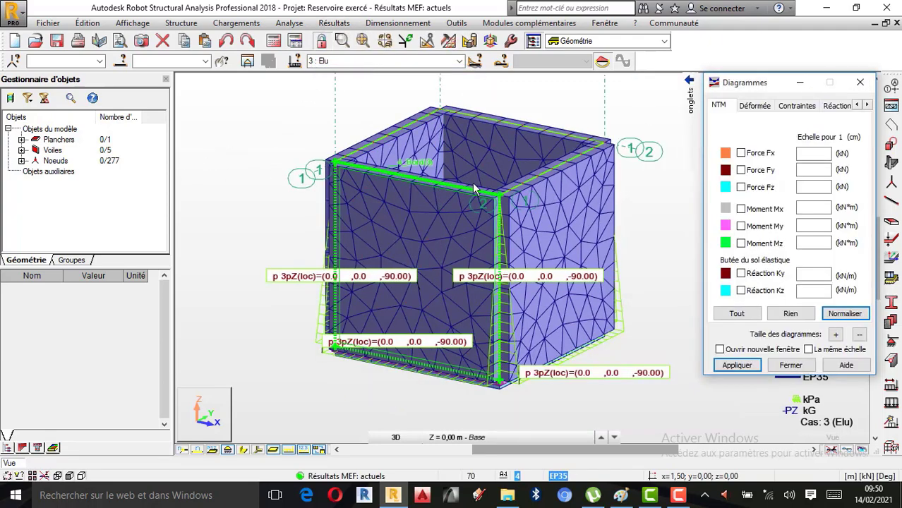
pyautogui.scroll(-1, 268, 209)
pyautogui.scroll(1, 488, 215)
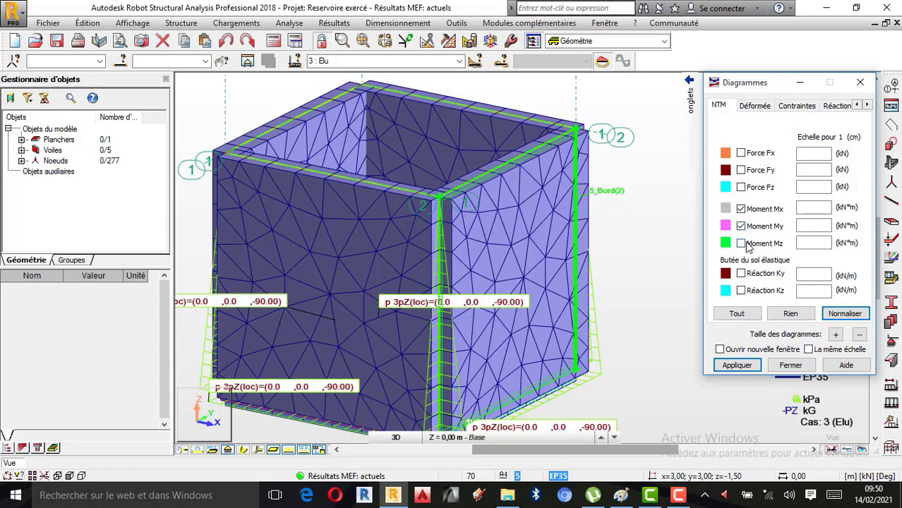
pyautogui.click(736, 366)
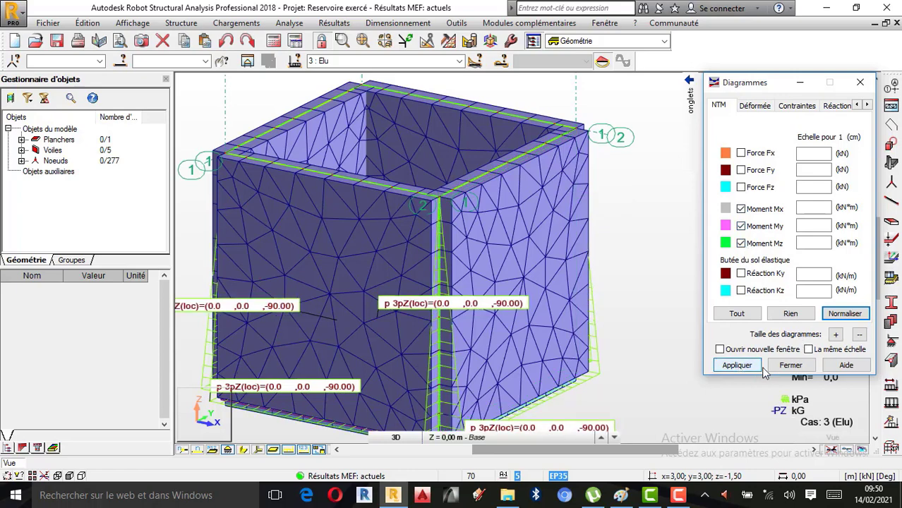
pyautogui.scroll(-1, 531, 272)
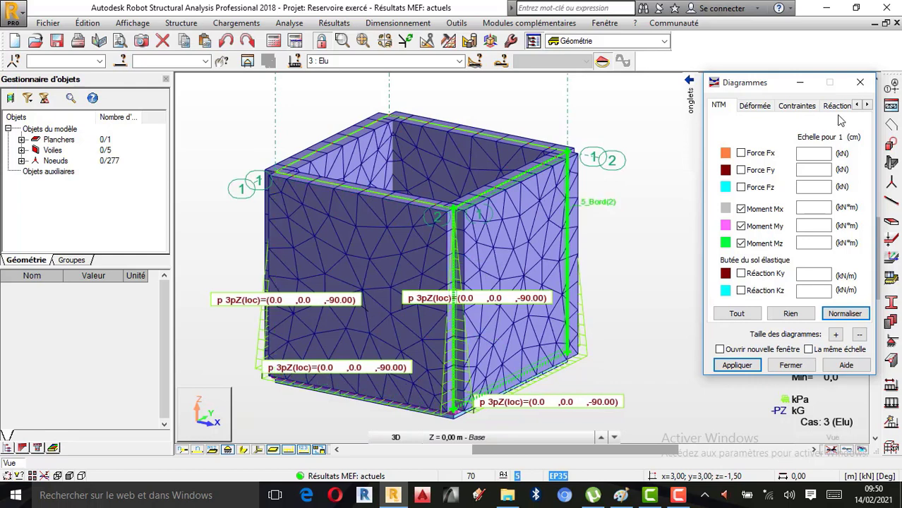
# Set the diagrams to the description label style with differentiated positive and negative values and uniform filling, and apply it.
pyautogui.click(867, 105)
pyautogui.click(812, 107)
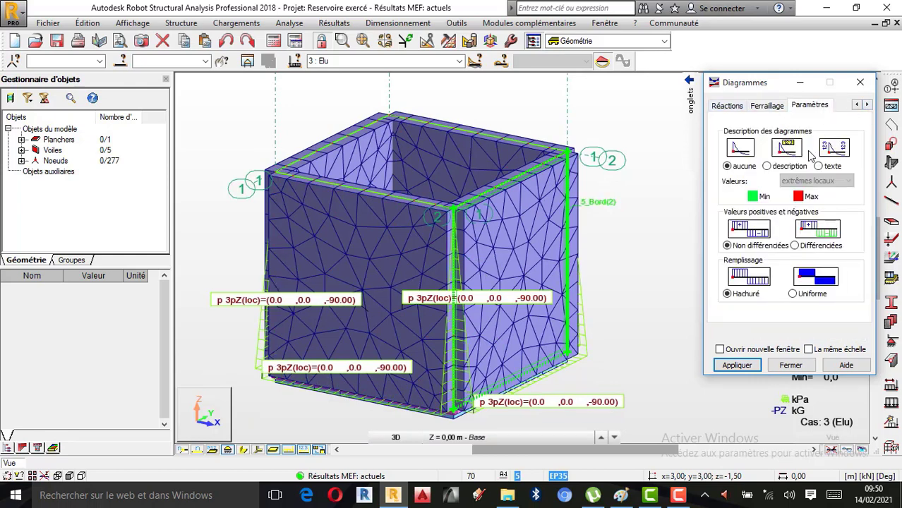
pyautogui.click(770, 167)
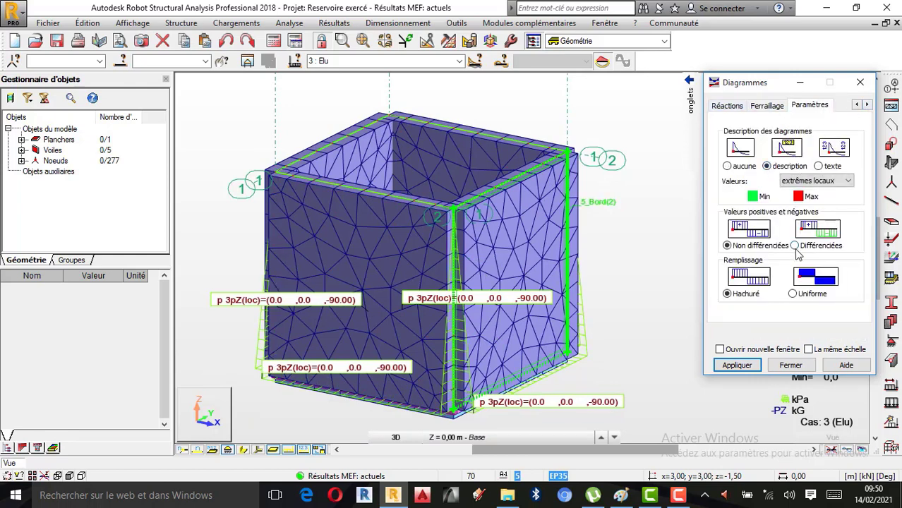
pyautogui.click(747, 369)
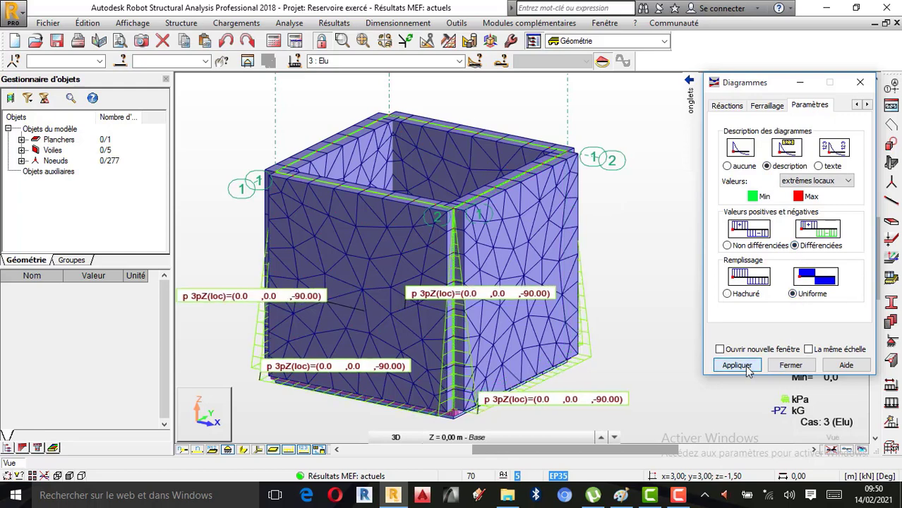
# Hide the load symbols and load values on the reservoir and inspect the model from another side.
pyautogui.click(292, 452)
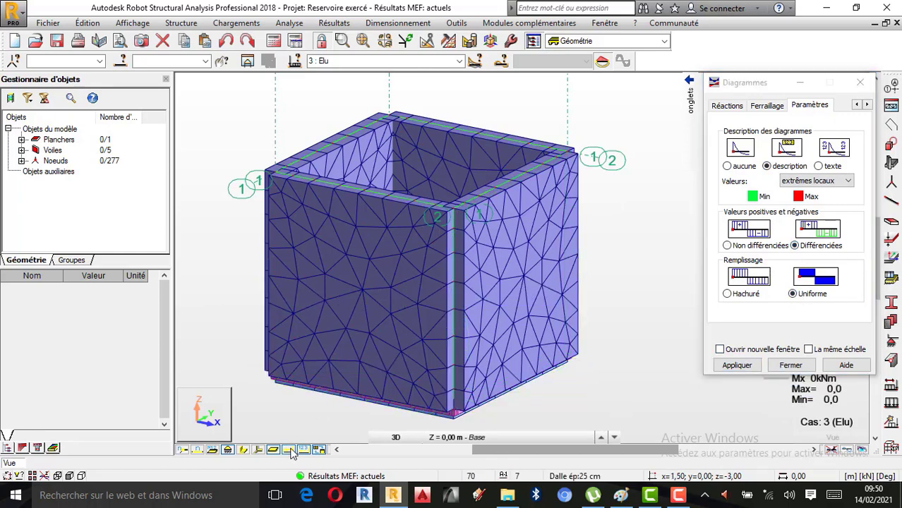
pyautogui.rightClick(567, 220)
pyautogui.click(600, 271)
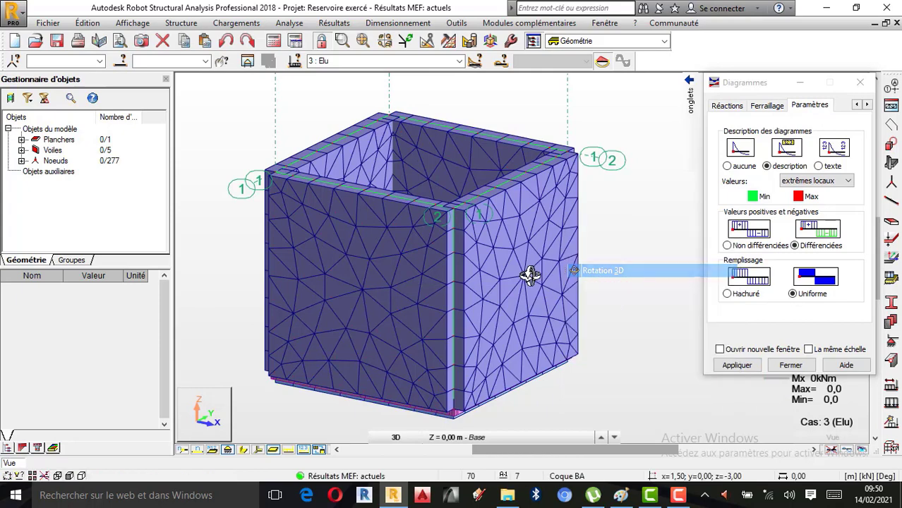
pyautogui.moveTo(529, 273); pyautogui.dragTo(481, 298)
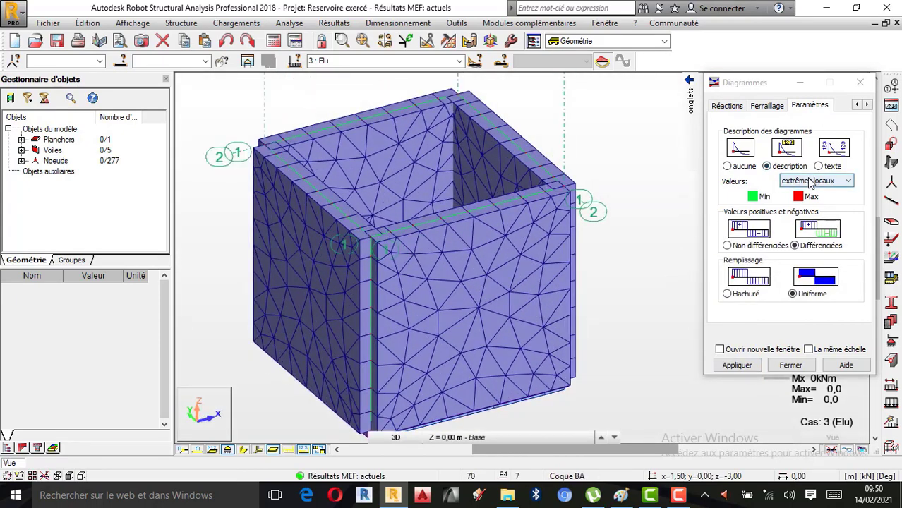
# Add Force Fx, Force Fy and Force Fz to the displayed bar diagrams and examine the diagram legend.
pyautogui.click(805, 181)
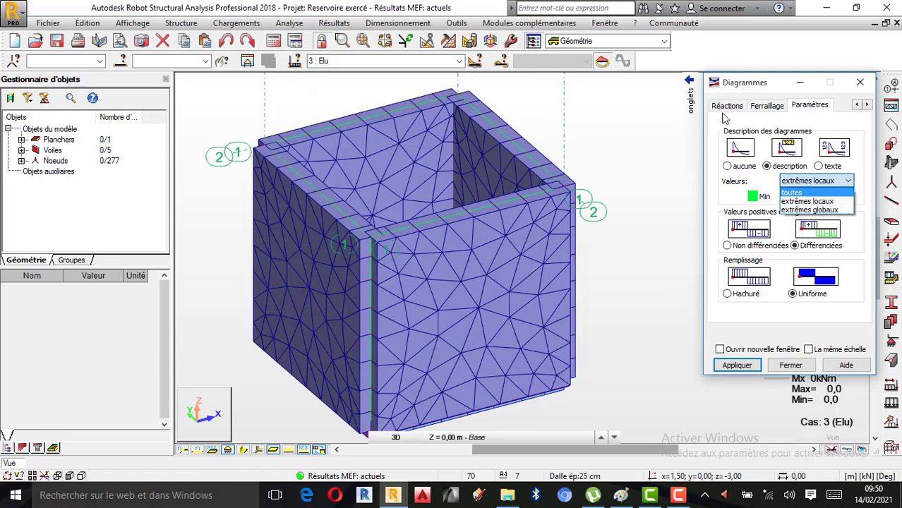
pyautogui.click(692, 99)
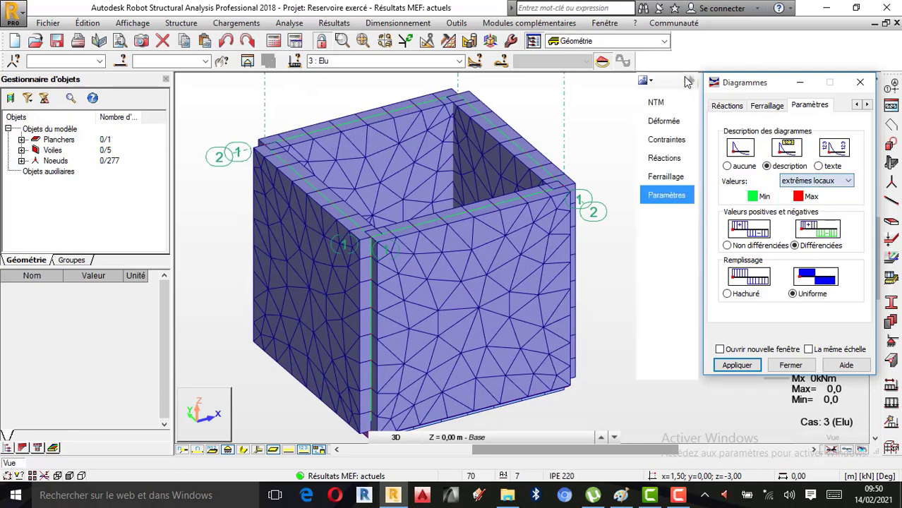
pyautogui.click(662, 104)
pyautogui.click(741, 153)
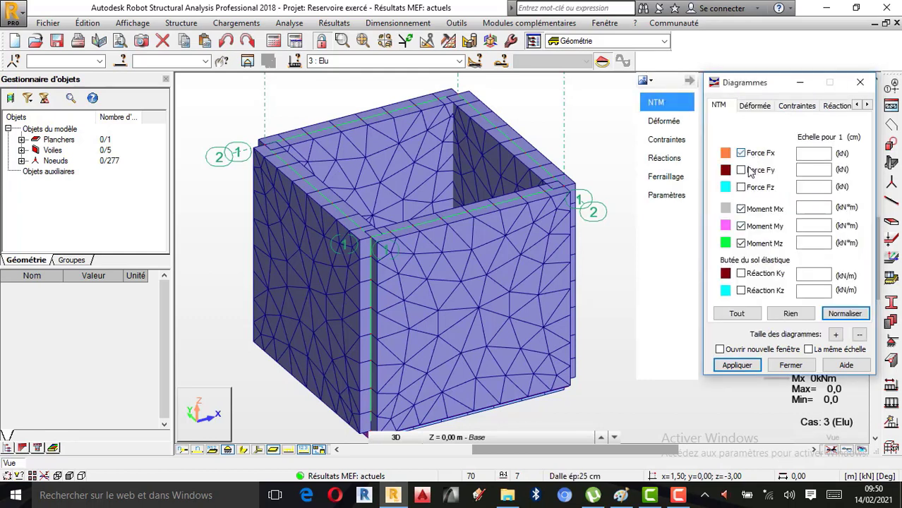
pyautogui.click(741, 170)
pyautogui.click(741, 369)
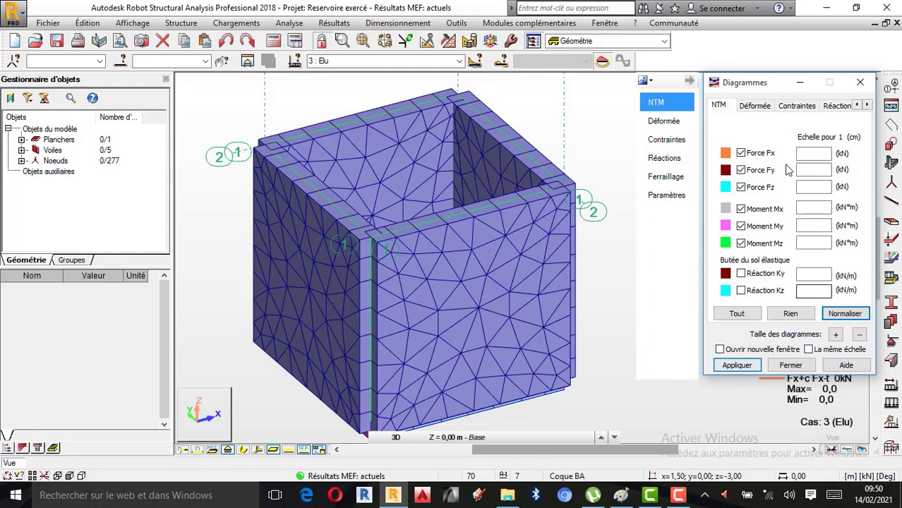
pyautogui.moveTo(764, 83); pyautogui.dragTo(635, 81)
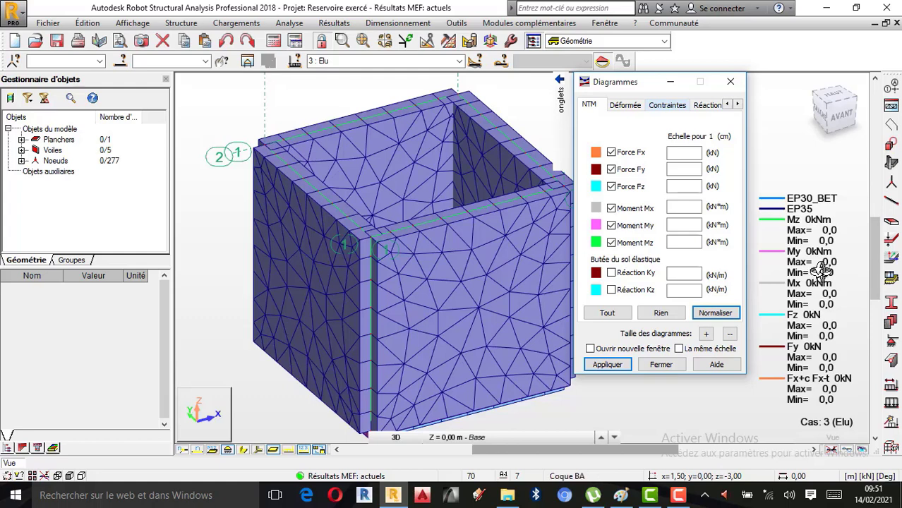
pyautogui.scroll(-1, 333, 308)
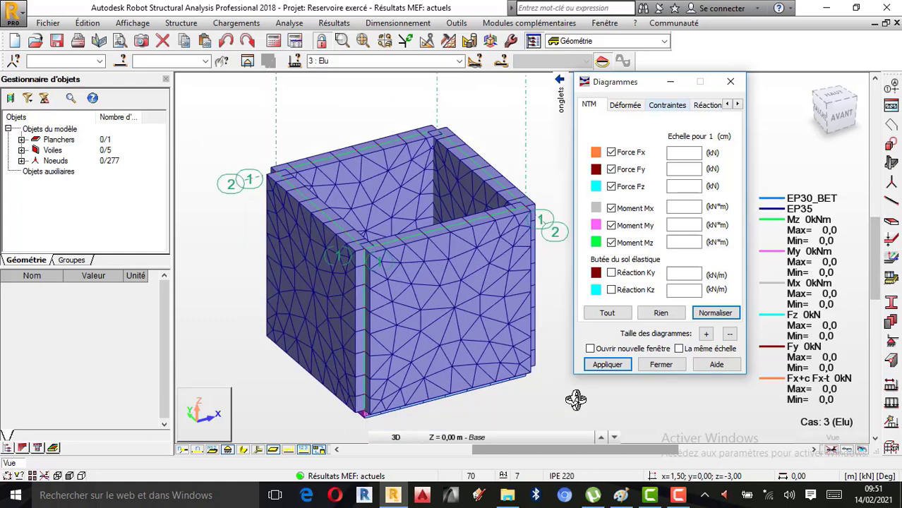
pyautogui.click(678, 496)
pyautogui.click(839, 438)
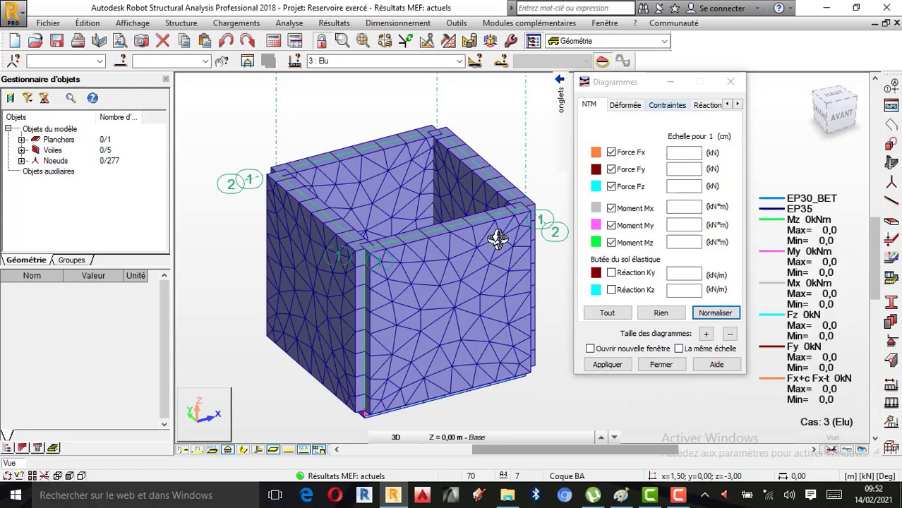
pyautogui.scroll(1, 432, 286)
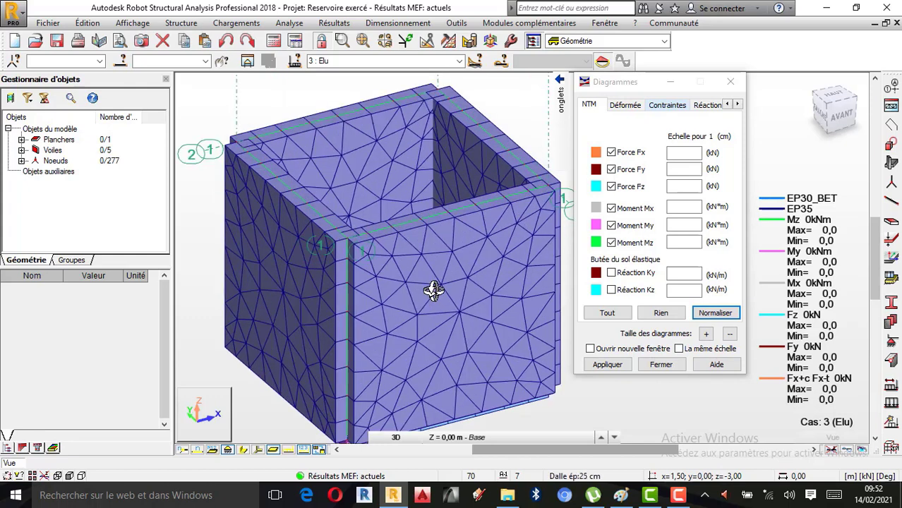
pyautogui.scroll(-1, 312, 270)
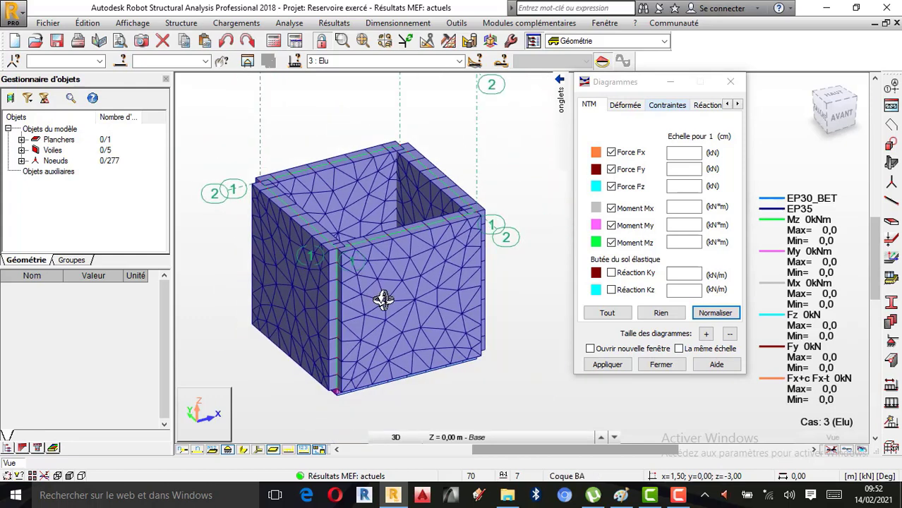
pyautogui.scroll(1, 381, 300)
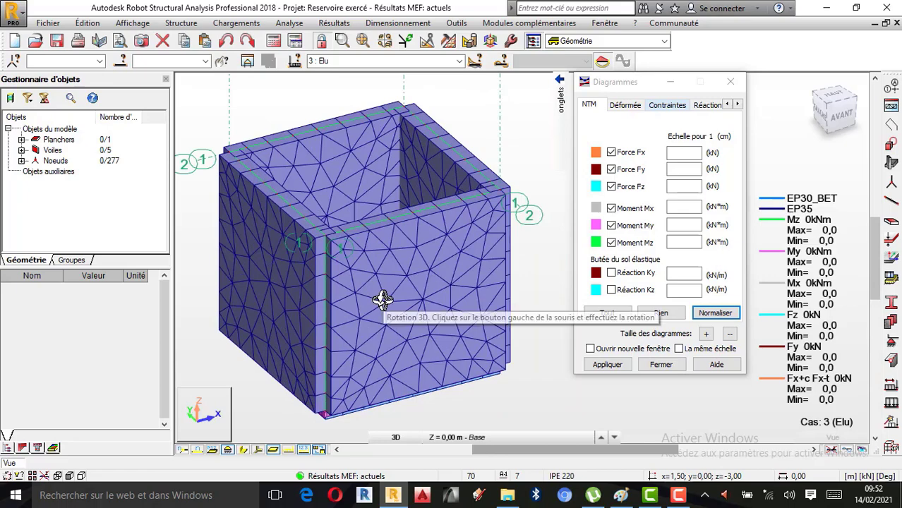
pyautogui.click(622, 496)
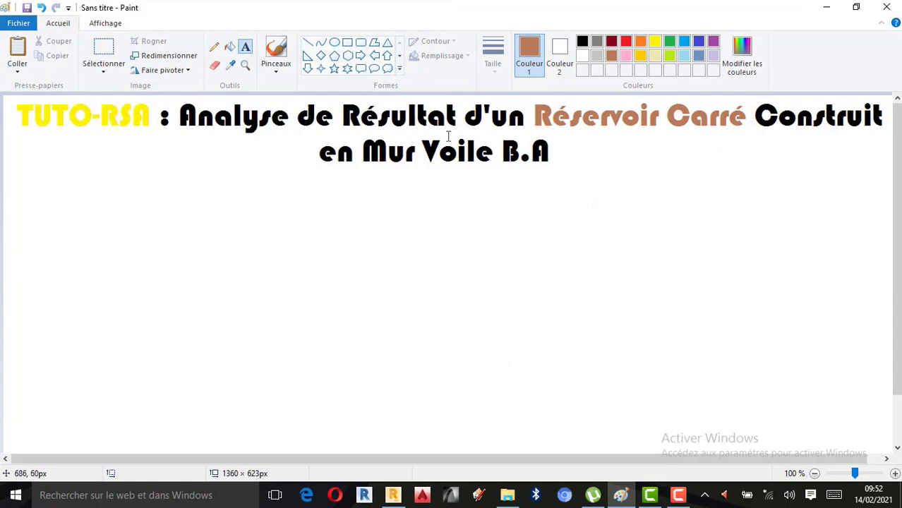
pyautogui.click(827, 7)
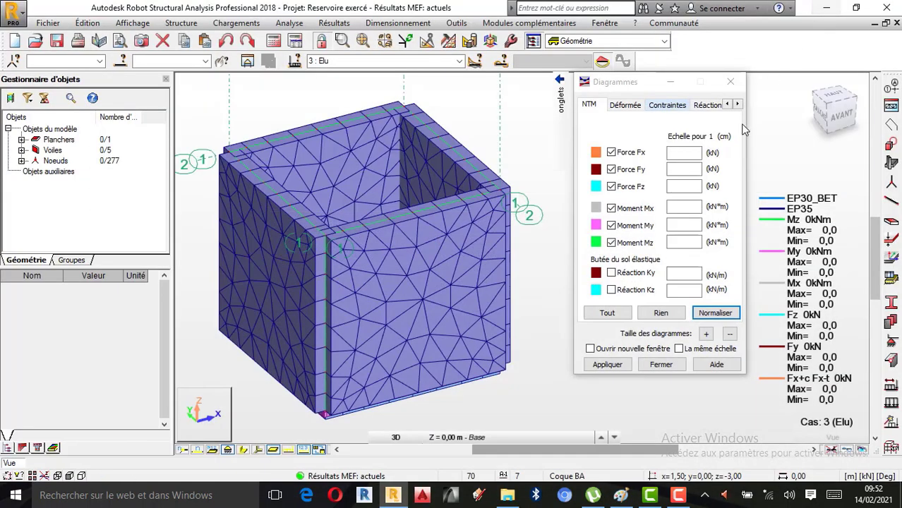
# Clear all force and moment diagrams from the reservoir, apply the change and close the diagram settings.
pyautogui.moveTo(586, 134)
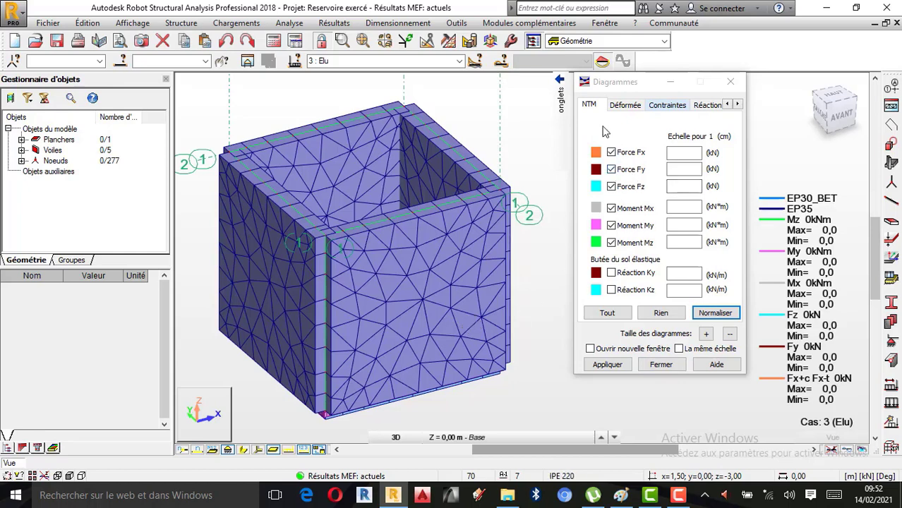
pyautogui.moveTo(561, 98)
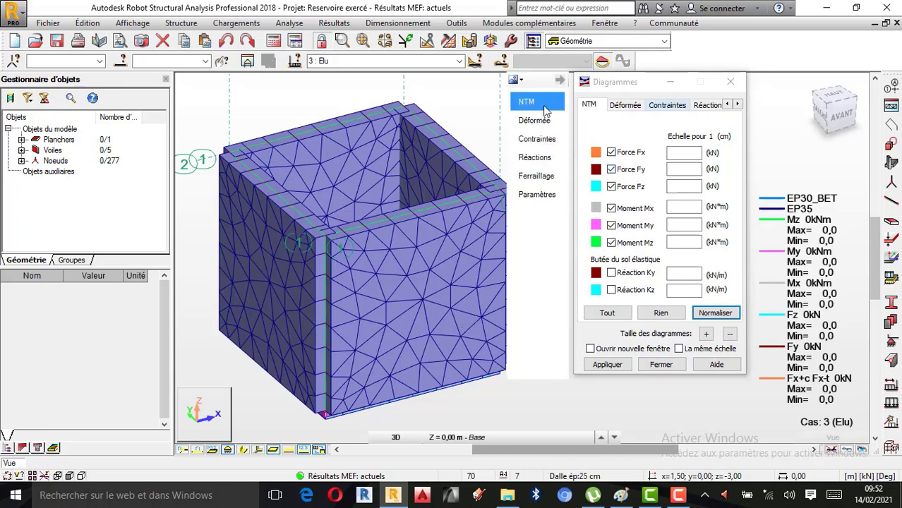
pyautogui.click(661, 313)
pyautogui.click(609, 364)
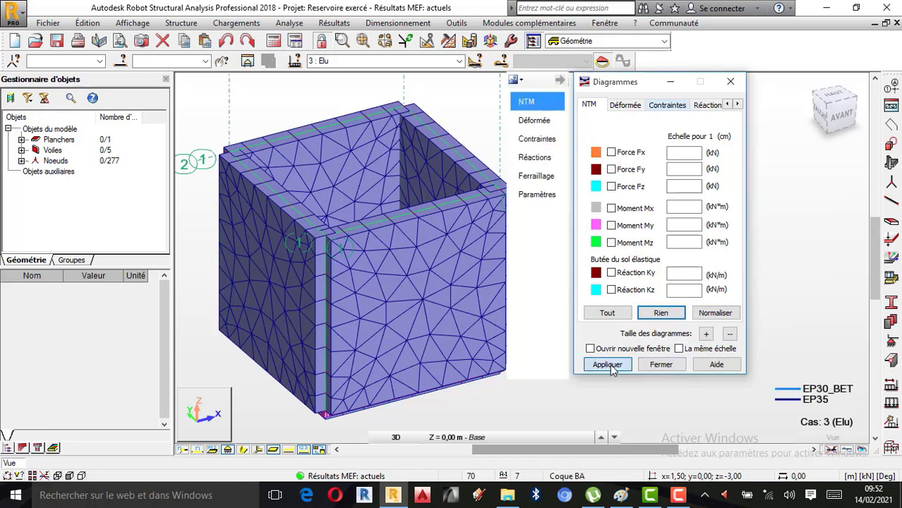
pyautogui.click(661, 364)
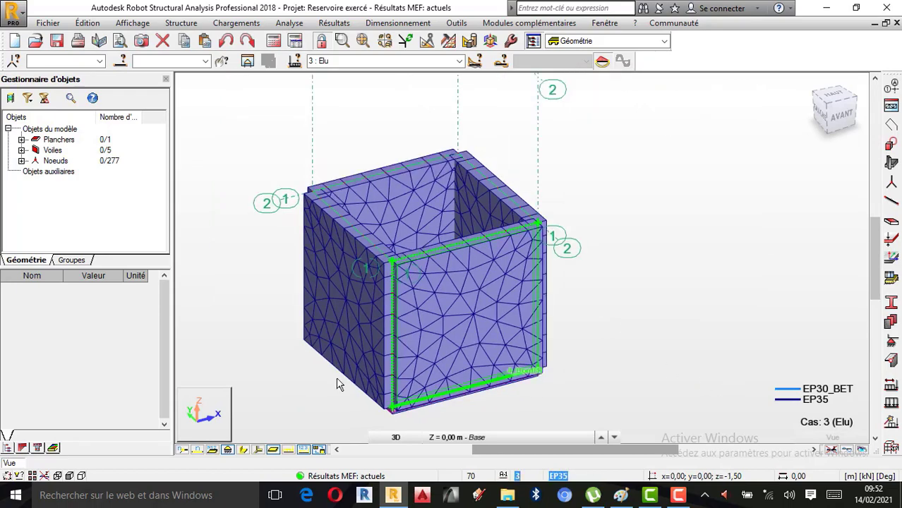
# Show the load symbols and load values on the reservoir again and inspect the pressure loads from another side.
pyautogui.scroll(1, 336, 379)
pyautogui.click(290, 451)
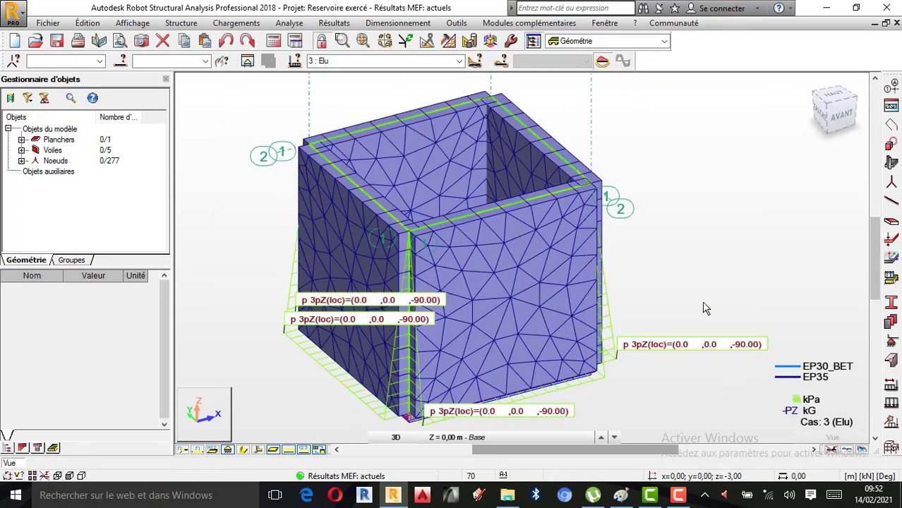
pyautogui.scroll(-1, 681, 233)
pyautogui.scroll(1, 460, 363)
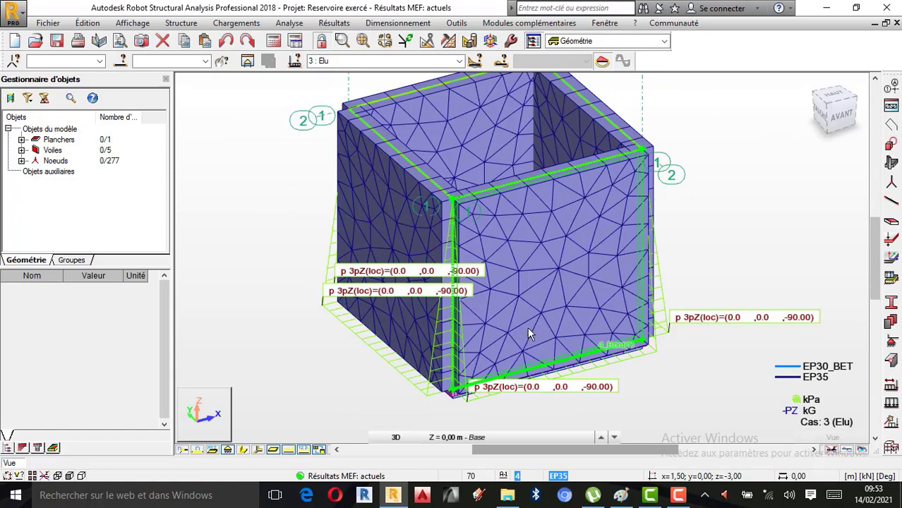
pyautogui.scroll(-1, 497, 284)
pyautogui.scroll(1, 543, 248)
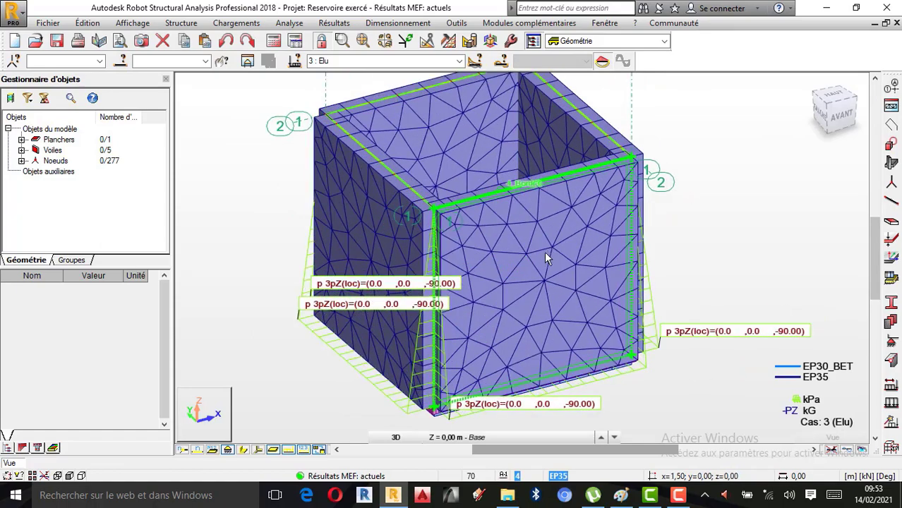
pyautogui.keyDown('shift'); pyautogui.moveTo(741, 169); pyautogui.dragTo(661, 257, button='middle'); pyautogui.keyUp('shift')
pyautogui.scroll(1, 663, 256)
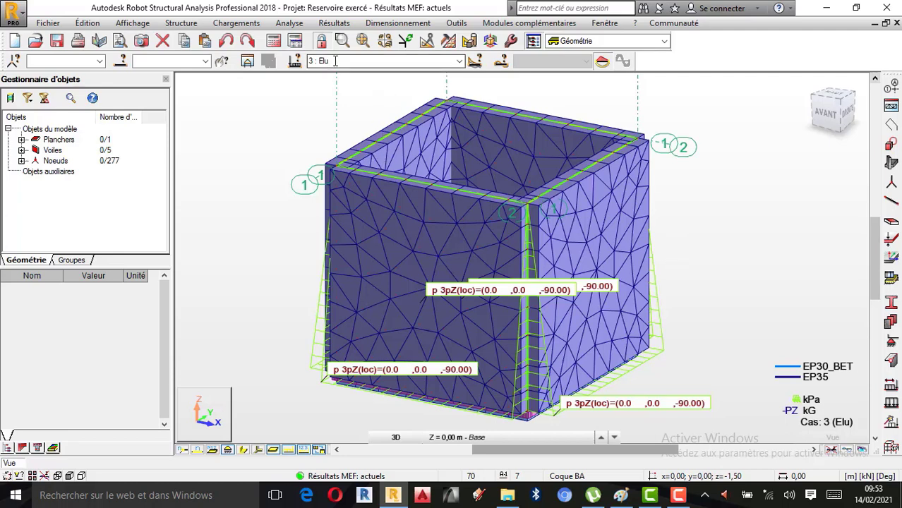
pyautogui.click(334, 24)
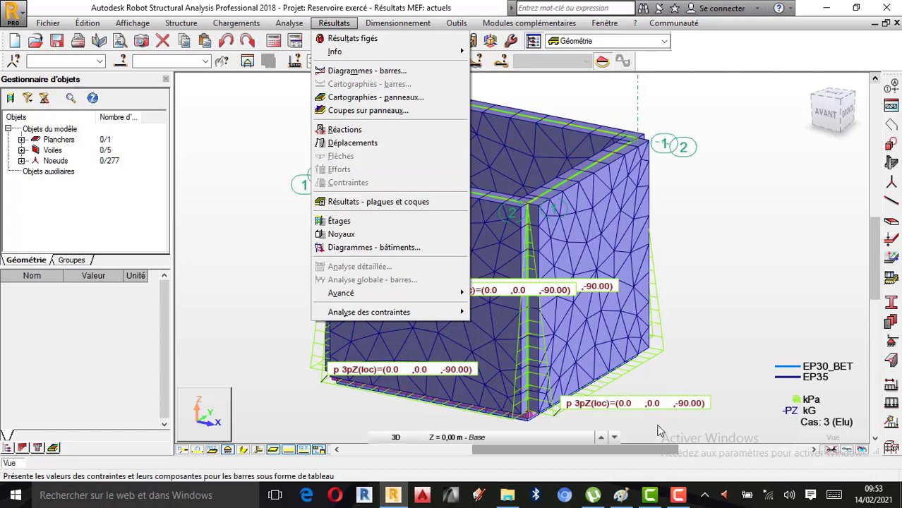
pyautogui.click(622, 499)
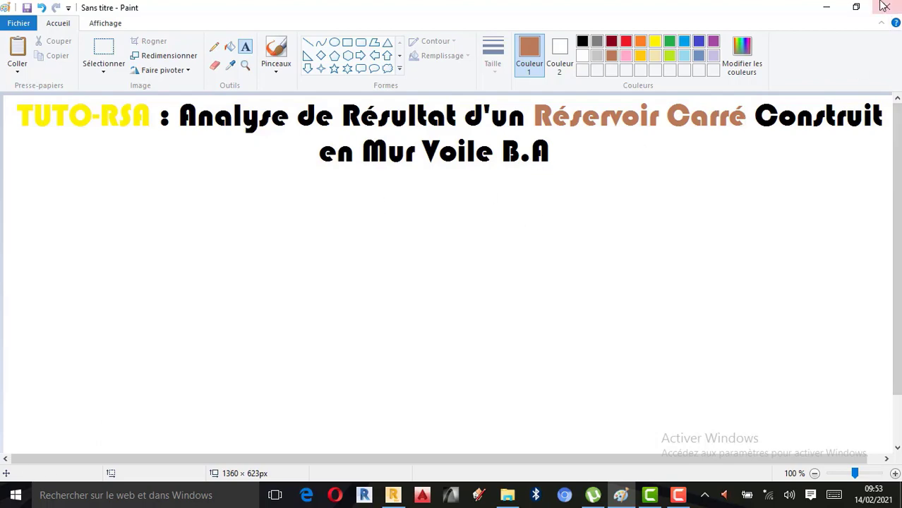
pyautogui.click(826, 7)
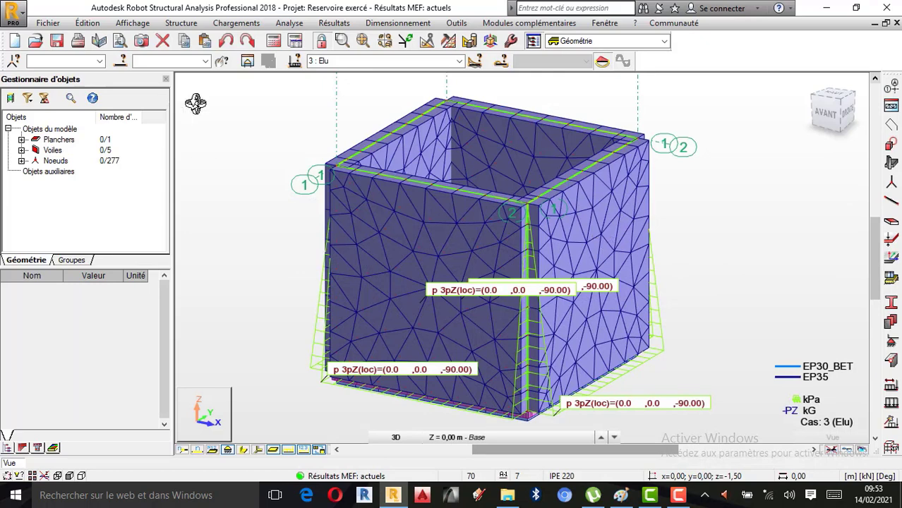
# Display the panel map of Moments - M in the yy direction on the reservoir for the Elu case.
pyautogui.click(334, 22)
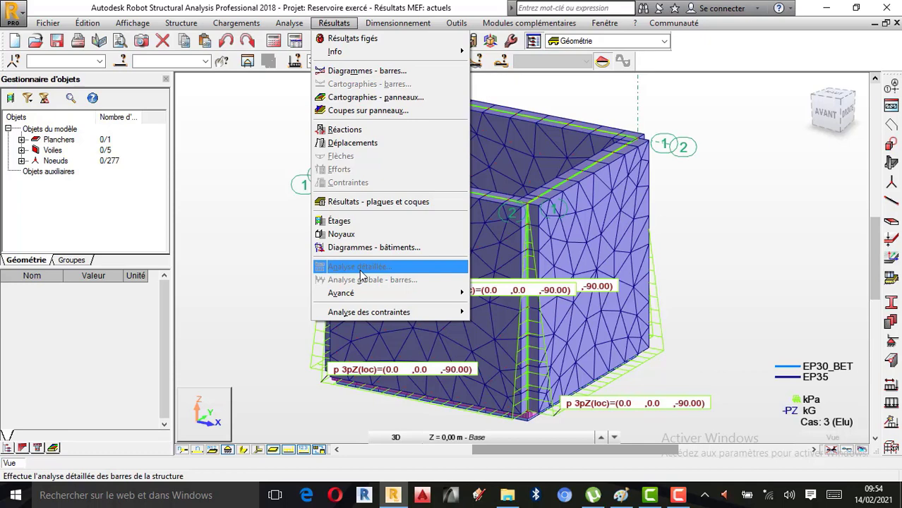
pyautogui.click(372, 99)
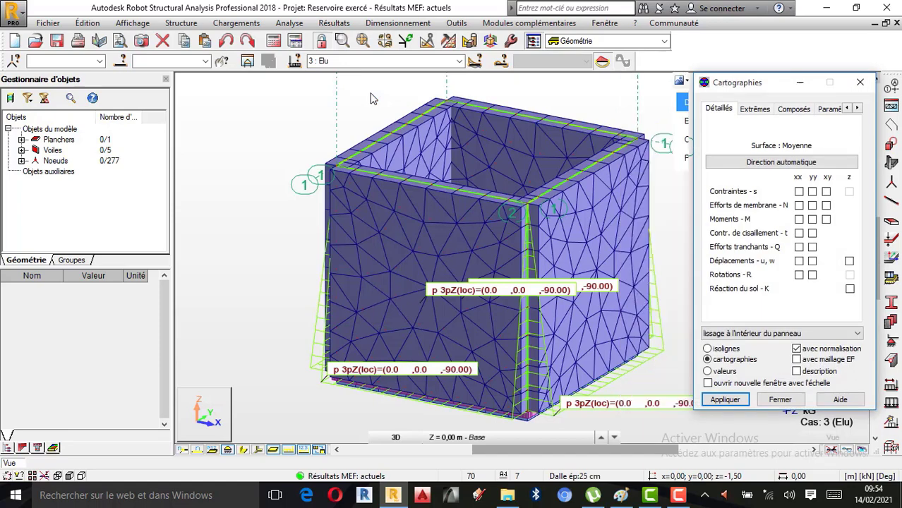
pyautogui.scroll(1, 403, 177)
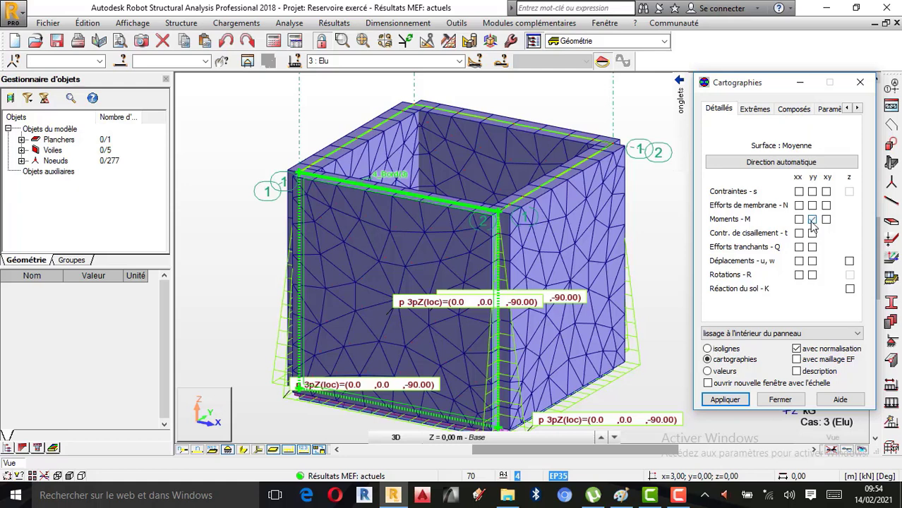
pyautogui.click(725, 399)
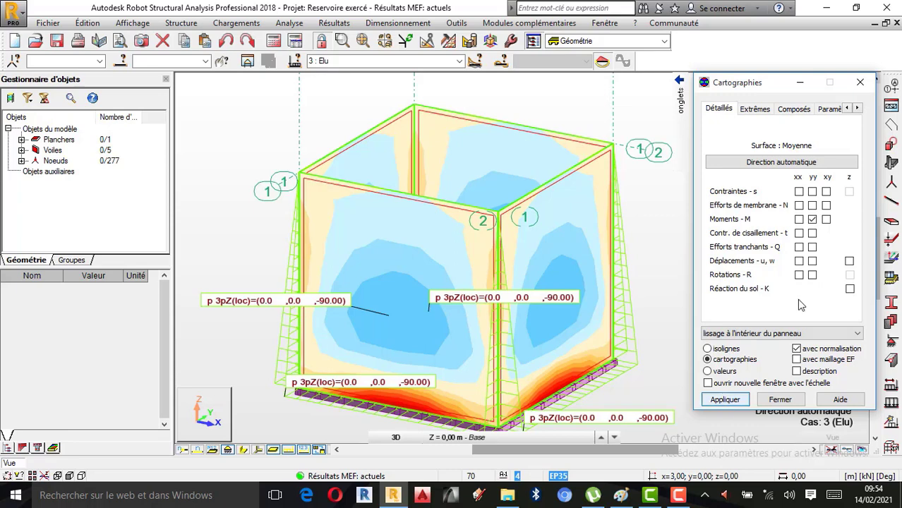
# Add the finite element mesh and the value descriptions at the element centres to the yy moment map.
pyautogui.click(796, 360)
pyautogui.click(738, 400)
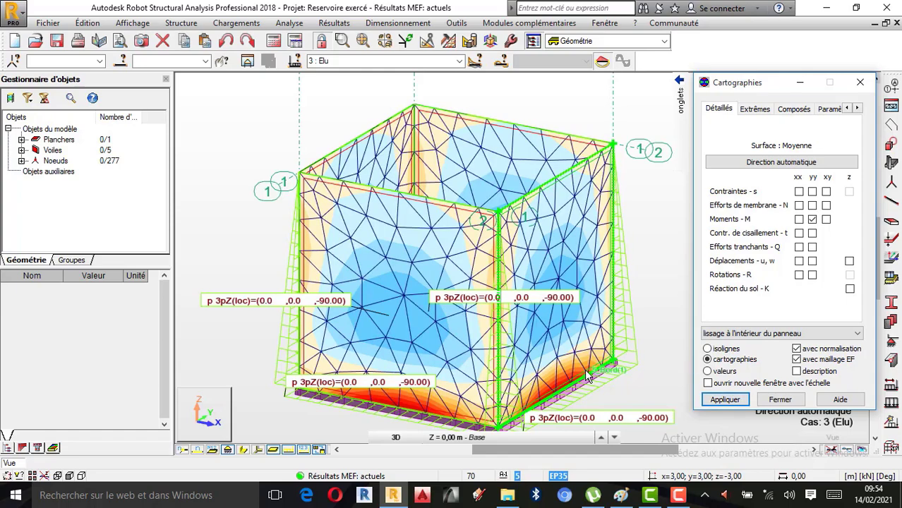
pyautogui.scroll(2, 562, 370)
pyautogui.scroll(-1, 538, 373)
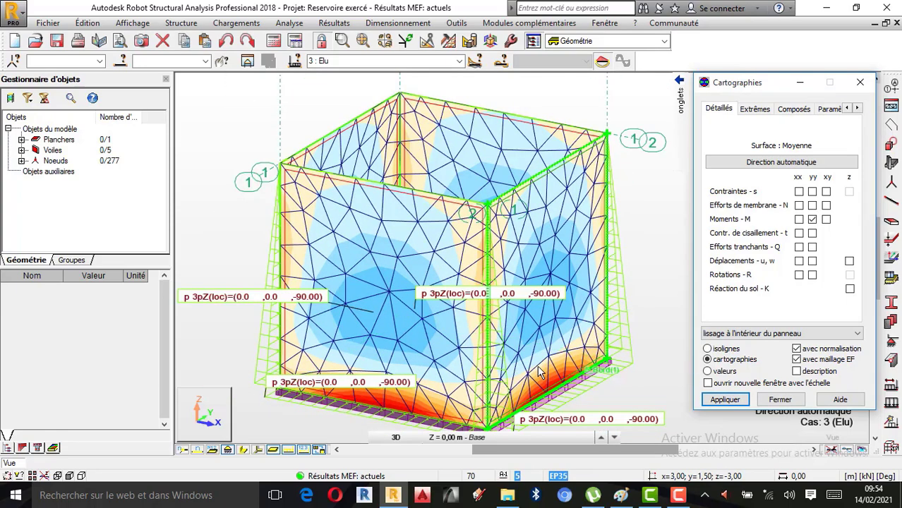
pyautogui.click(798, 372)
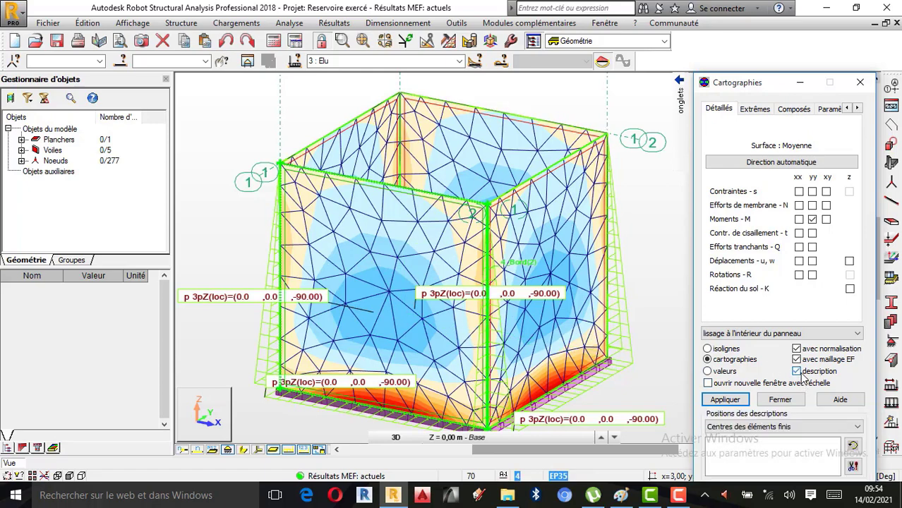
pyautogui.click(725, 400)
pyautogui.scroll(2, 420, 275)
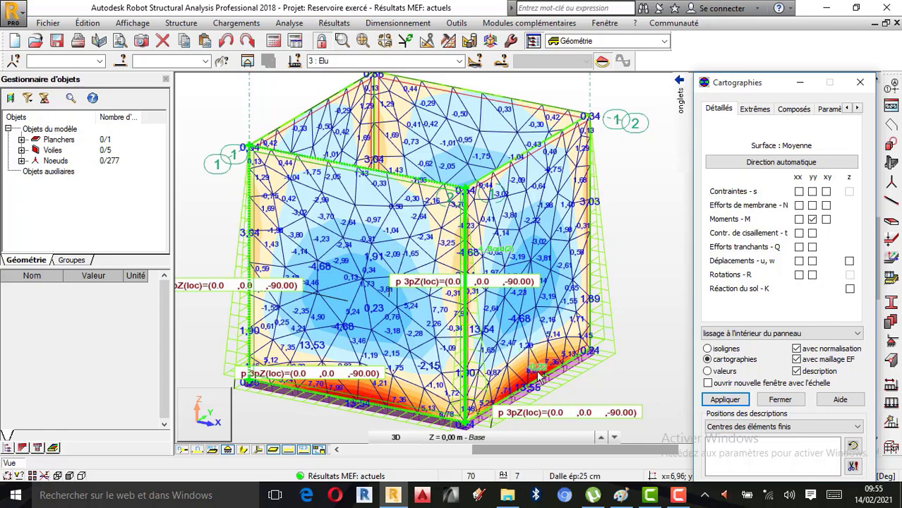
# Examine the yy moment values along the base of the walls, at their corner and in their central zones.
pyautogui.scroll(1, 537, 374)
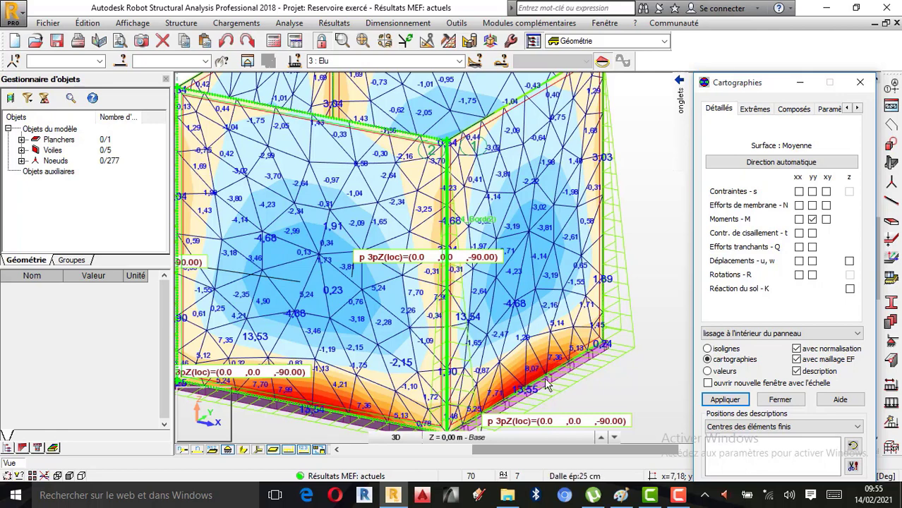
pyautogui.scroll(4, 549, 385)
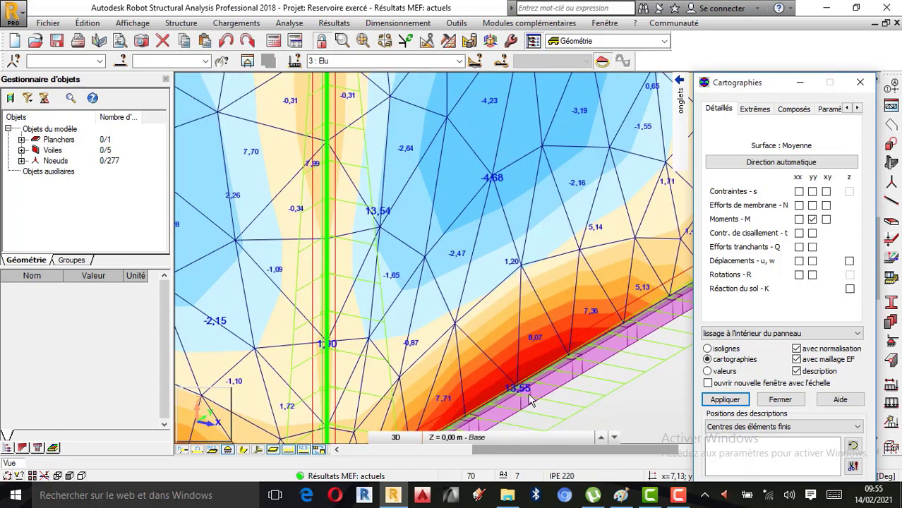
pyautogui.scroll(-1, 579, 378)
pyautogui.scroll(-2, 579, 377)
pyautogui.scroll(1, 280, 405)
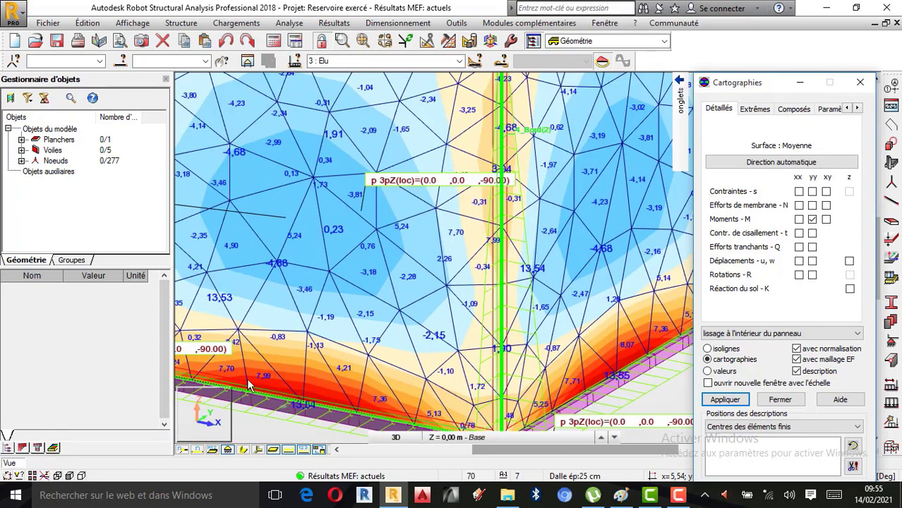
pyautogui.scroll(-2, 345, 408)
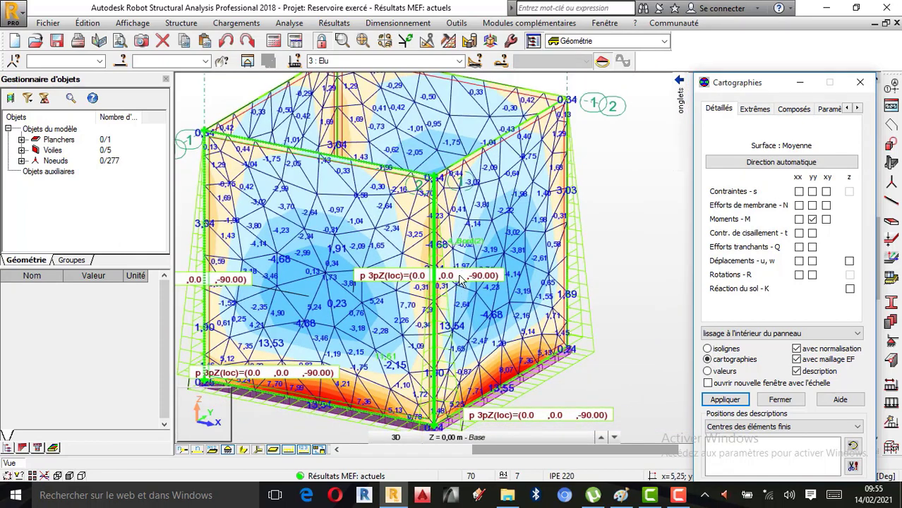
pyautogui.scroll(1, 465, 290)
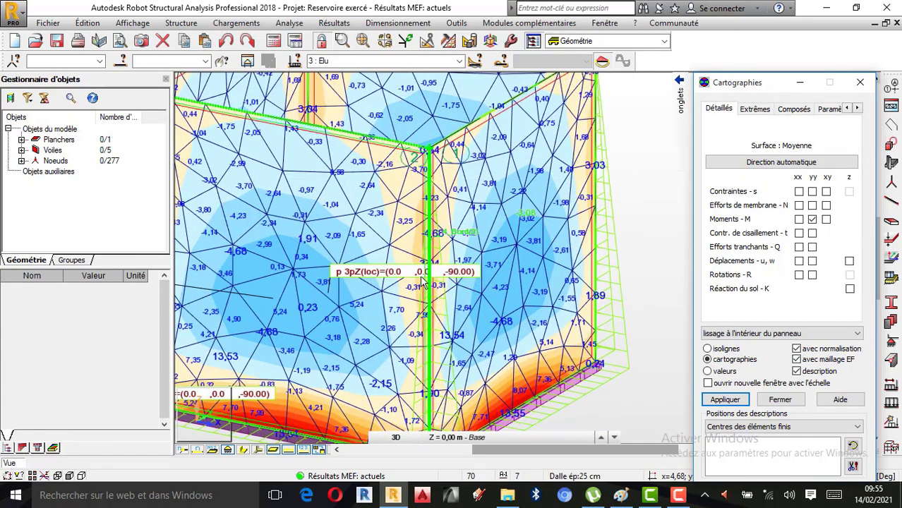
pyautogui.scroll(-1, 395, 315)
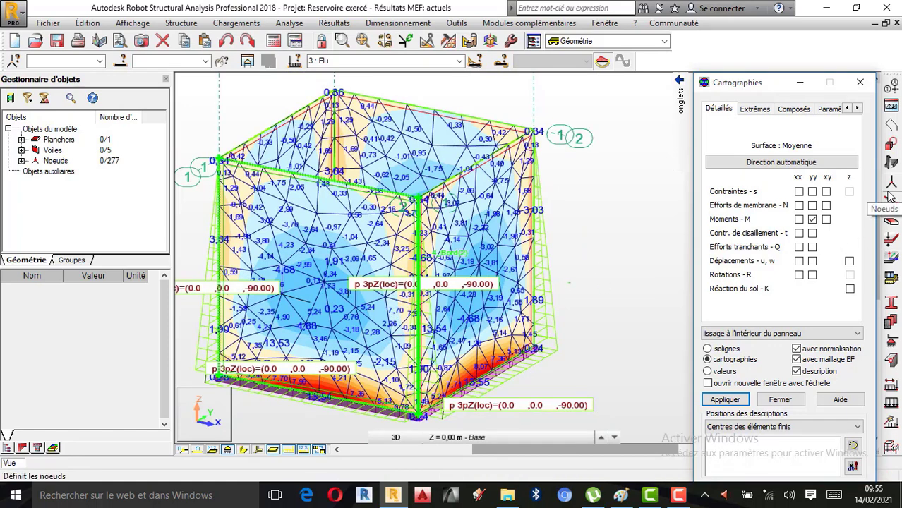
# Switch the panel map to Moments - M in the xx direction and examine the values on the walls.
pyautogui.click(799, 219)
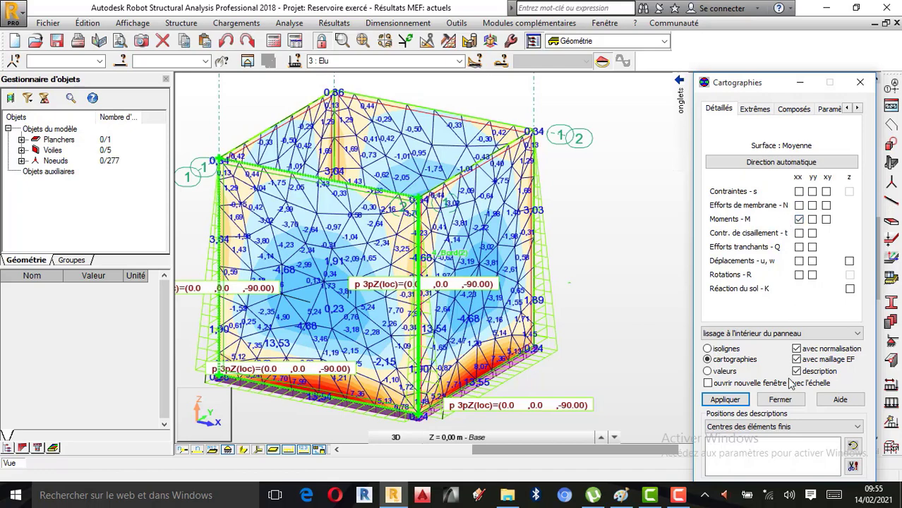
pyautogui.click(725, 401)
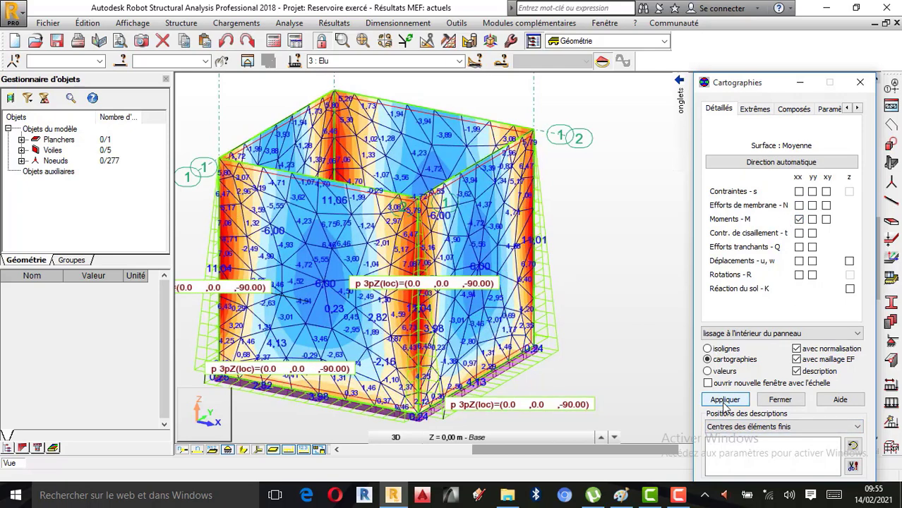
pyautogui.scroll(2, 319, 382)
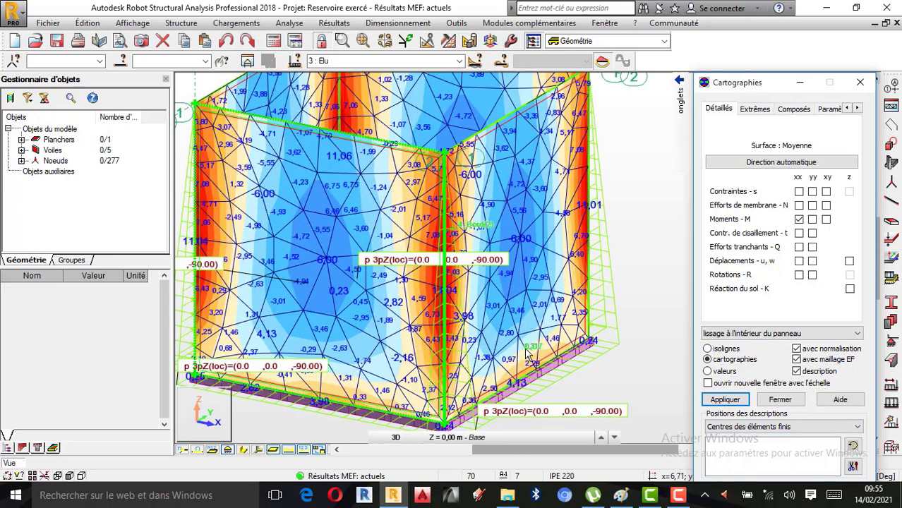
pyautogui.scroll(-1, 323, 356)
pyautogui.scroll(1, 328, 334)
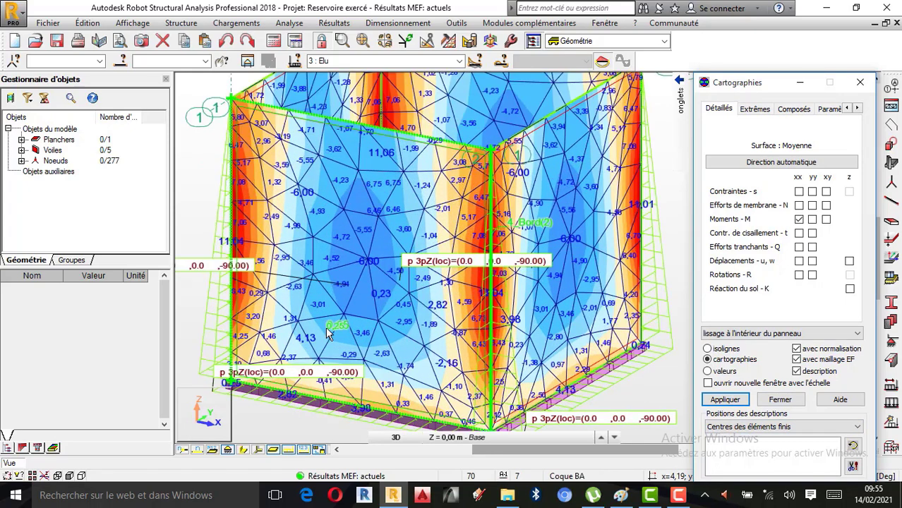
pyautogui.scroll(-1, 331, 336)
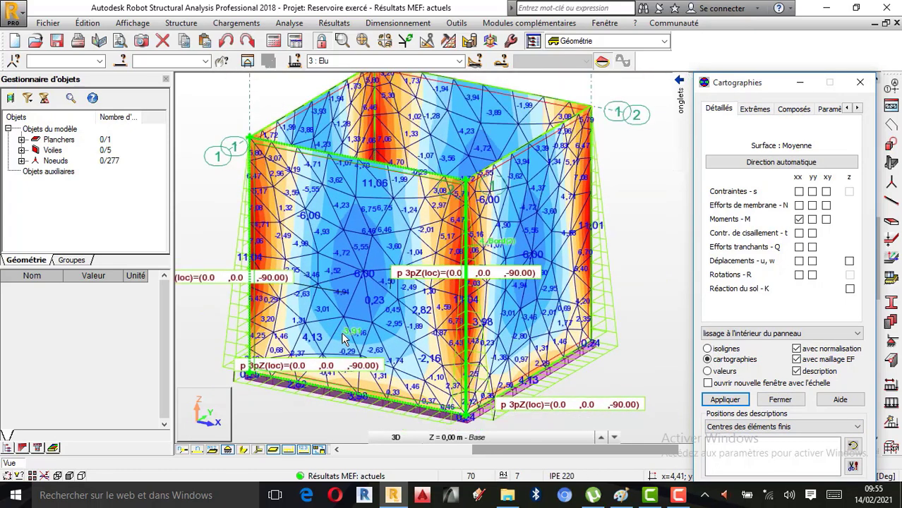
# Switch the panel map to Moments - M in the xy direction and apply it to the reservoir.
pyautogui.click(826, 220)
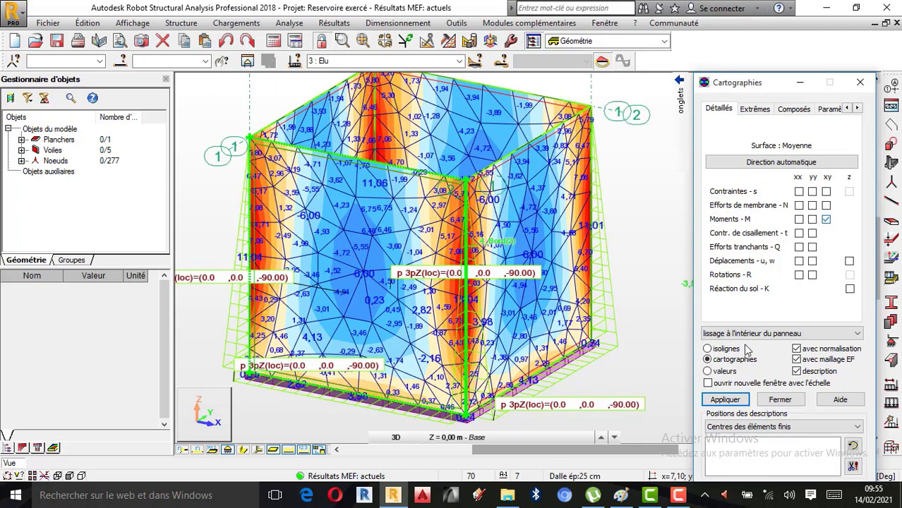
pyautogui.click(727, 400)
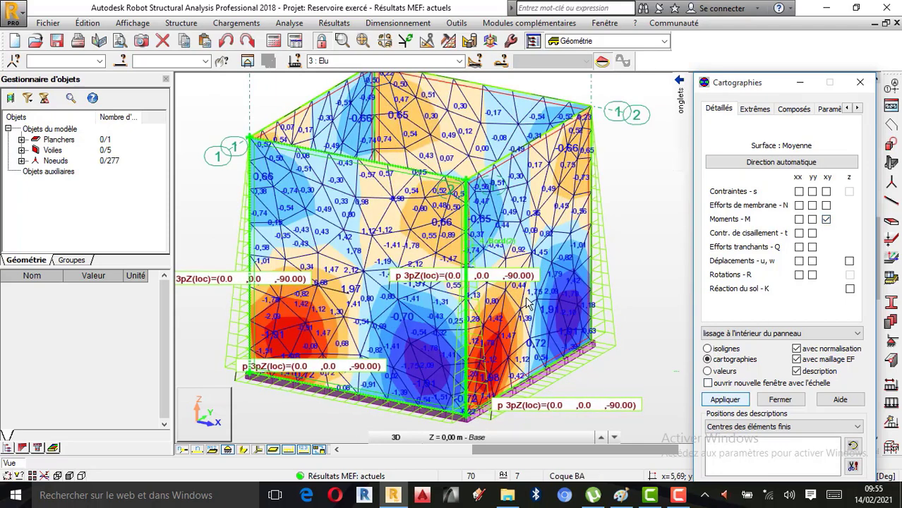
# Examine the xy moment values on the walls and at their corners from several viewing angles.
pyautogui.scroll(1, 537, 232)
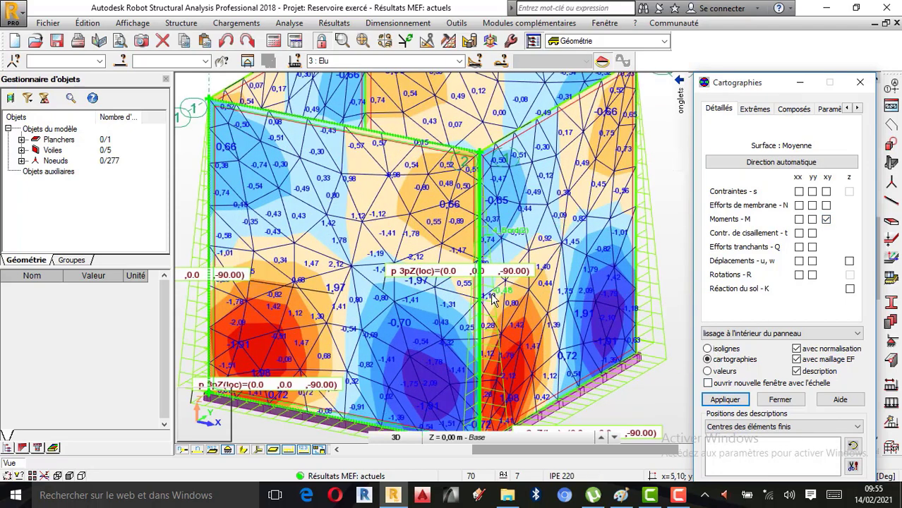
pyautogui.scroll(-1, 600, 212)
pyautogui.rightClick(585, 186)
pyautogui.click(619, 235)
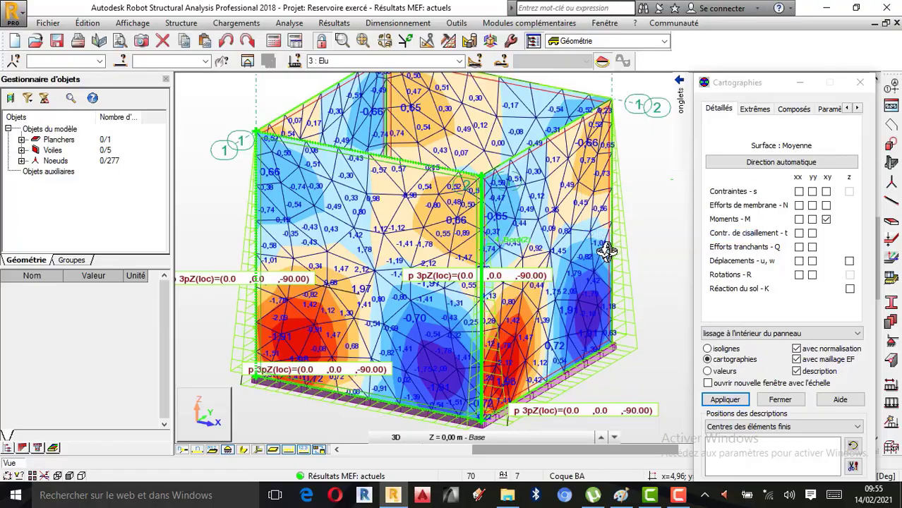
pyautogui.moveTo(614, 243); pyautogui.dragTo(526, 298)
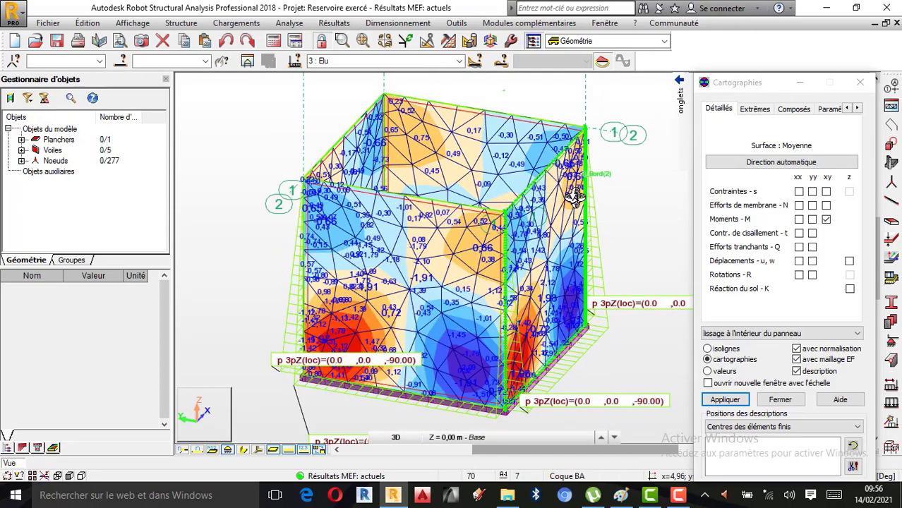
pyautogui.scroll(1, 526, 260)
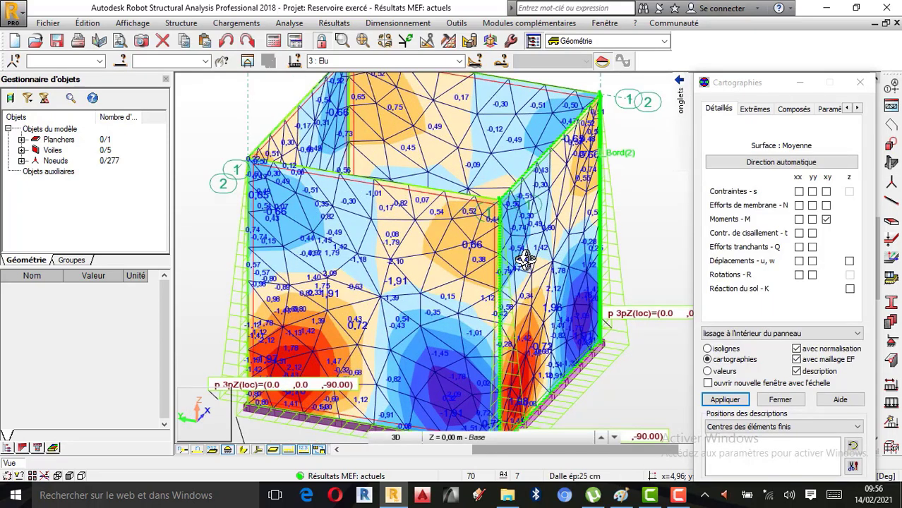
pyautogui.scroll(-1, 526, 260)
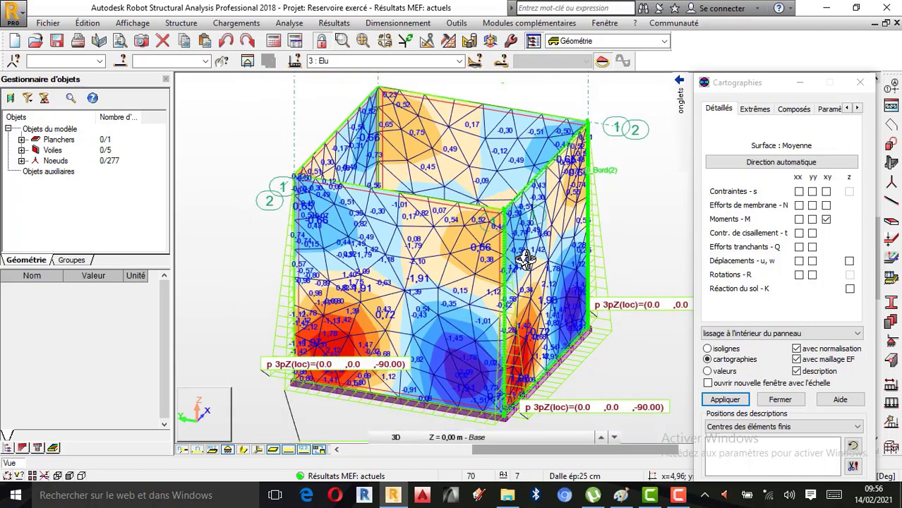
# Switch the panel map to Moments - M in the yy direction, apply it and reposition the map settings dialog.
pyautogui.click(812, 220)
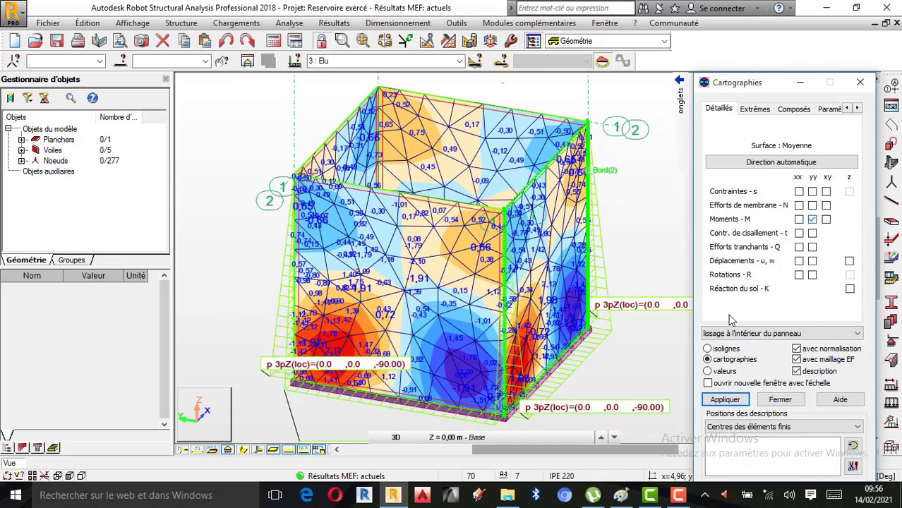
pyautogui.click(725, 399)
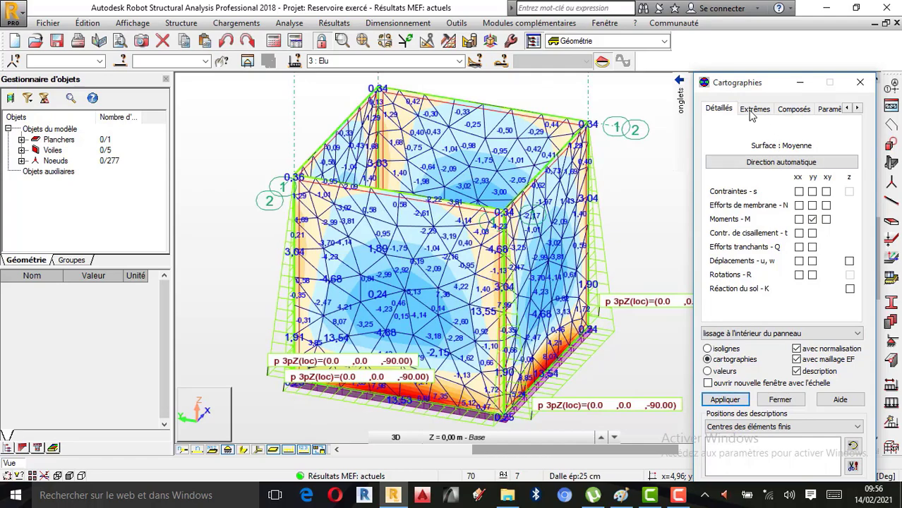
pyautogui.moveTo(749, 87); pyautogui.dragTo(743, 111)
pyautogui.click(807, 86)
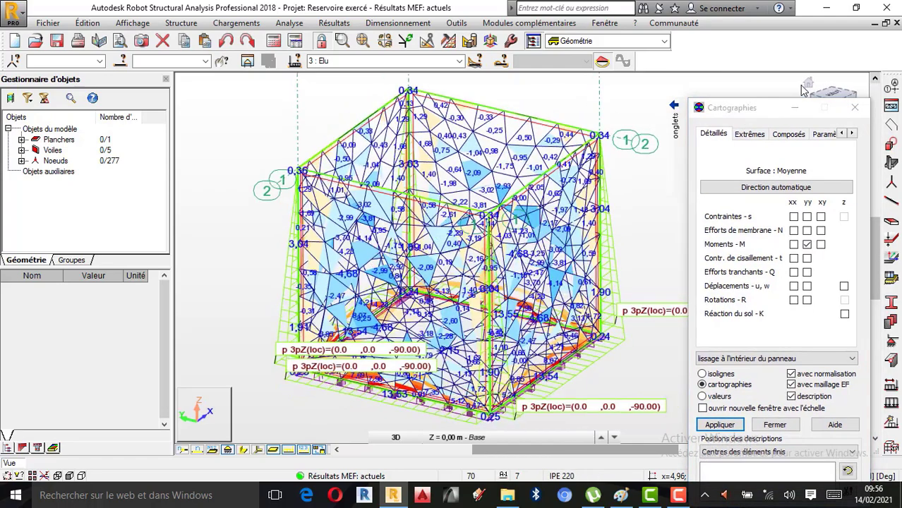
# Examine the yy moment map on the reservoir walls, at their shared corner and along their base.
pyautogui.scroll(-1, 298, 274)
pyautogui.scroll(1, 493, 271)
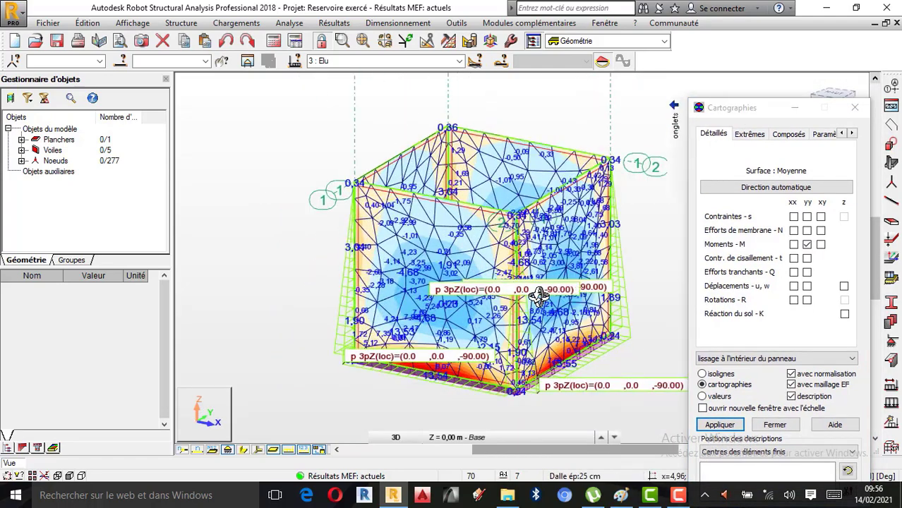
pyautogui.scroll(2, 539, 296)
pyautogui.scroll(-1, 306, 274)
pyautogui.scroll(-1, 294, 279)
pyautogui.scroll(1, 418, 277)
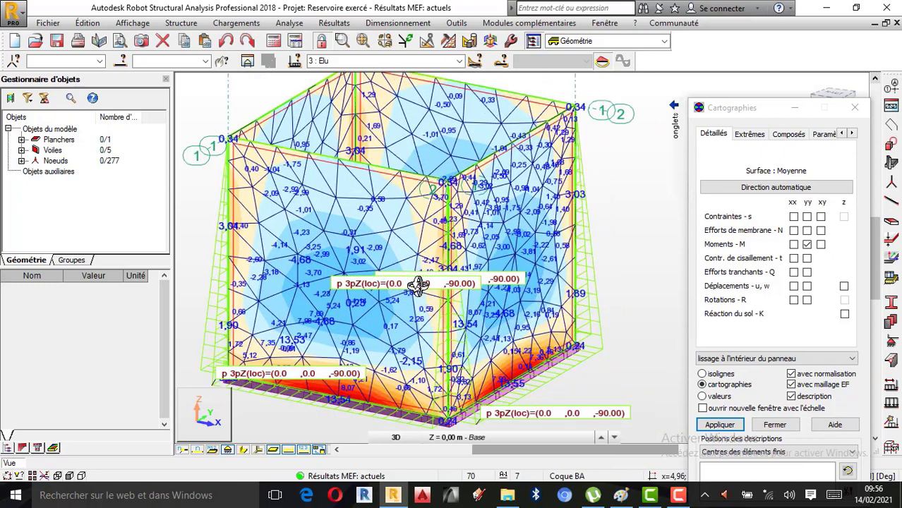
pyautogui.scroll(-1, 415, 283)
pyautogui.scroll(1, 403, 262)
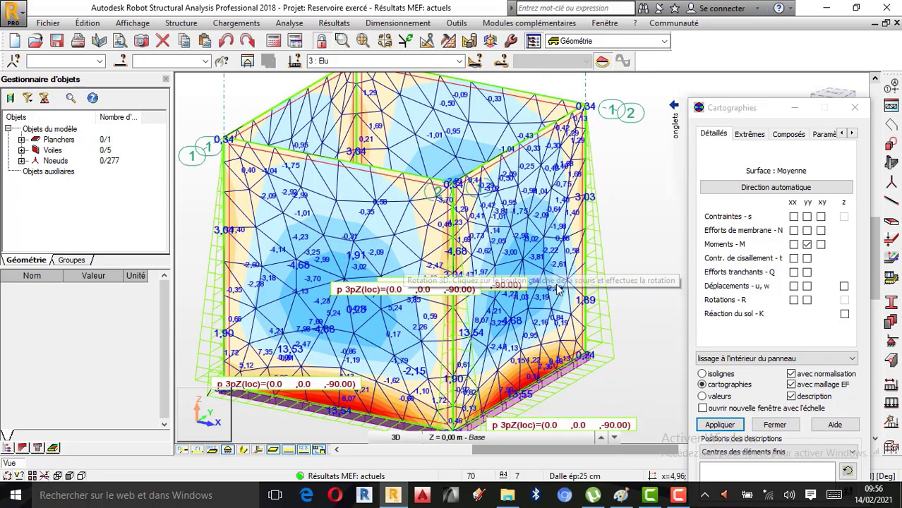
pyautogui.scroll(-1, 506, 346)
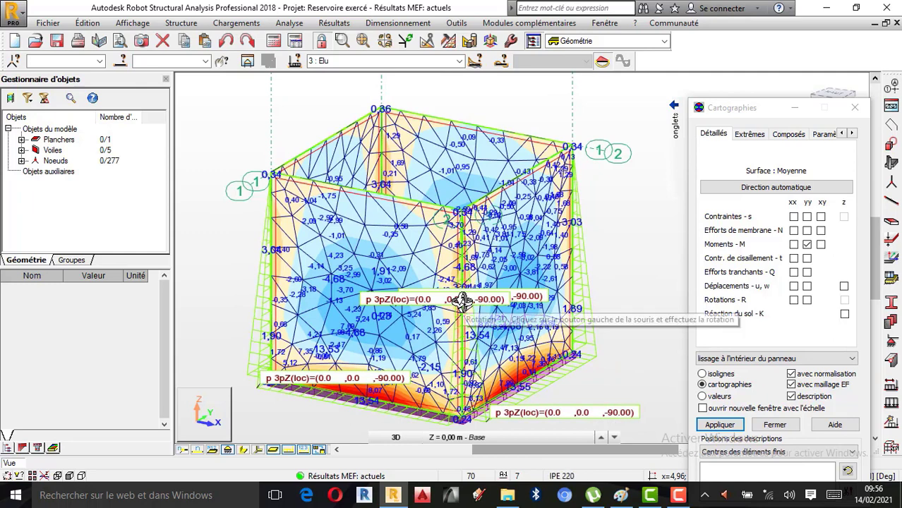
pyautogui.click(678, 495)
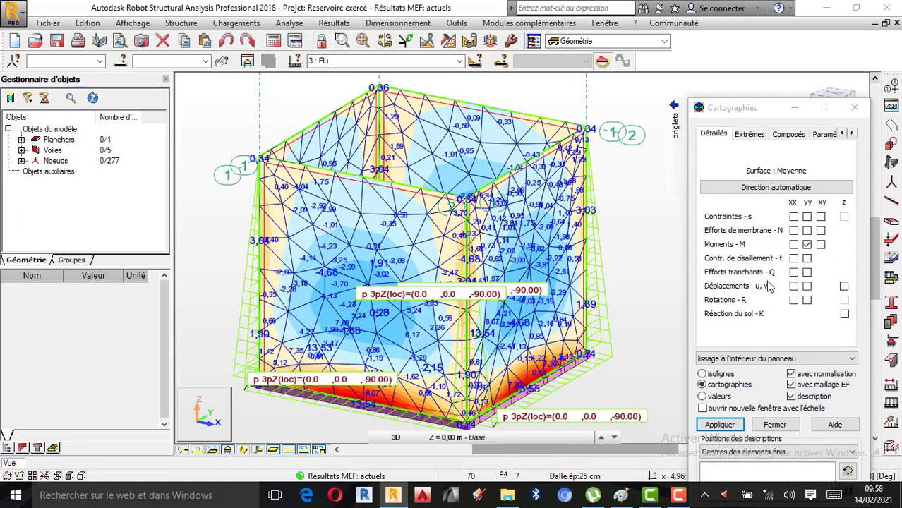
# Display the yy shear stresses (Contr. de cisaillement - t) on the walls instead of the moments.
pyautogui.click(805, 247)
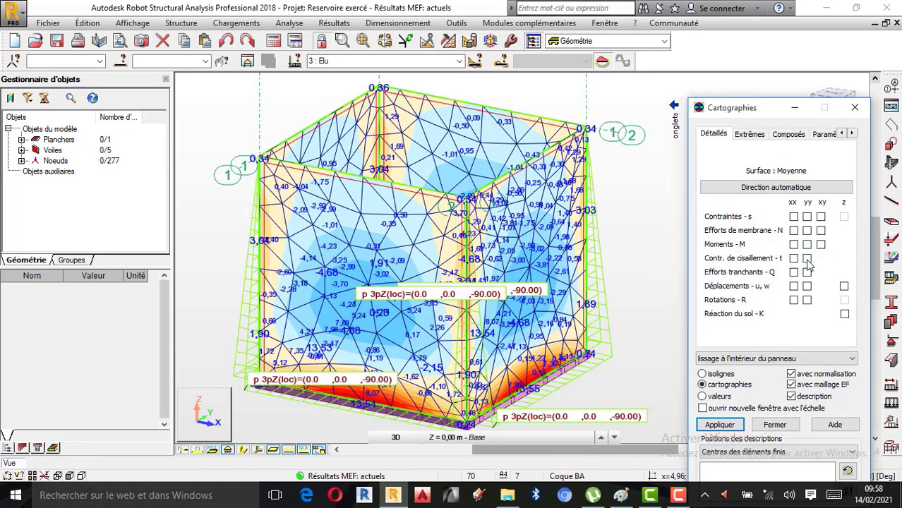
pyautogui.click(807, 260)
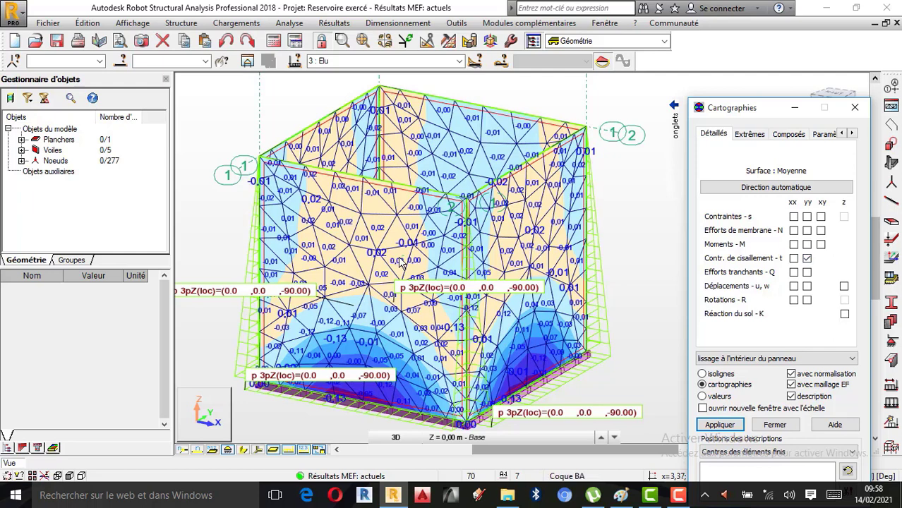
# Display the yy shear forces (Efforts tranchants - Q) on the walls, followed by the membrane forces (Efforts de membrane - N).
pyautogui.click(807, 273)
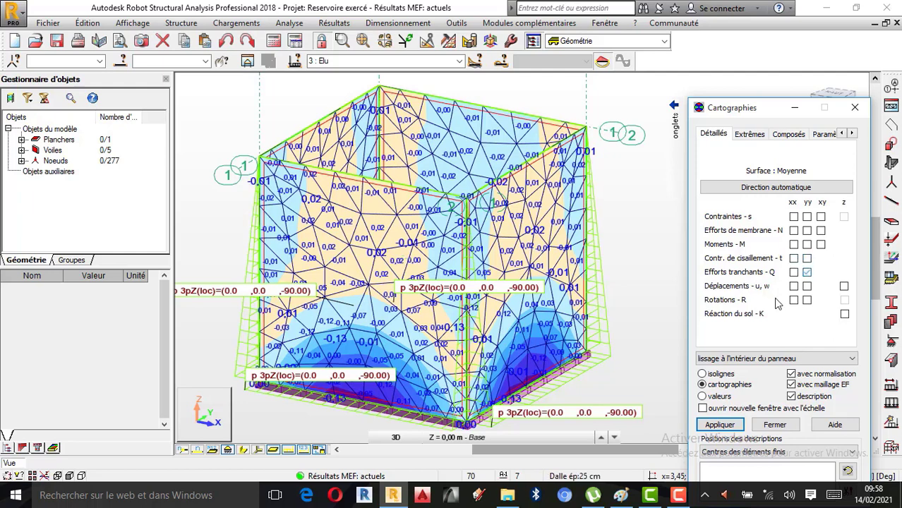
pyautogui.click(720, 425)
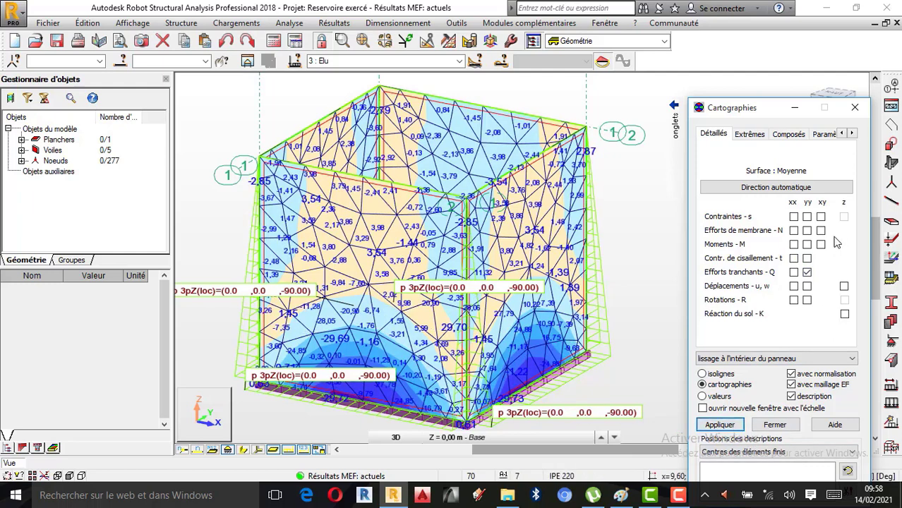
pyautogui.click(737, 425)
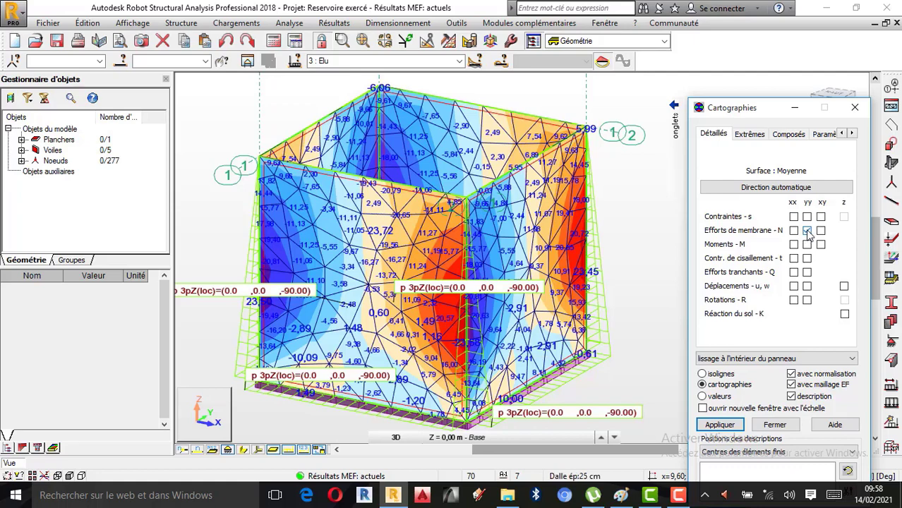
# Return the panel map to Moments - M in the yy direction and inspect the peak at one wall's base.
pyautogui.click(807, 245)
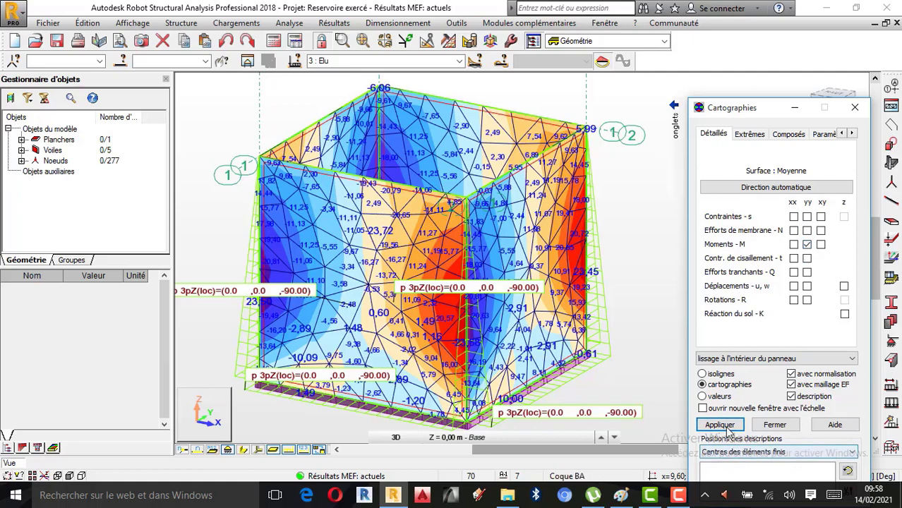
pyautogui.click(720, 425)
pyautogui.scroll(2, 580, 377)
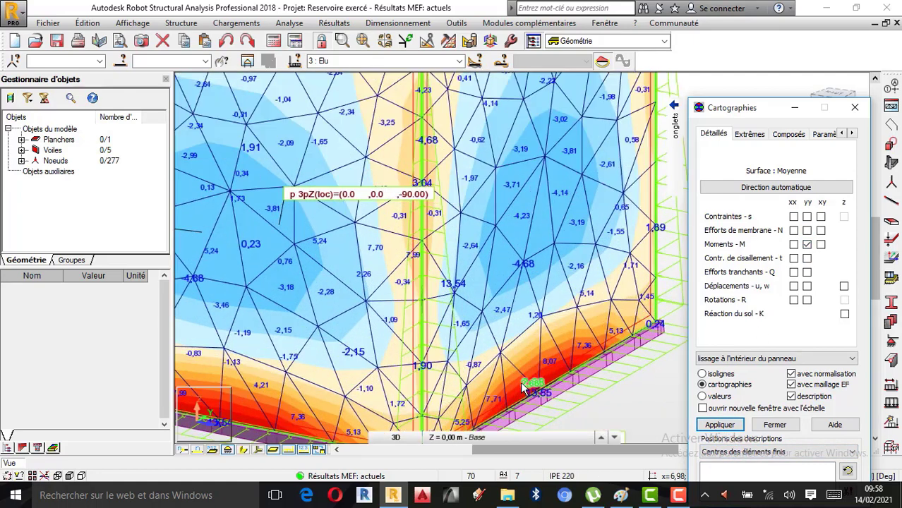
pyautogui.scroll(-1, 547, 356)
pyautogui.scroll(1, 549, 358)
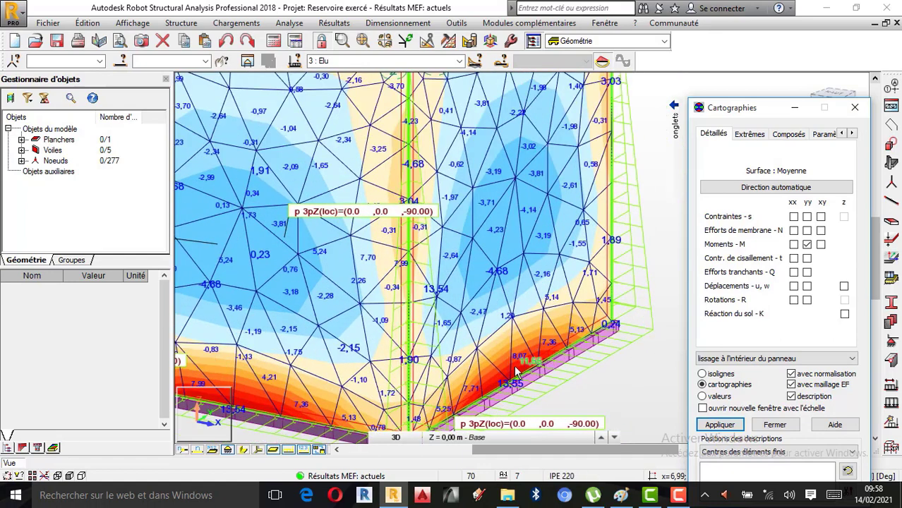
pyautogui.scroll(1, 510, 403)
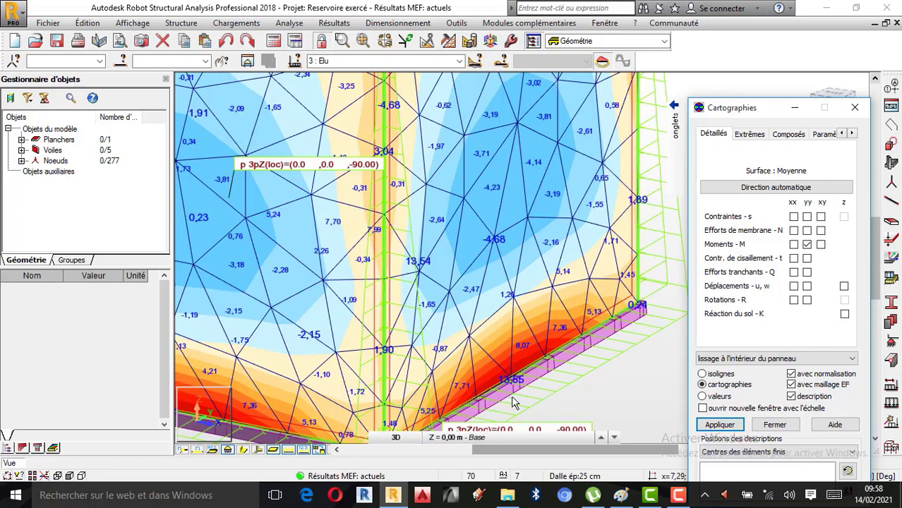
# Compare the yy moment values along the bases of the two adjacent walls.
pyautogui.scroll(-3, 530, 396)
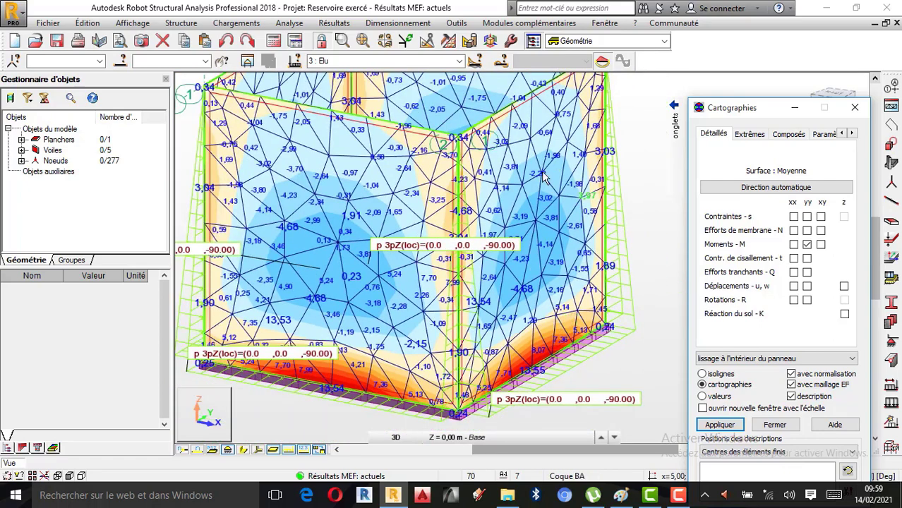
pyautogui.scroll(1, 515, 387)
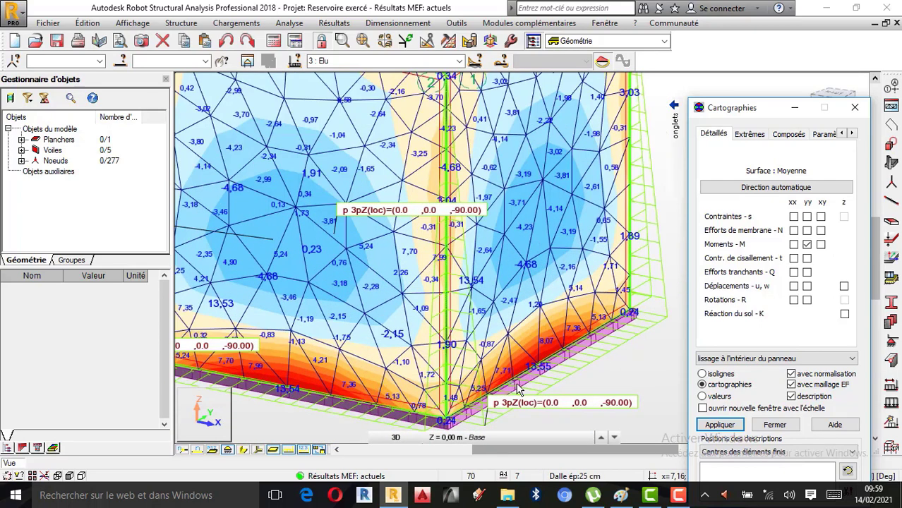
pyautogui.scroll(-2, 578, 375)
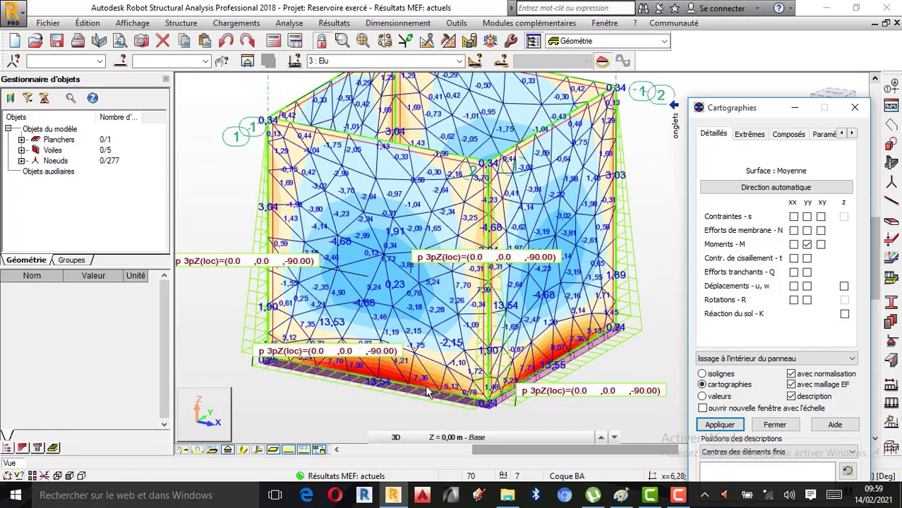
pyautogui.scroll(4, 359, 395)
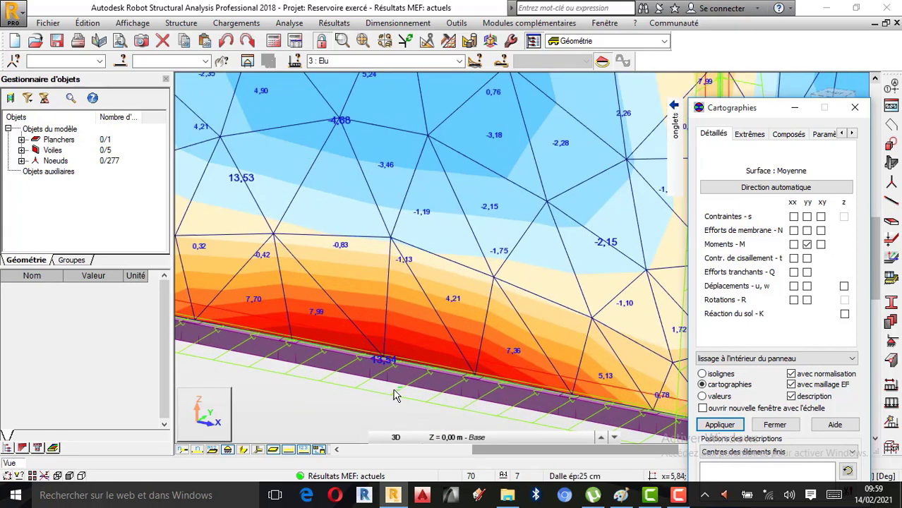
pyautogui.scroll(-1, 393, 389)
pyautogui.scroll(-1, 398, 385)
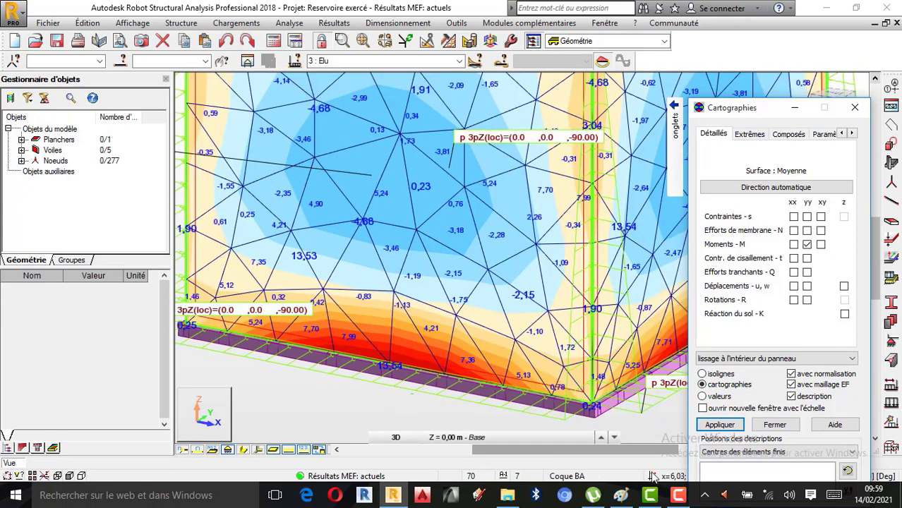
pyautogui.click(678, 494)
pyautogui.click(847, 446)
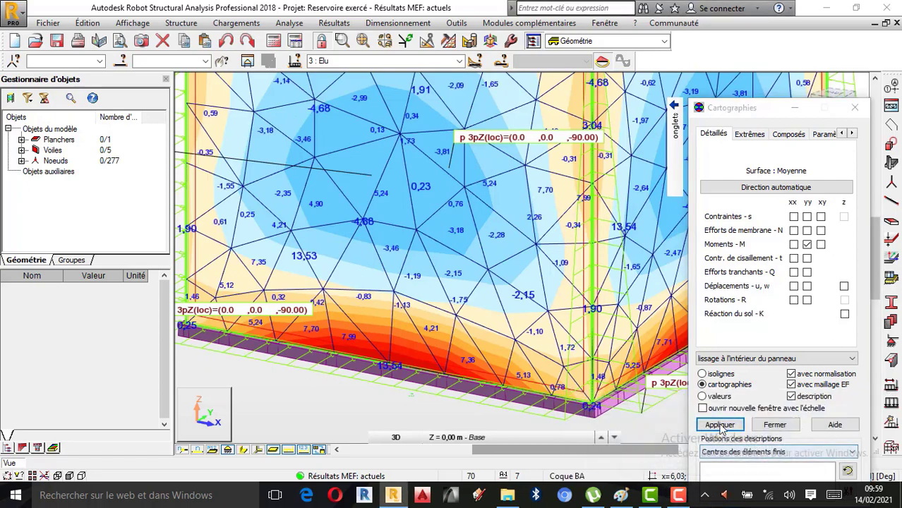
# Rotate the reservoir in 3D to face a single wall and examine its yy moments from base to top.
pyautogui.rightClick(337, 406)
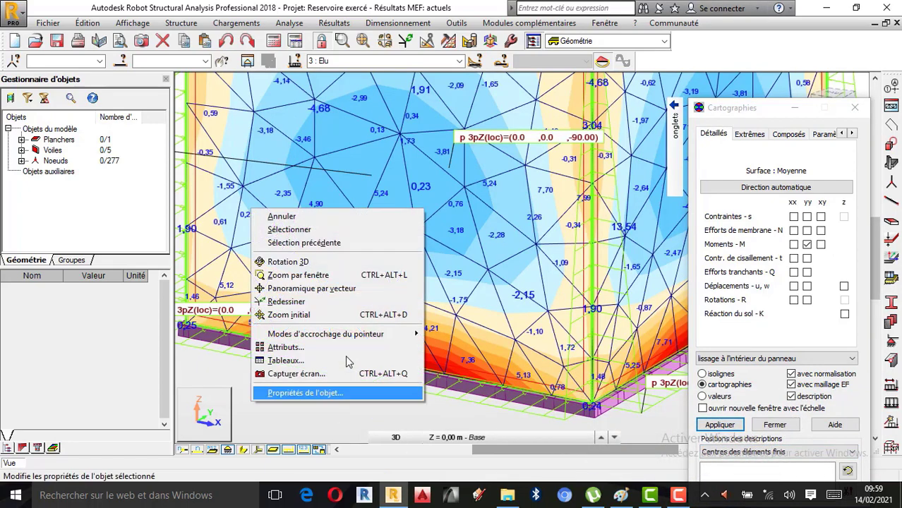
pyautogui.click(310, 263)
pyautogui.moveTo(342, 283); pyautogui.dragTo(444, 384)
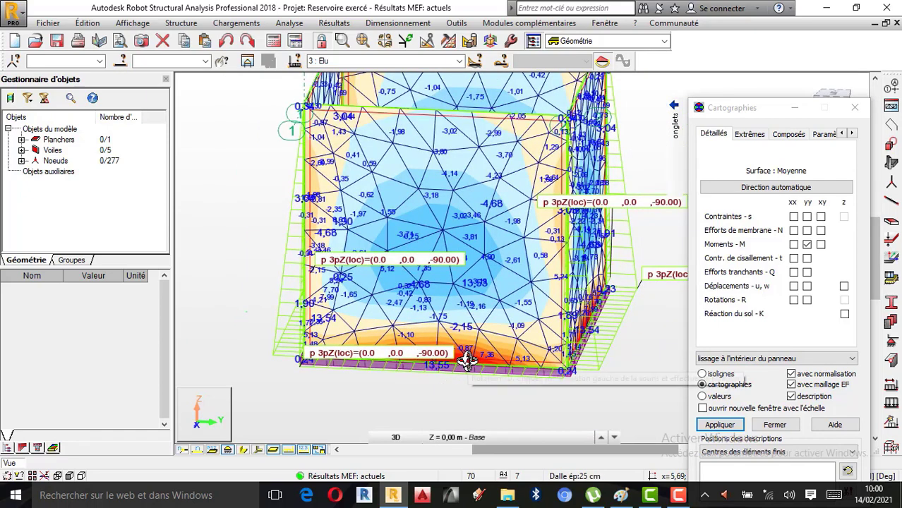
pyautogui.scroll(-1, 453, 395)
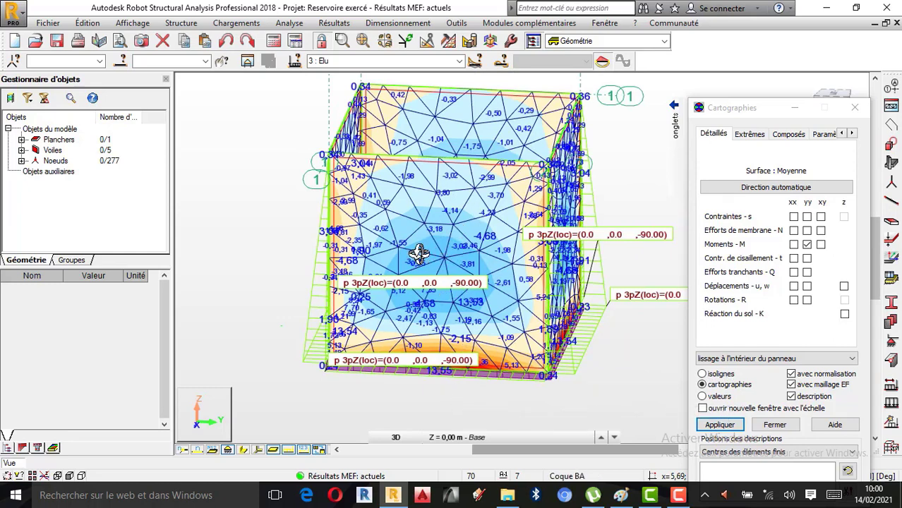
# Switch the panel map to Moments - M in the xx direction and apply it to the reservoir.
pyautogui.click(793, 244)
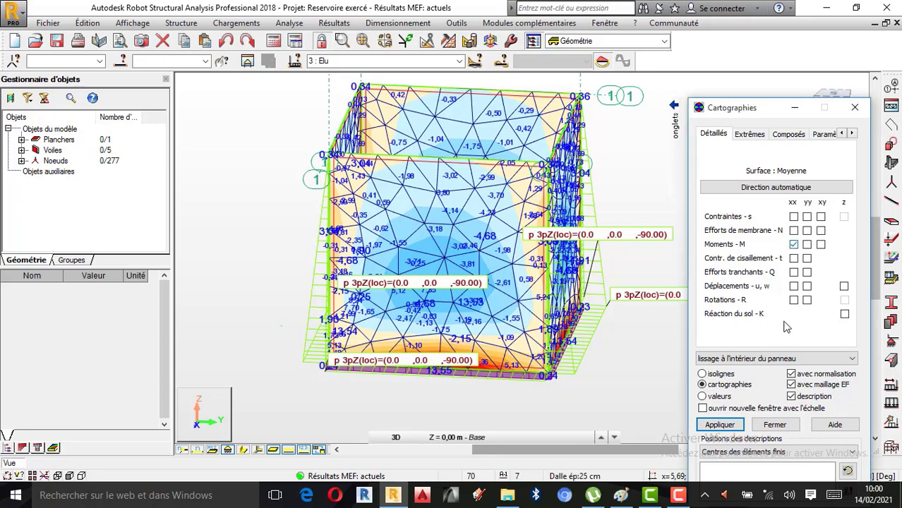
pyautogui.click(720, 424)
pyautogui.scroll(2, 520, 408)
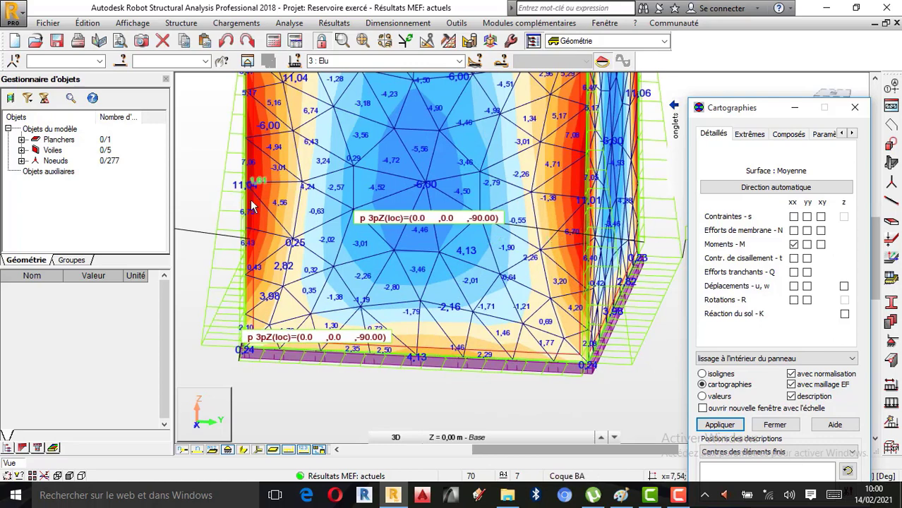
# Rotate the reservoir in 3D and examine the xx moments along the vertical wall corners and across the wall faces.
pyautogui.scroll(-1, 255, 234)
pyautogui.scroll(-1, 254, 231)
pyautogui.scroll(1, 252, 126)
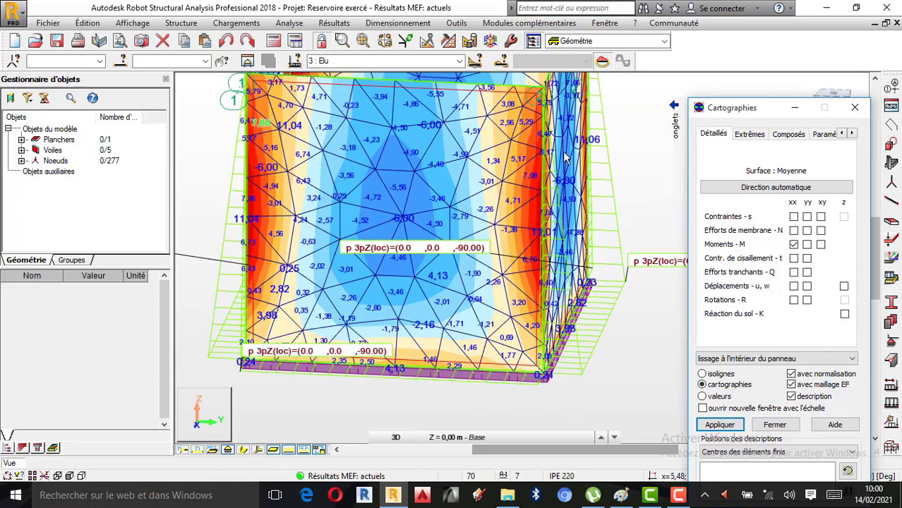
pyautogui.rightClick(633, 136)
pyautogui.click(610, 184)
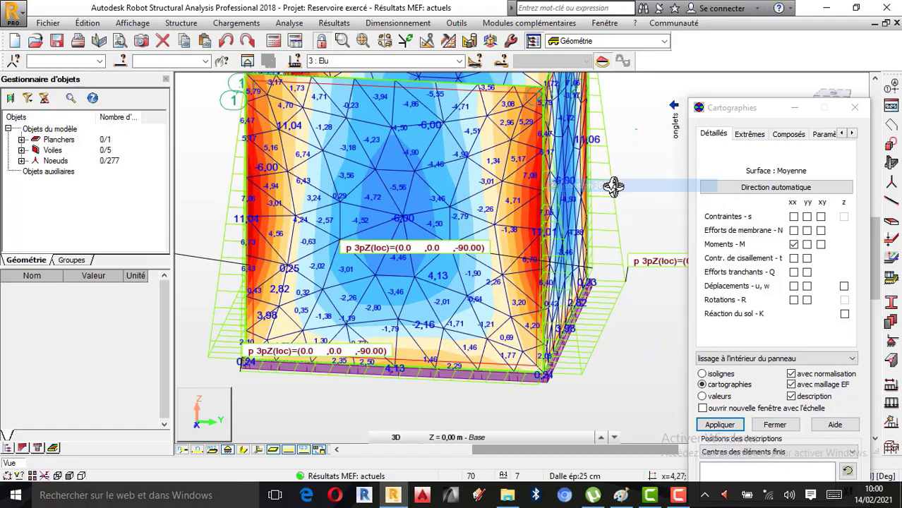
pyautogui.moveTo(609, 183); pyautogui.dragTo(562, 195)
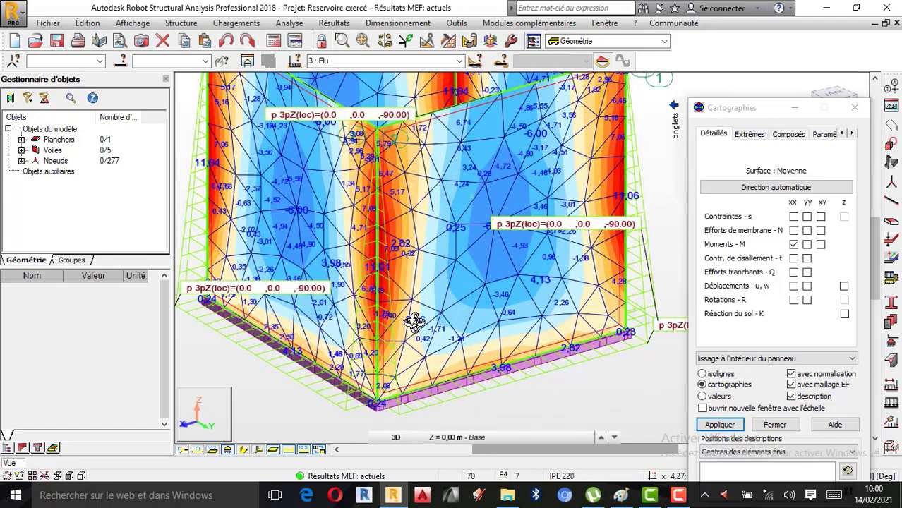
pyautogui.moveTo(420, 308); pyautogui.dragTo(484, 272)
pyautogui.scroll(-1, 526, 270)
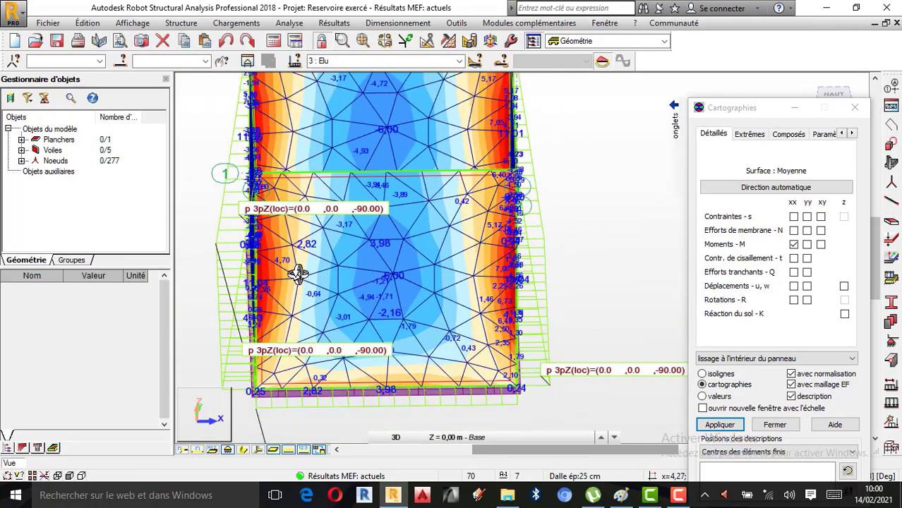
pyautogui.scroll(2, 294, 270)
pyautogui.scroll(1, 240, 252)
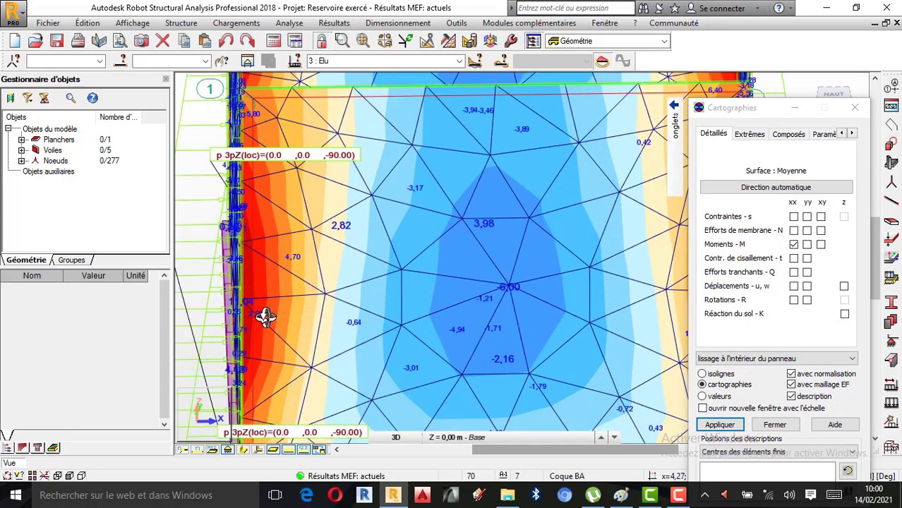
# Switch the panel map to Moments - M in the xy direction and inspect the lower corners of one wall.
pyautogui.click(821, 245)
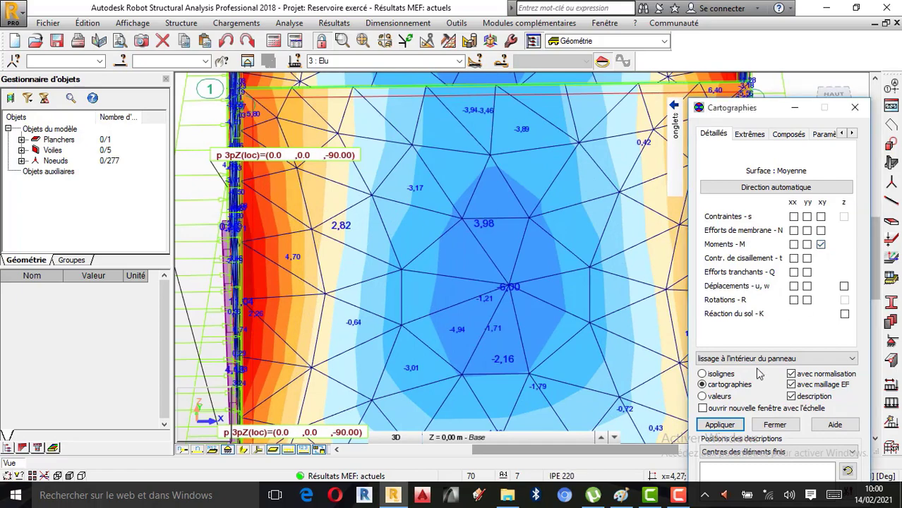
pyautogui.click(720, 424)
pyautogui.scroll(-2, 465, 225)
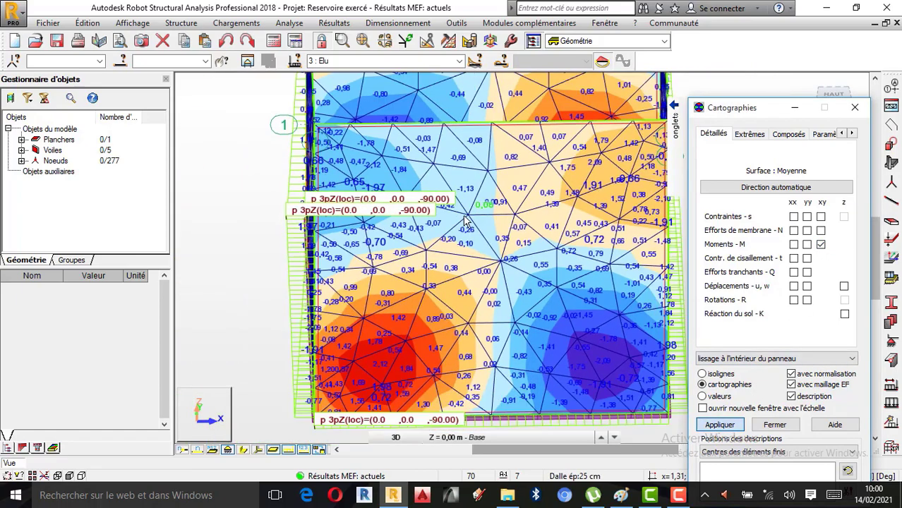
pyautogui.scroll(2, 554, 362)
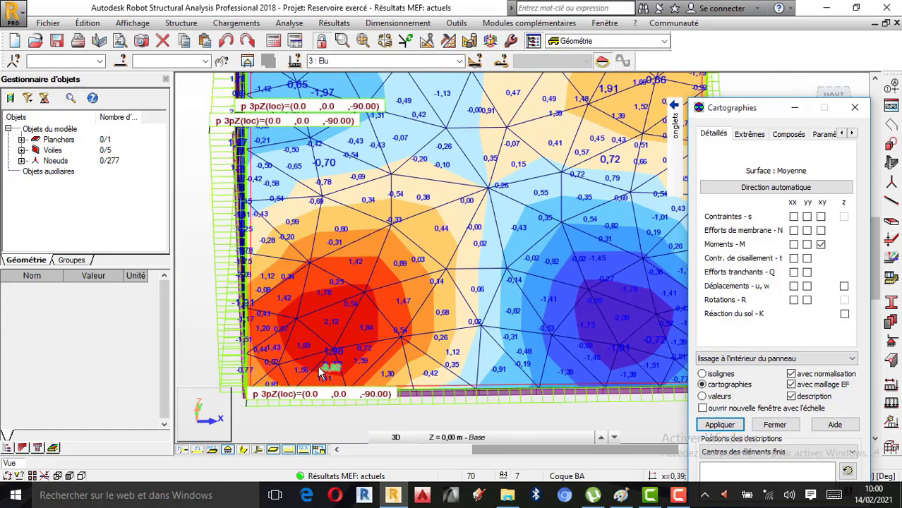
pyautogui.scroll(-2, 304, 369)
pyautogui.click(630, 215)
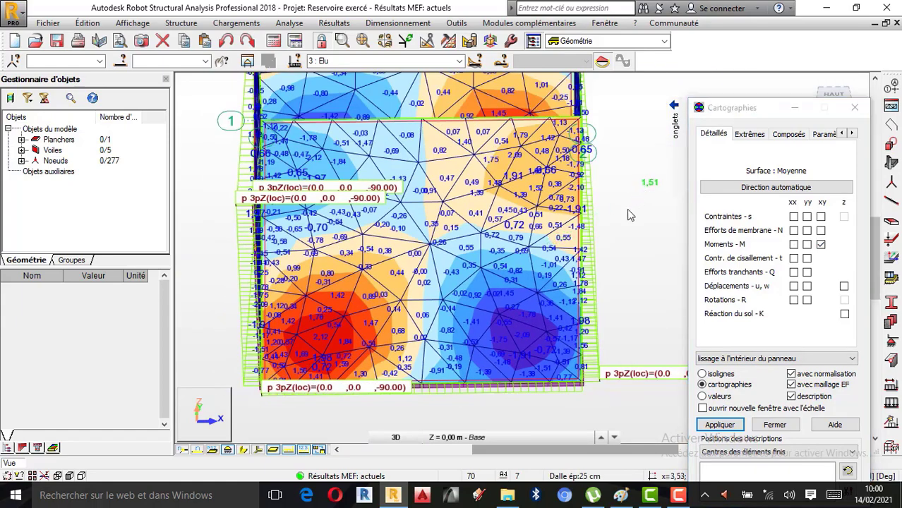
# Rotate the reservoir in 3D to compare the xy moment distribution on adjacent walls.
pyautogui.rightClick(544, 203)
pyautogui.click(583, 256)
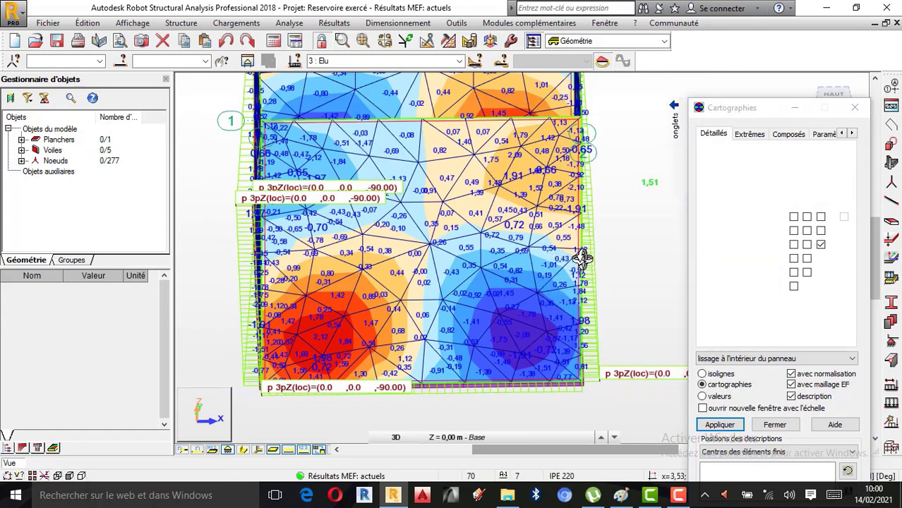
pyautogui.moveTo(581, 257); pyautogui.dragTo(577, 278)
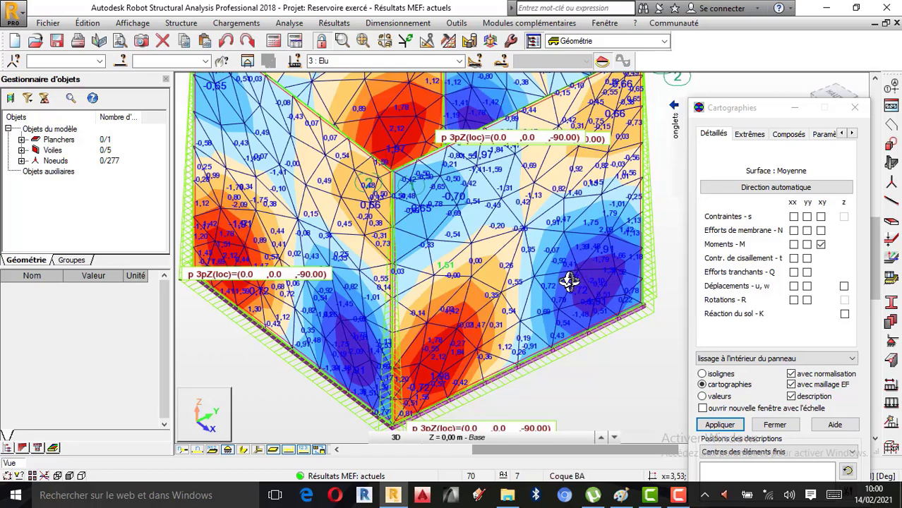
pyautogui.moveTo(558, 267); pyautogui.dragTo(540, 276)
pyautogui.scroll(1, 592, 285)
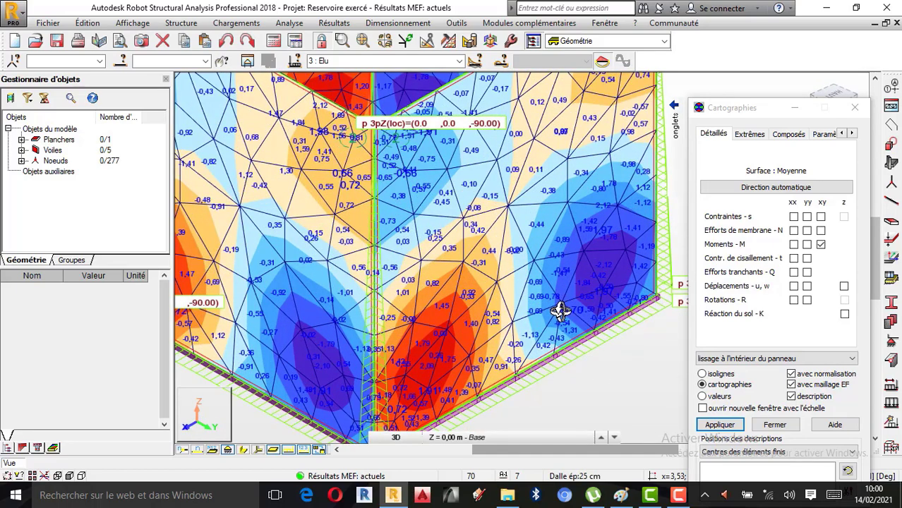
pyautogui.moveTo(574, 306); pyautogui.dragTo(589, 320)
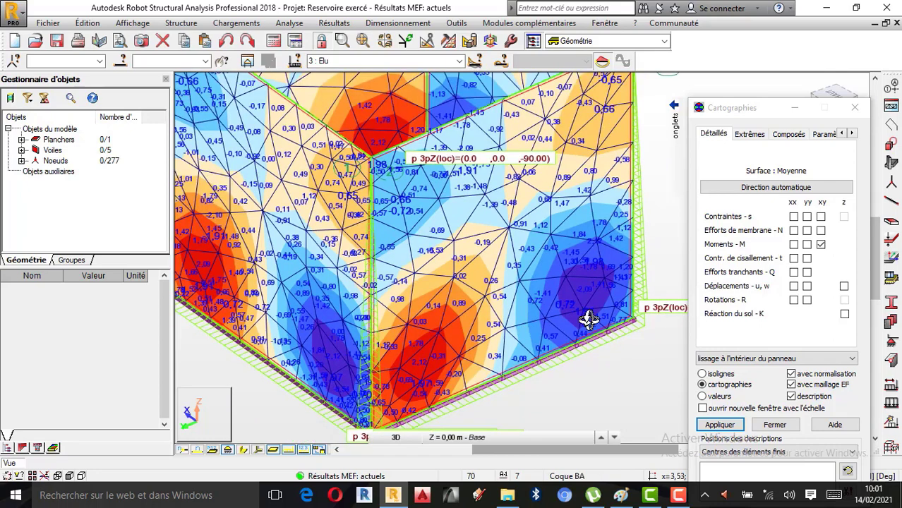
# Set the panel map back to Moments - M in the yy direction and apply it to the reservoir.
pyautogui.click(821, 245)
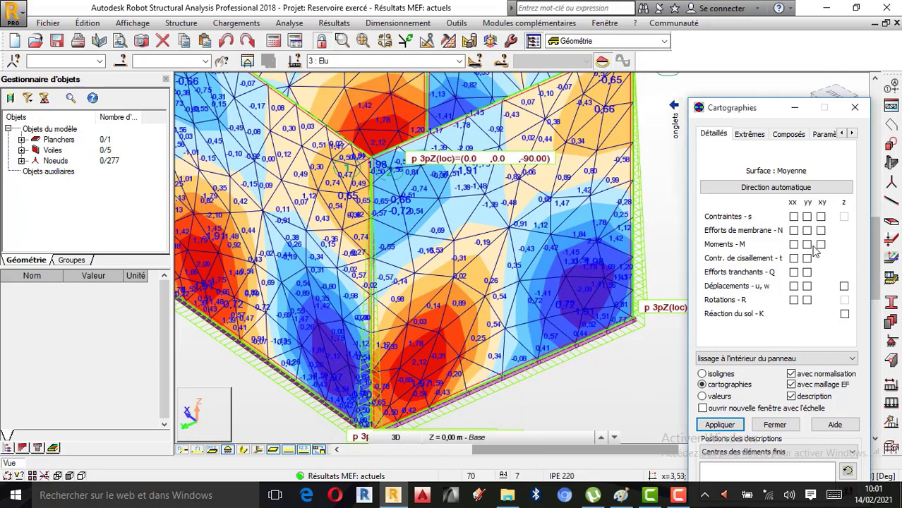
pyautogui.click(808, 245)
pyautogui.click(720, 425)
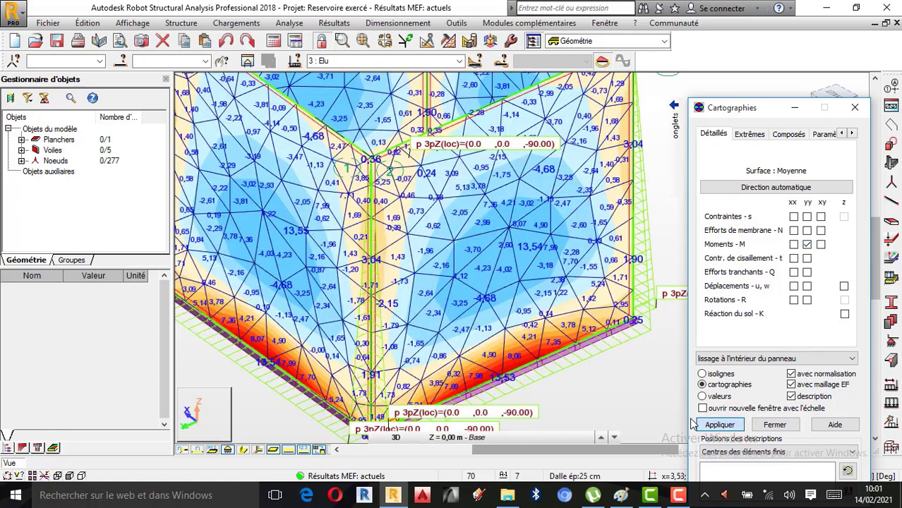
pyautogui.scroll(2, 533, 390)
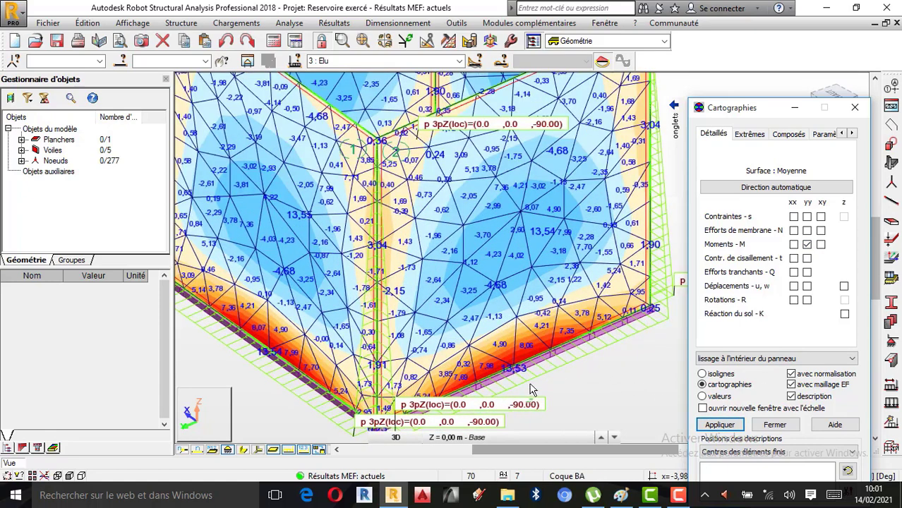
# Rotate the reservoir in 3D to view the yy moments on two adjacent walls from above, and end the rotation.
pyautogui.rightClick(589, 357)
pyautogui.click(580, 216)
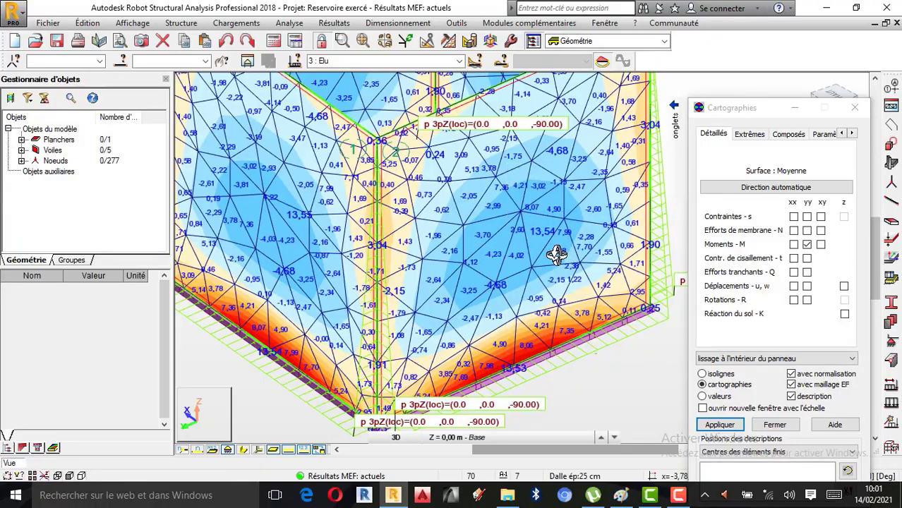
pyautogui.moveTo(557, 256); pyautogui.dragTo(411, 372)
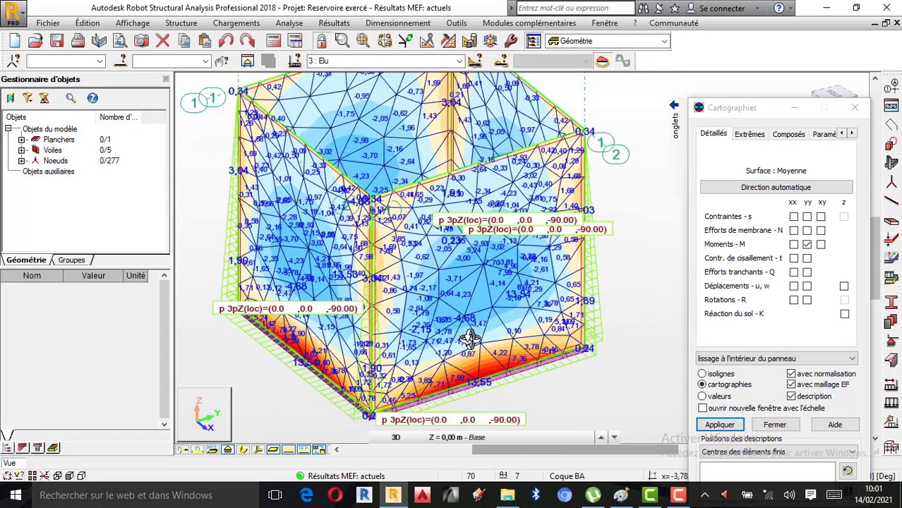
pyautogui.moveTo(470, 340); pyautogui.dragTo(470, 319)
pyautogui.scroll(-1, 441, 400)
pyautogui.scroll(1, 457, 265)
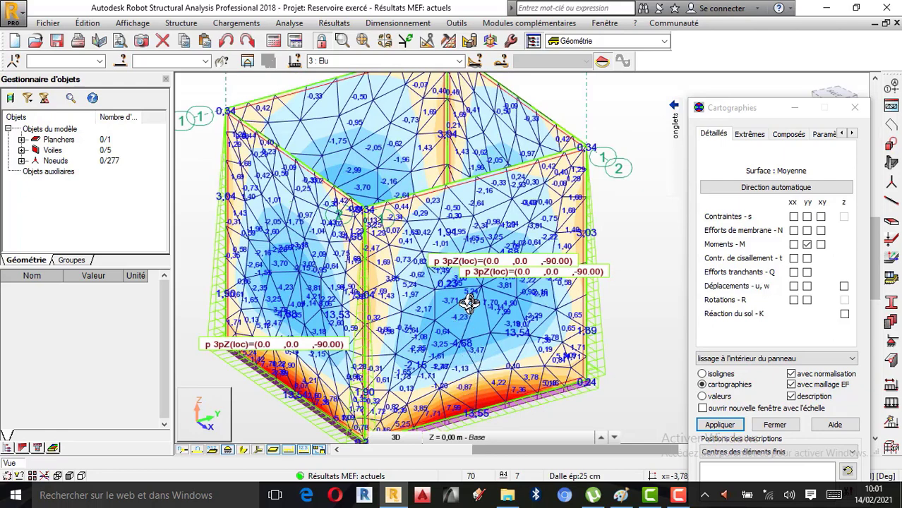
pyautogui.moveTo(469, 302); pyautogui.dragTo(469, 341)
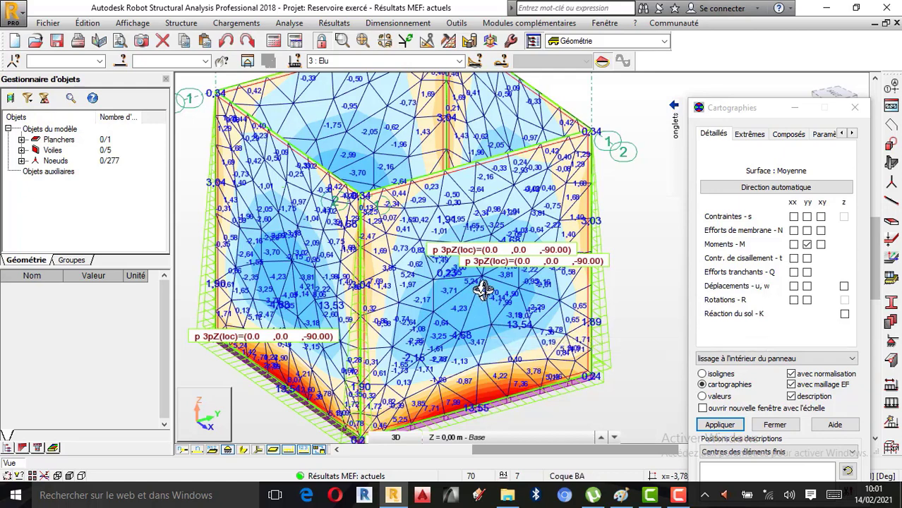
pyautogui.rightClick(650, 211)
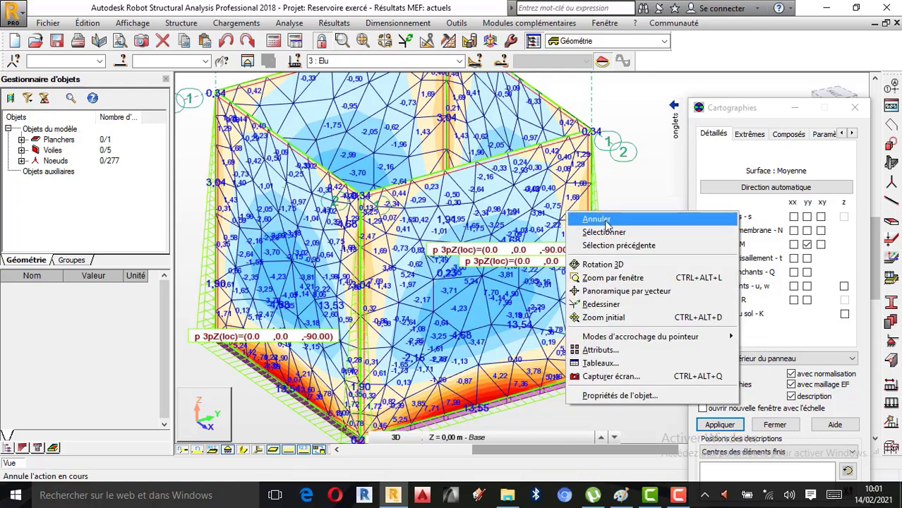
pyautogui.click(605, 221)
# Examine the peak yy moment at the middle of one wall's base and compare it with the rest of the reservoir.
pyautogui.scroll(6, 474, 418)
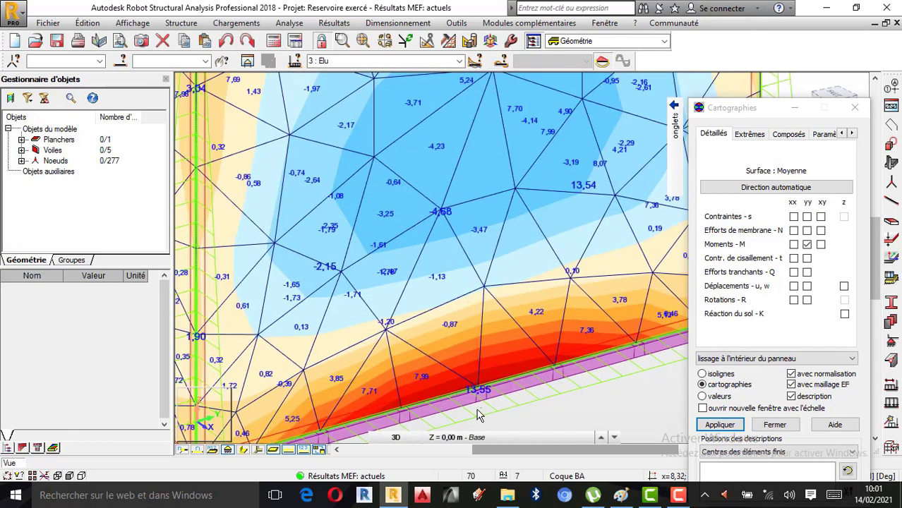
pyautogui.scroll(-2, 478, 412)
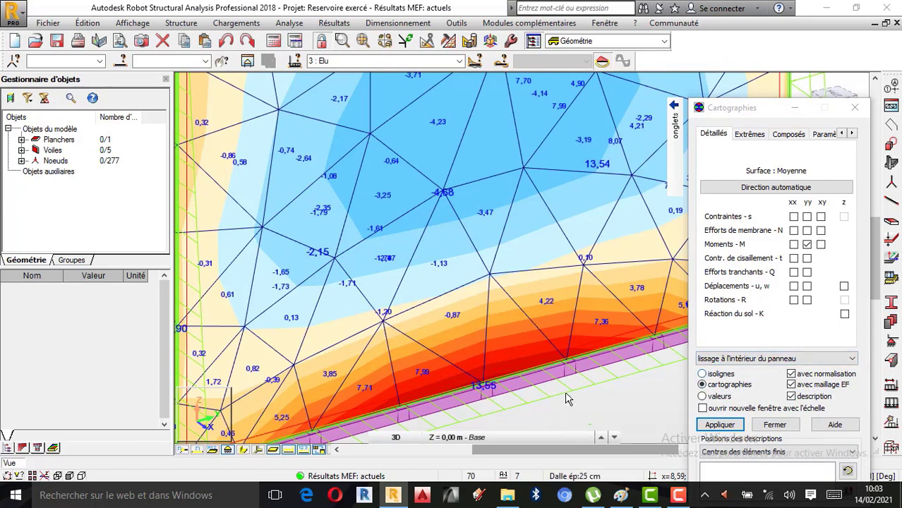
pyautogui.scroll(-4, 566, 398)
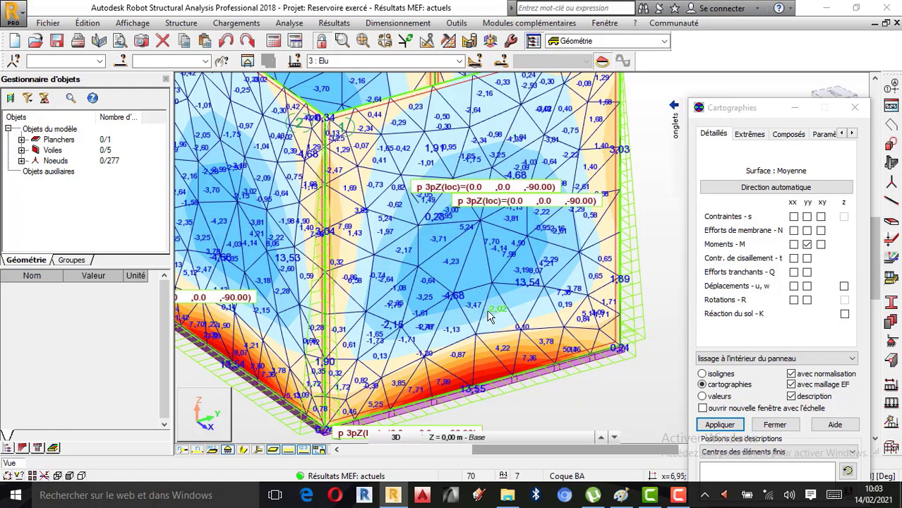
pyautogui.scroll(-3, 550, 396)
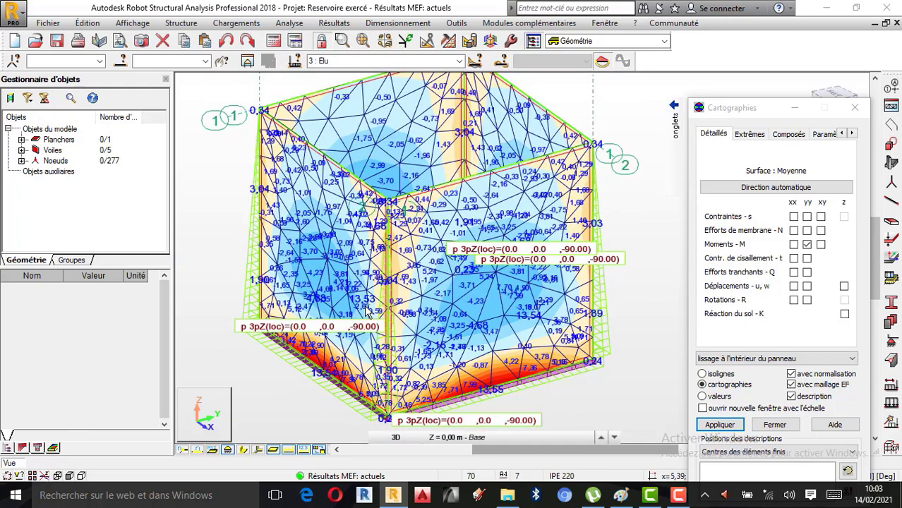
pyautogui.scroll(2, 381, 325)
pyautogui.scroll(-2, 396, 337)
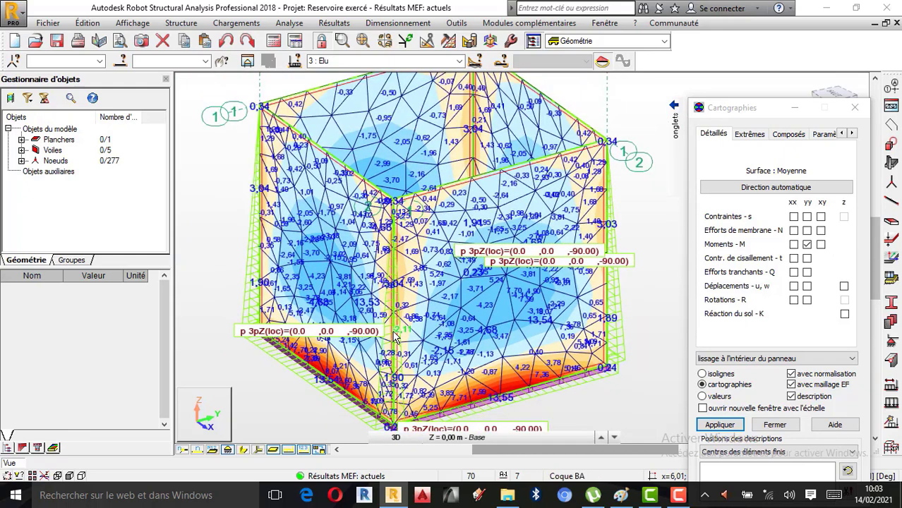
pyautogui.scroll(-1, 446, 345)
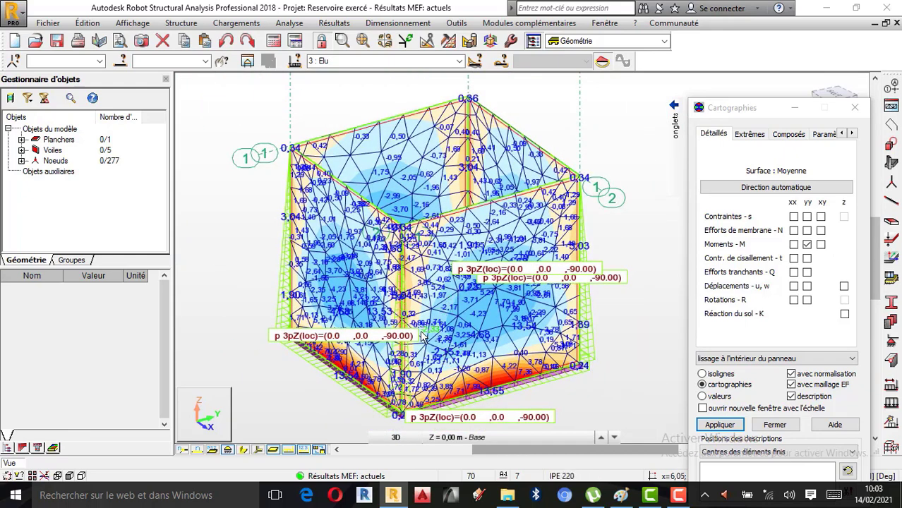
pyautogui.scroll(1, 422, 337)
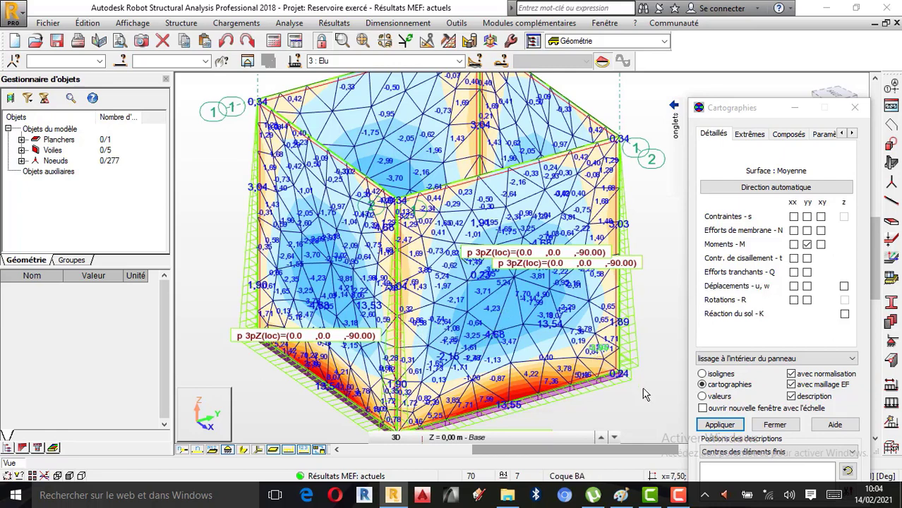
pyautogui.click(678, 494)
pyautogui.click(864, 453)
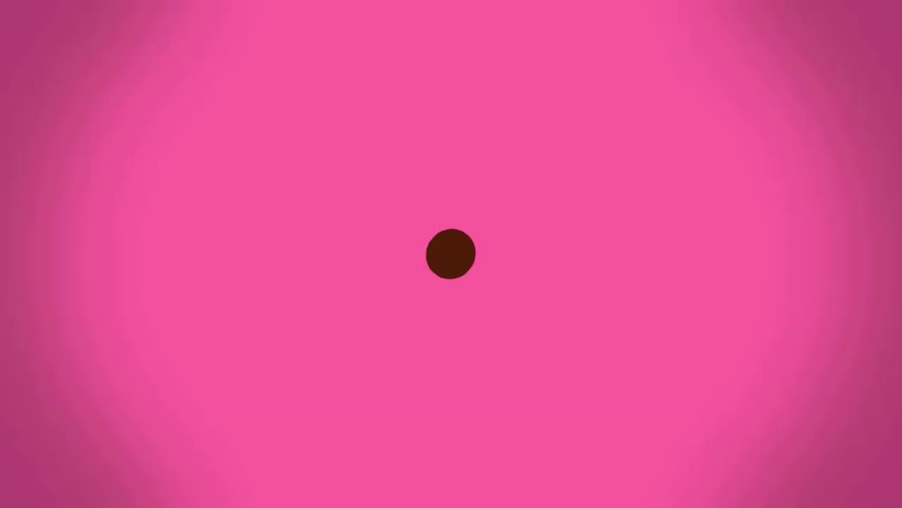